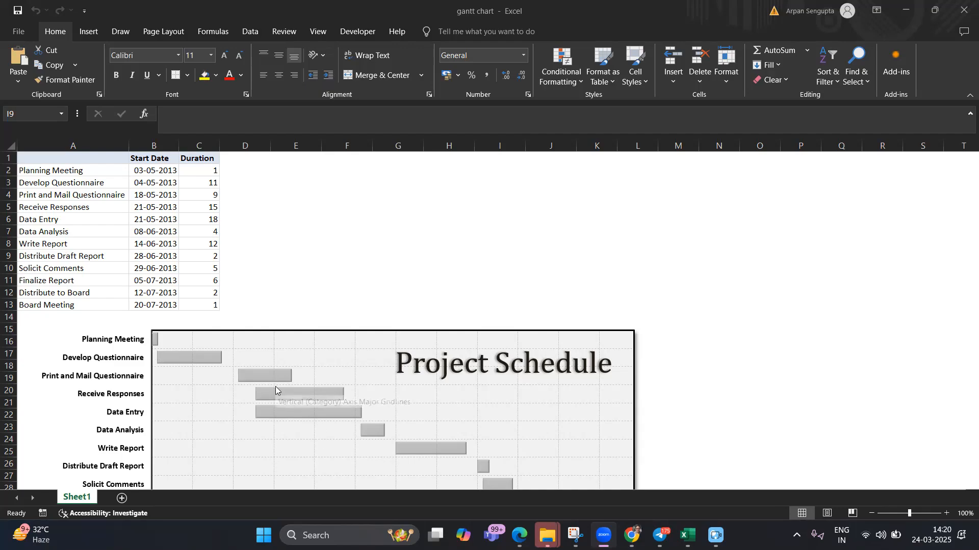
Select the task table A1:C13 and bring up the bar chart types for it in the full chart list.
{"action": "left_click", "coordinate": [63, 157]}
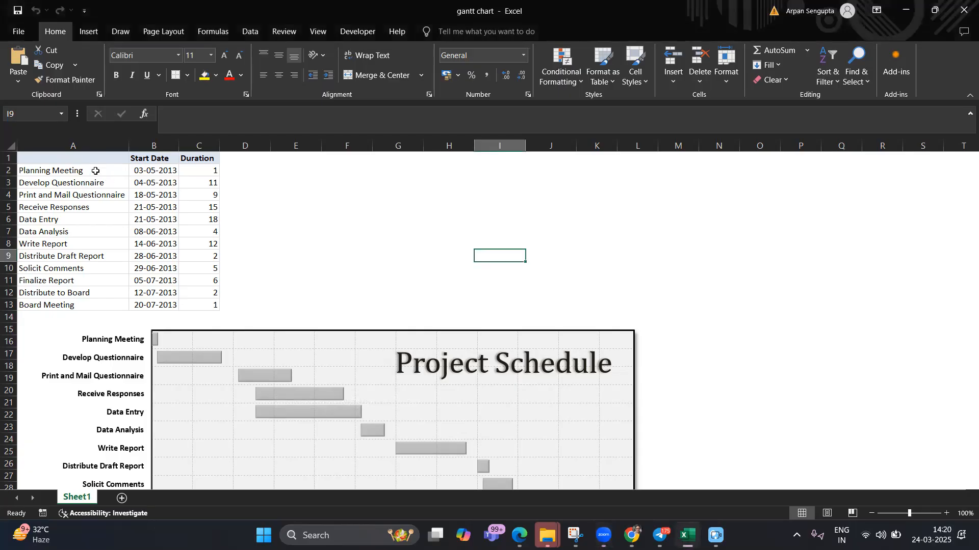
{"action": "left_click_drag", "start_coordinate": [79, 159], "coordinate": [207, 305]}
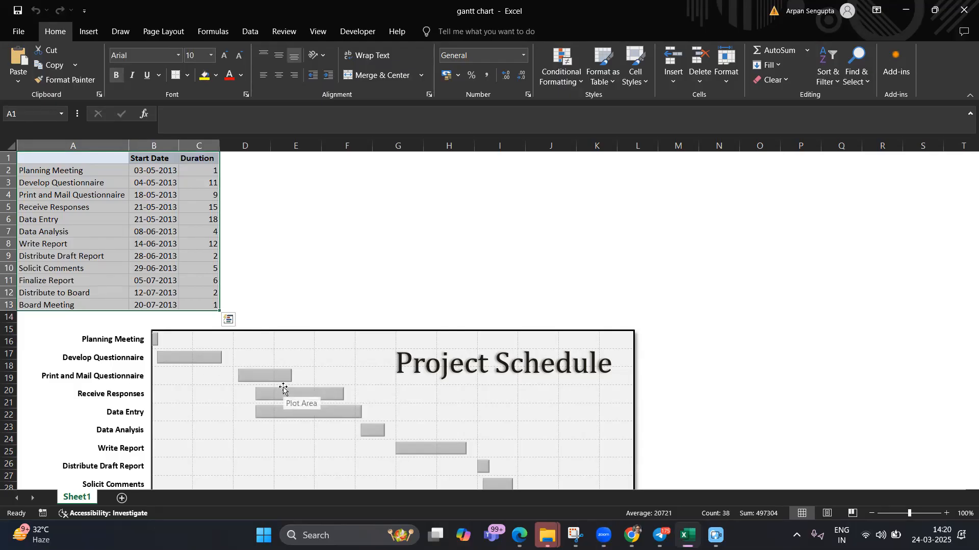
{"action": "left_click", "coordinate": [89, 32]}
{"action": "left_click", "coordinate": [346, 71]}
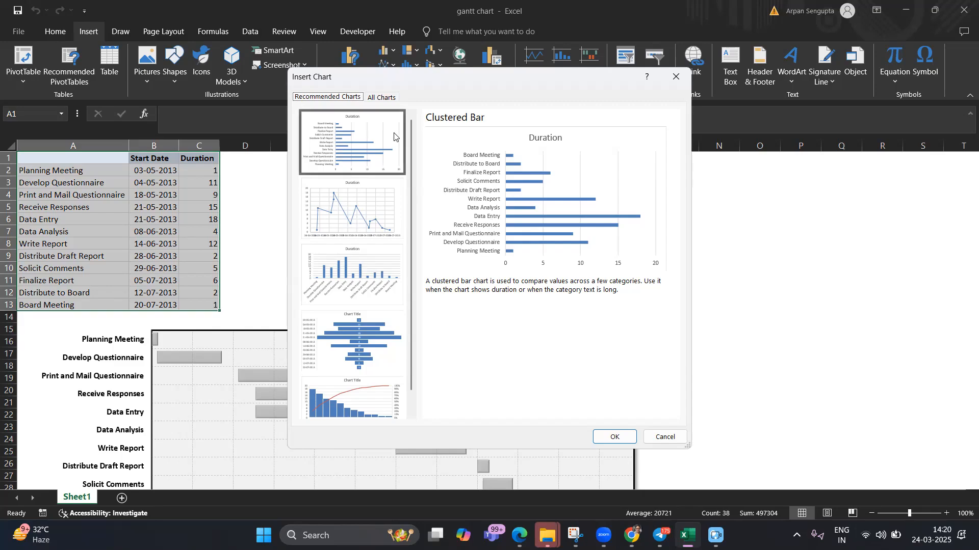
{"action": "left_click", "coordinate": [383, 98]}
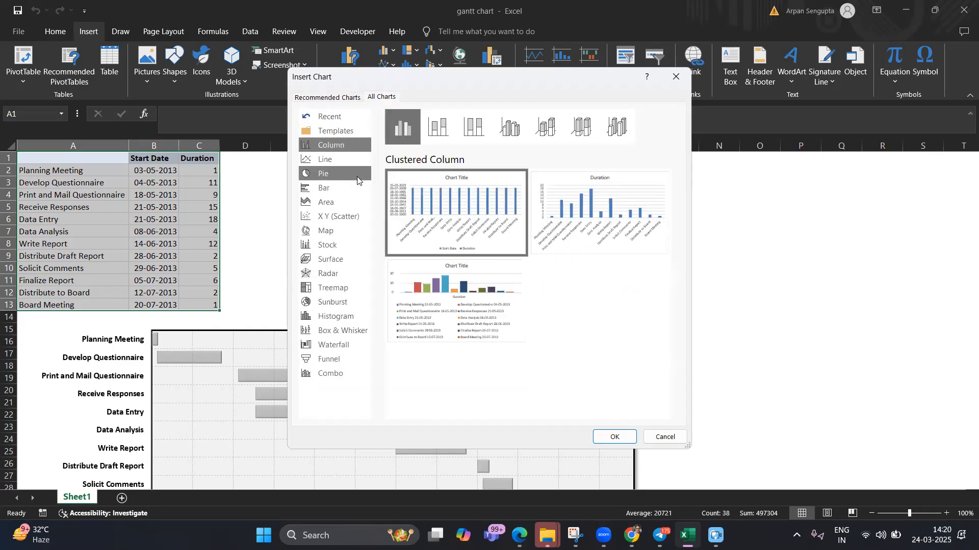
{"action": "left_click", "coordinate": [337, 192]}
{"action": "mouse_move", "coordinate": [477, 233]}
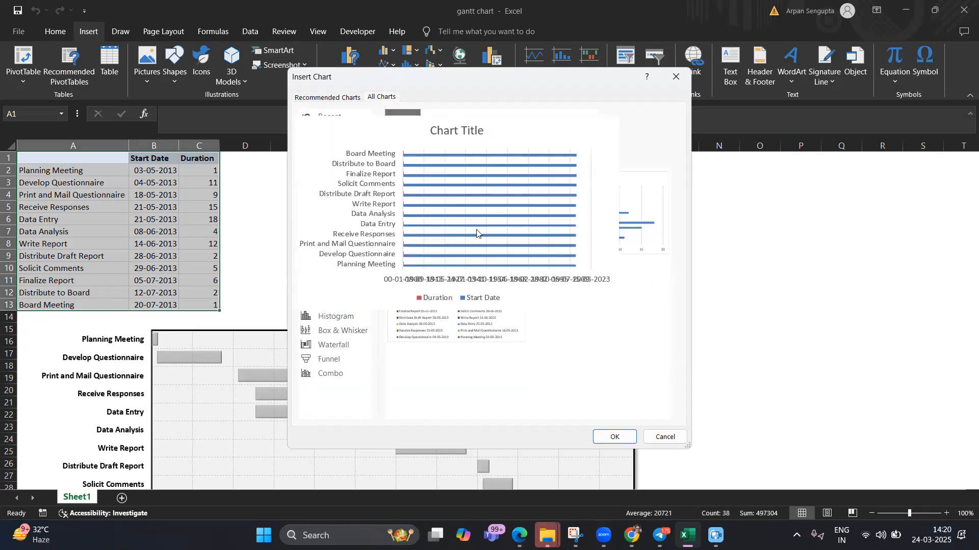
{"action": "mouse_move", "coordinate": [569, 231]}
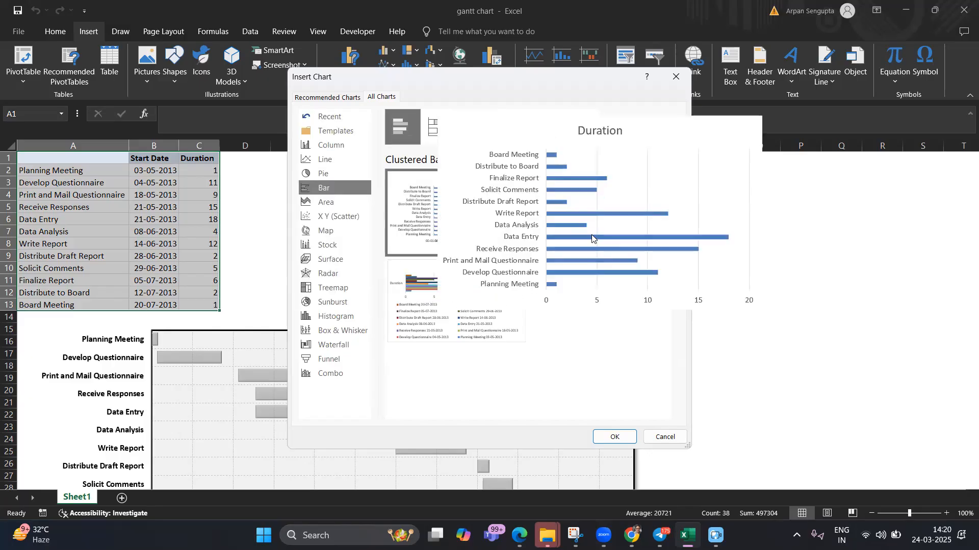
Compare the previews of the stacked, 3-D clustered, 3-D stacked and clustered bar subtypes for the task data.
{"action": "left_click", "coordinate": [439, 123]}
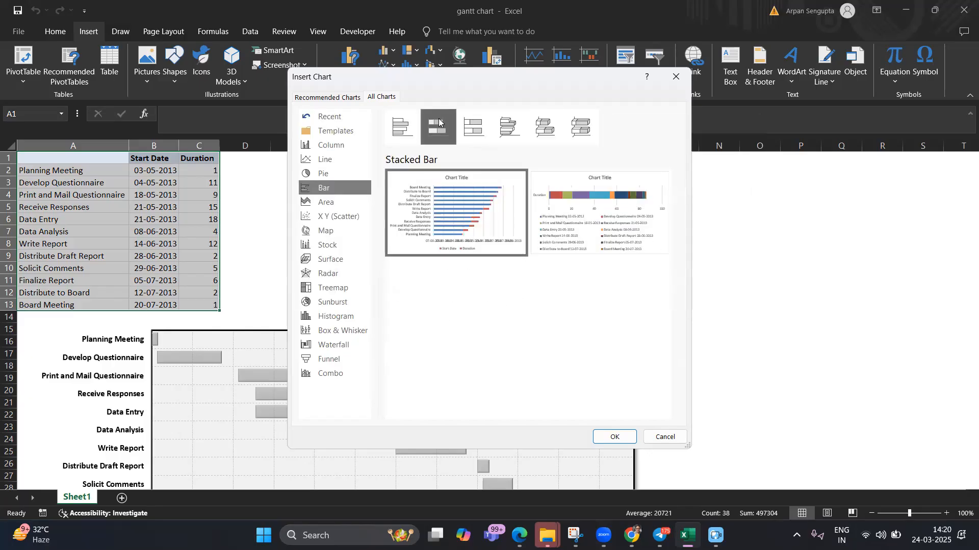
{"action": "left_click", "coordinate": [468, 128]}
{"action": "left_click", "coordinate": [501, 134]}
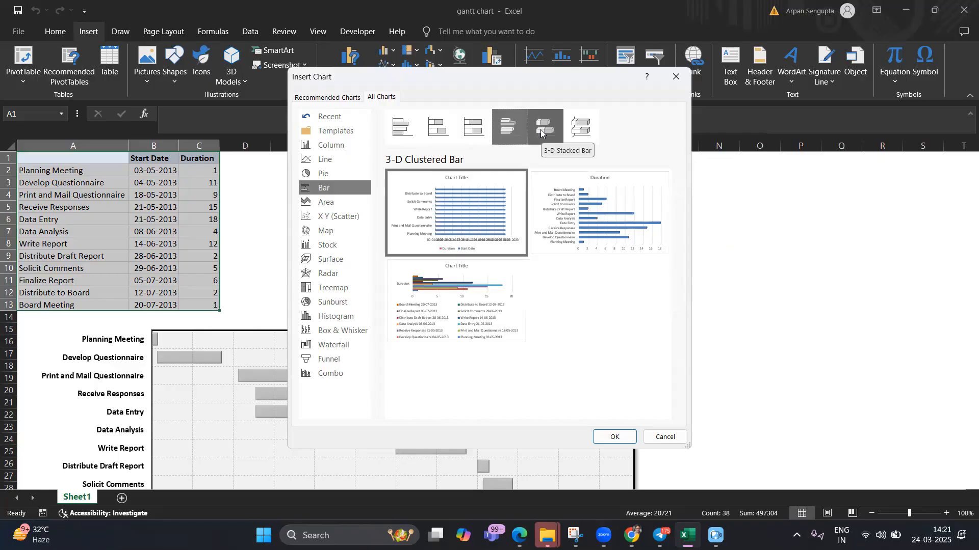
{"action": "mouse_move", "coordinate": [598, 220]}
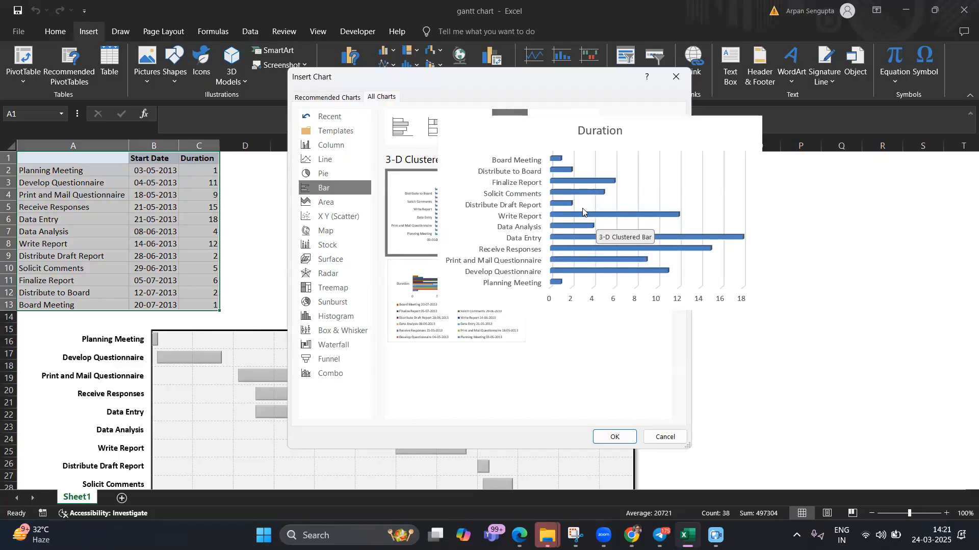
{"action": "mouse_move", "coordinate": [392, 340]}
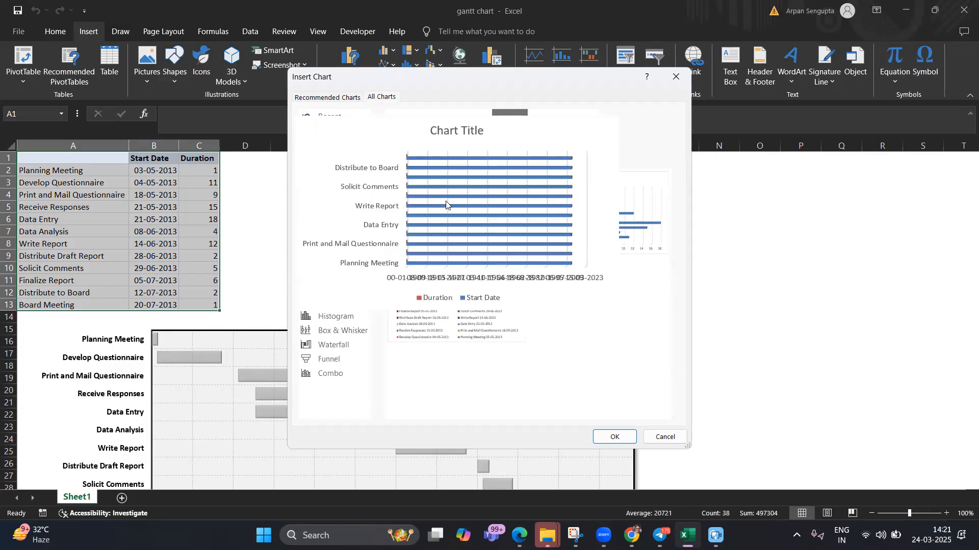
{"action": "mouse_move", "coordinate": [508, 243]}
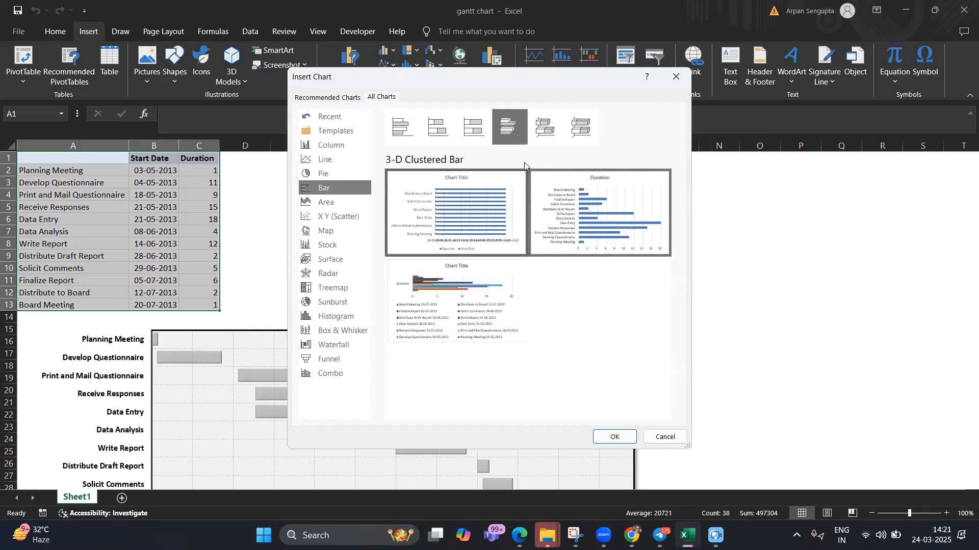
{"action": "left_click", "coordinate": [551, 135]}
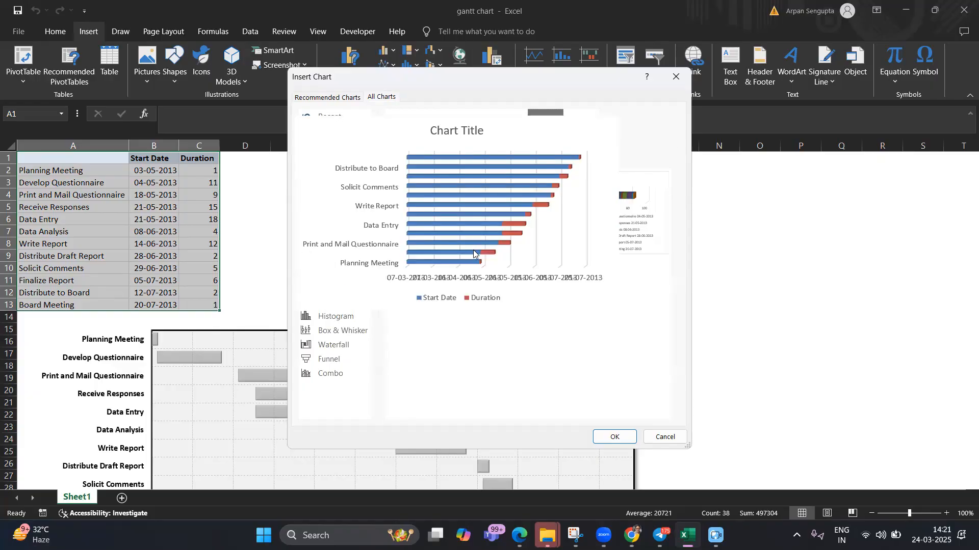
{"action": "mouse_move", "coordinate": [632, 537]}
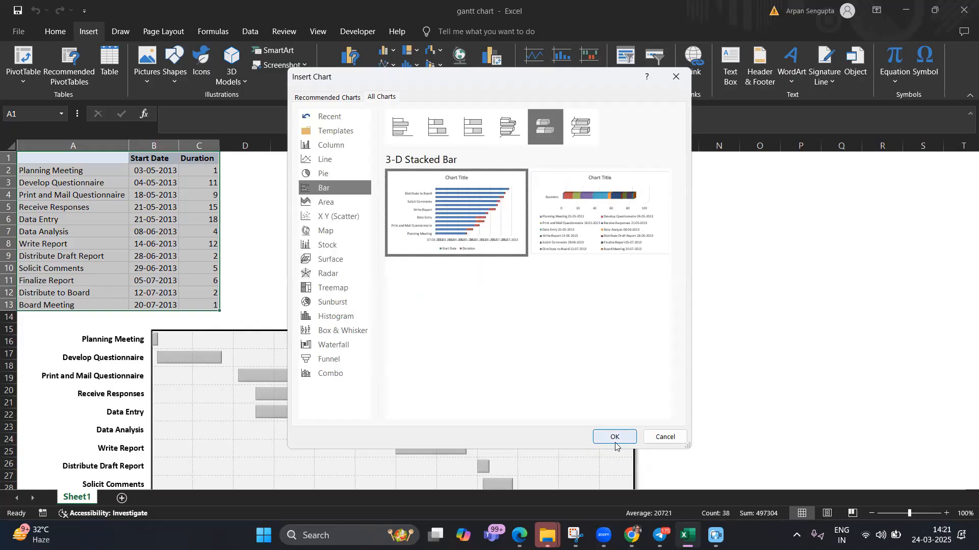
{"action": "left_click", "coordinate": [432, 128]}
{"action": "left_click", "coordinate": [403, 130]}
{"action": "mouse_move", "coordinate": [616, 220]}
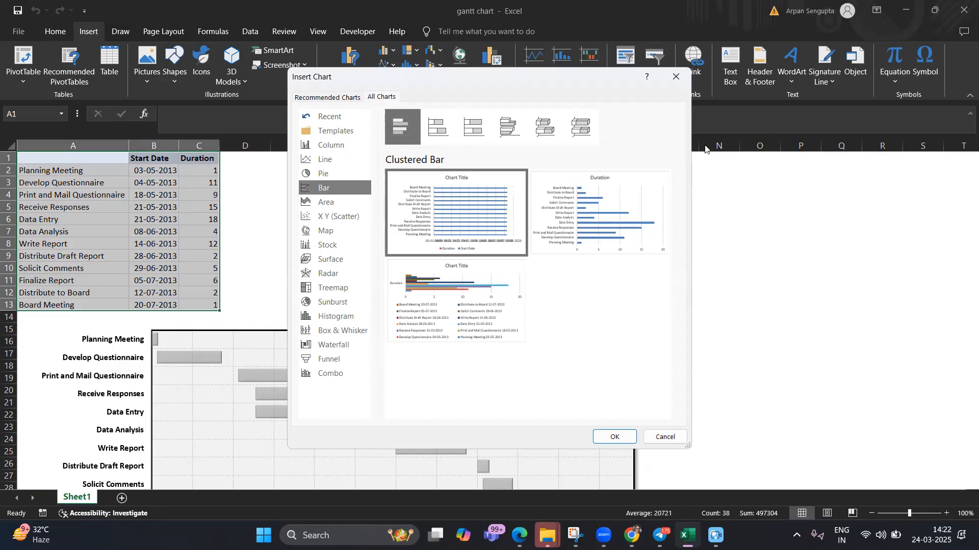
{"action": "mouse_move", "coordinate": [580, 190]}
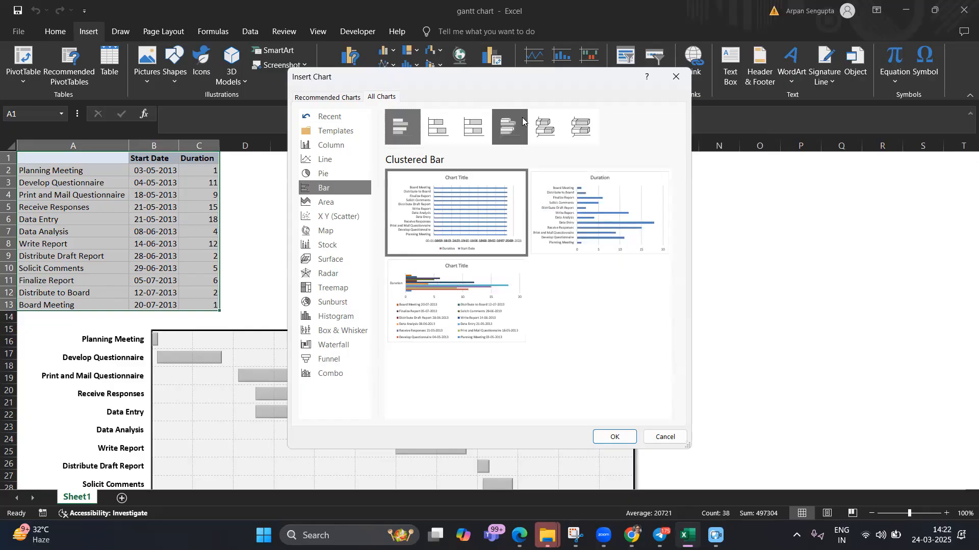
Insert a 3-D Stacked Bar chart of start dates and durations and move it above the Project Schedule chart.
{"action": "left_click", "coordinate": [544, 124]}
{"action": "mouse_move", "coordinate": [468, 202]}
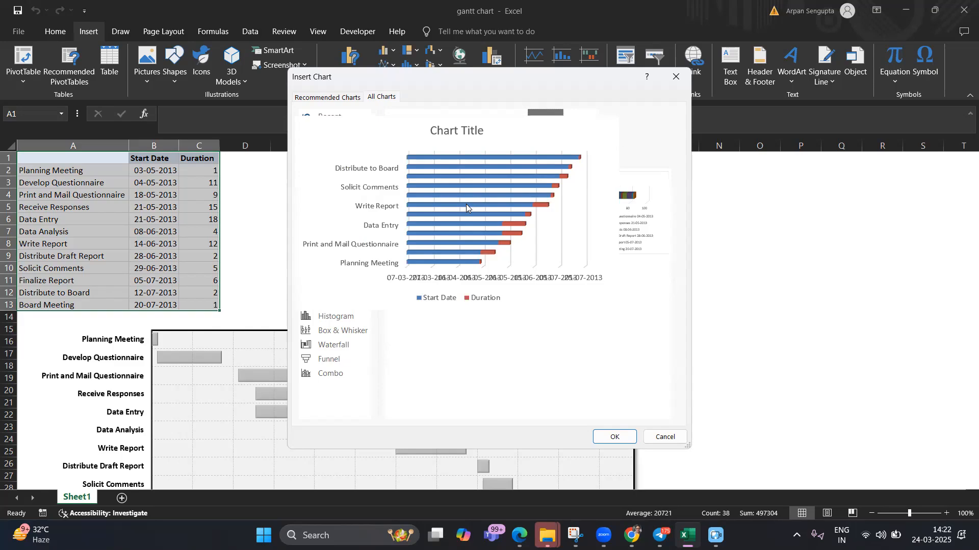
{"action": "left_click", "coordinate": [614, 438]}
{"action": "left_click_drag", "start_coordinate": [462, 229], "coordinate": [492, 153]}
Shrink the Project Schedule chart so it starts at row 19, and place the new chart in the free space beside the task table.
{"action": "left_click", "coordinate": [201, 339]}
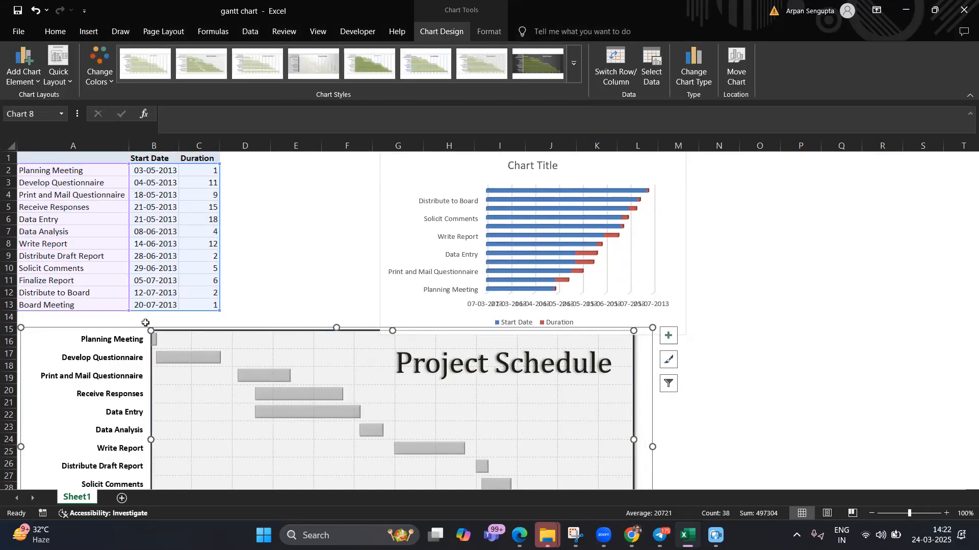
{"action": "left_click_drag", "start_coordinate": [20, 328], "coordinate": [56, 376]}
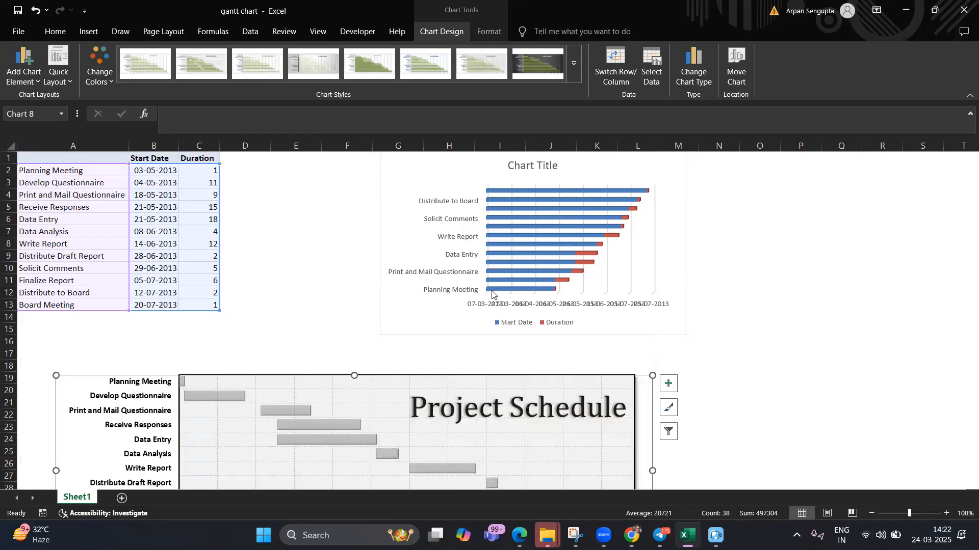
{"action": "left_click_drag", "start_coordinate": [484, 166], "coordinate": [419, 184]}
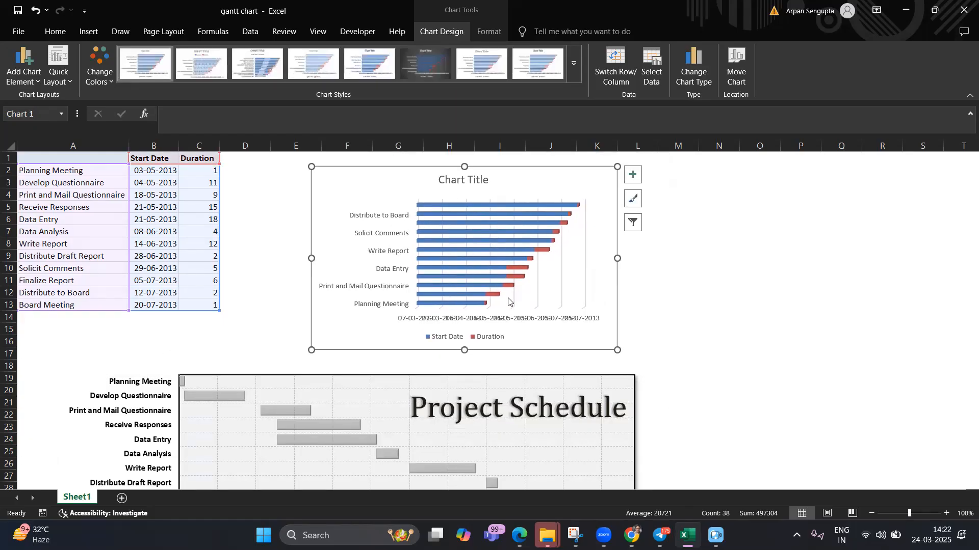
Delete the new chart's legend and open the format settings of its vertical category axis.
{"action": "left_click", "coordinate": [474, 337]}
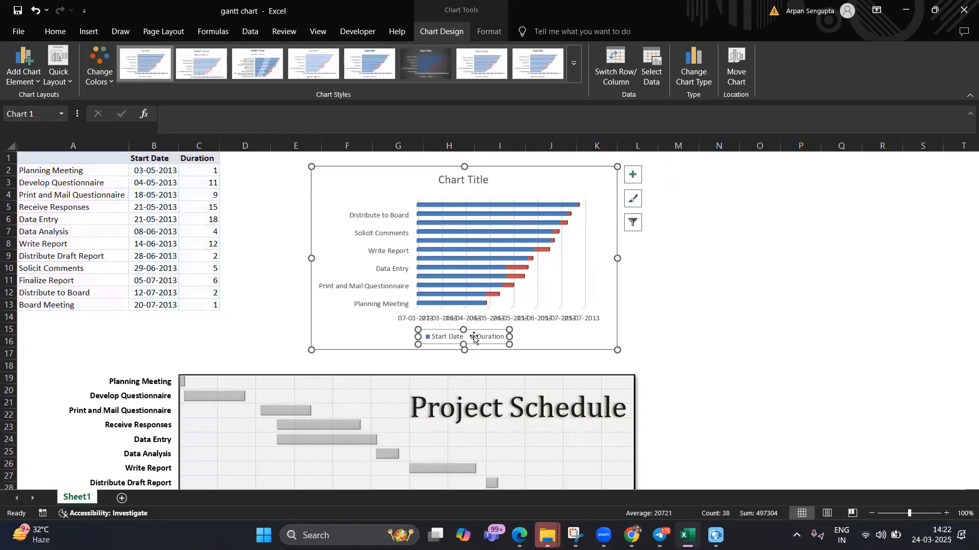
{"action": "key", "text": "Delete"}
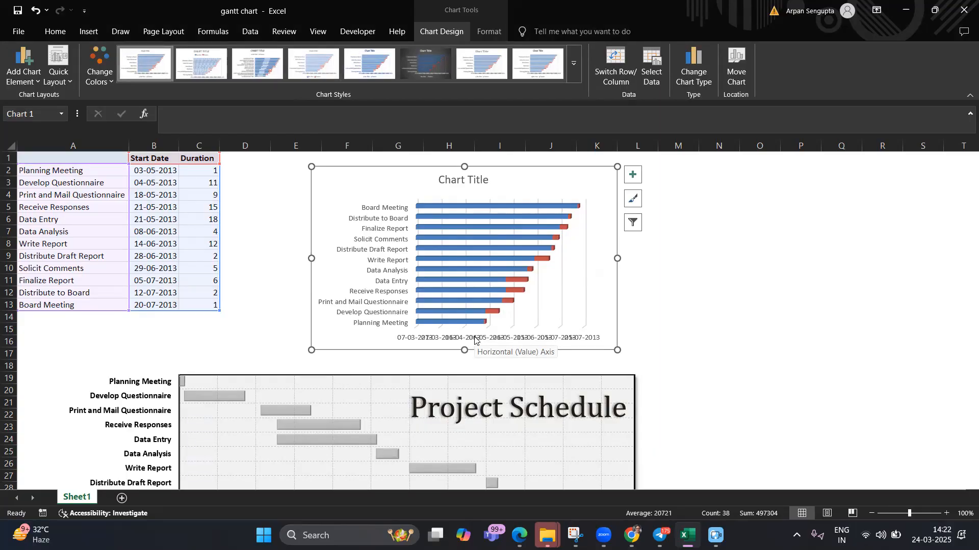
{"action": "left_click", "coordinate": [389, 263]}
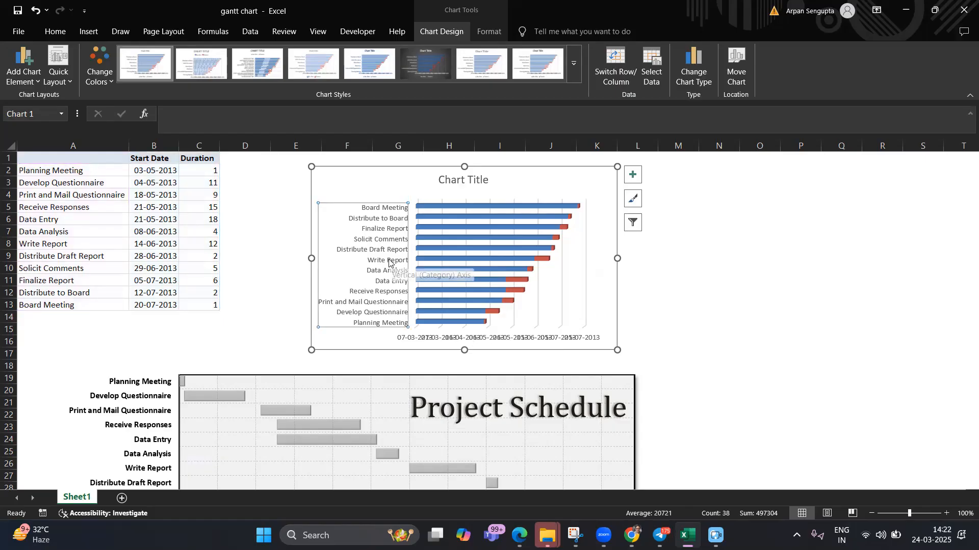
{"action": "right_click", "coordinate": [389, 261]}
{"action": "left_click", "coordinate": [425, 414]}
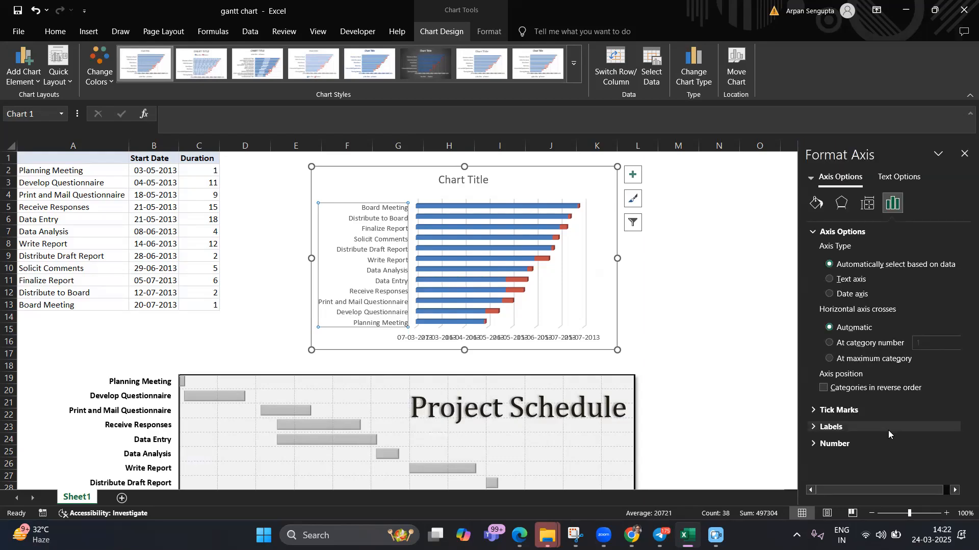
Examine the category axis's number format categories and label position choices.
{"action": "left_click", "coordinate": [812, 445]}
{"action": "left_click_drag", "start_coordinate": [963, 407], "coordinate": [963, 467]}
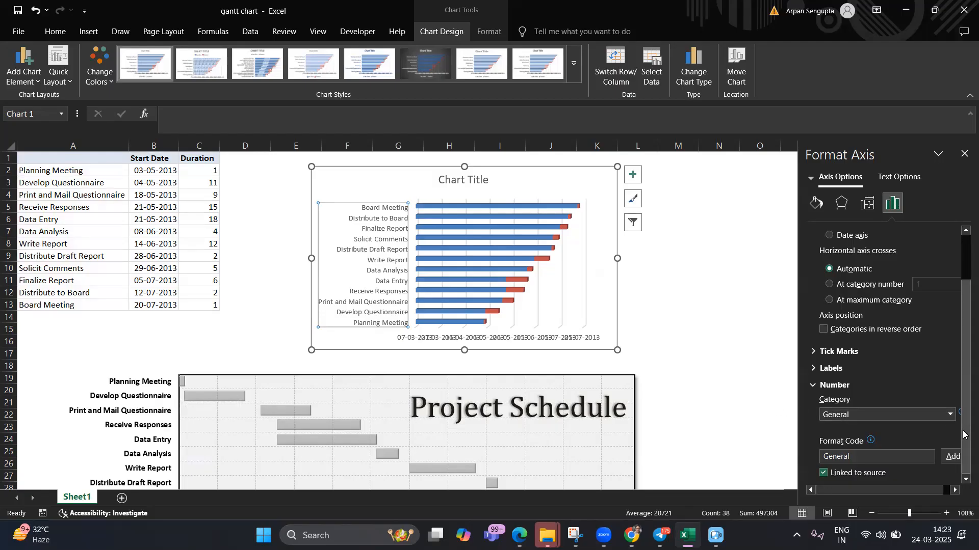
{"action": "mouse_move", "coordinate": [962, 456]}
{"action": "left_mouse_down"}
{"action": "mouse_move", "coordinate": [962, 444]}
{"action": "mouse_move", "coordinate": [960, 456]}
{"action": "left_mouse_up"}
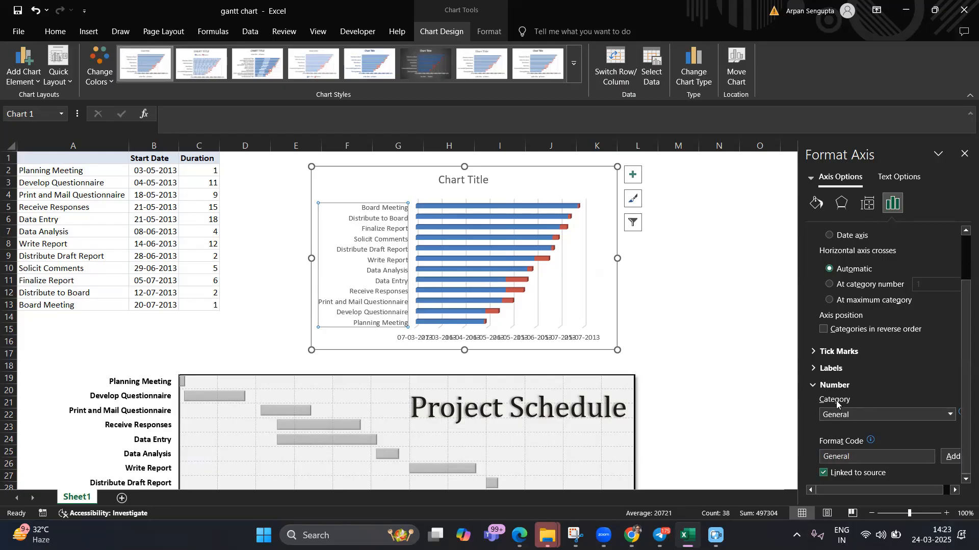
{"action": "left_click", "coordinate": [951, 416]}
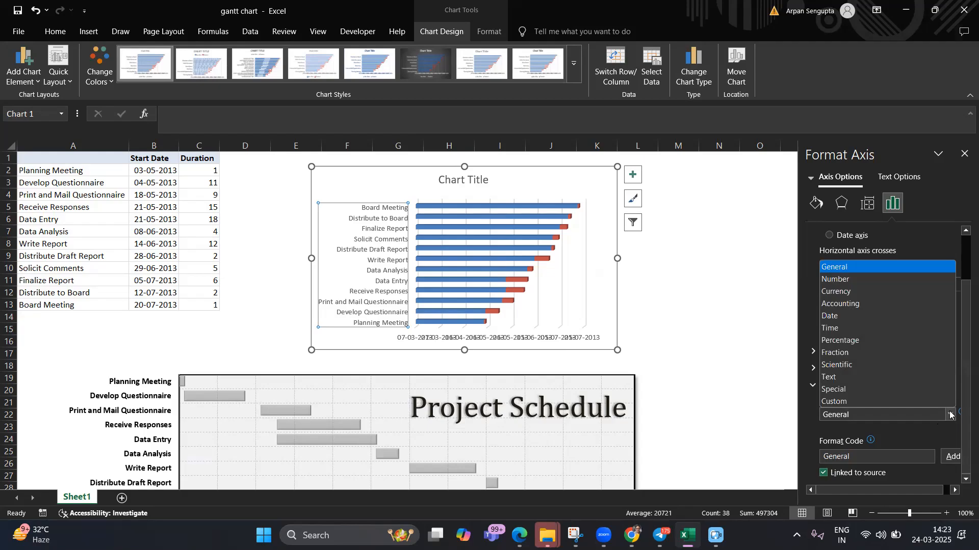
{"action": "left_click", "coordinate": [951, 416]}
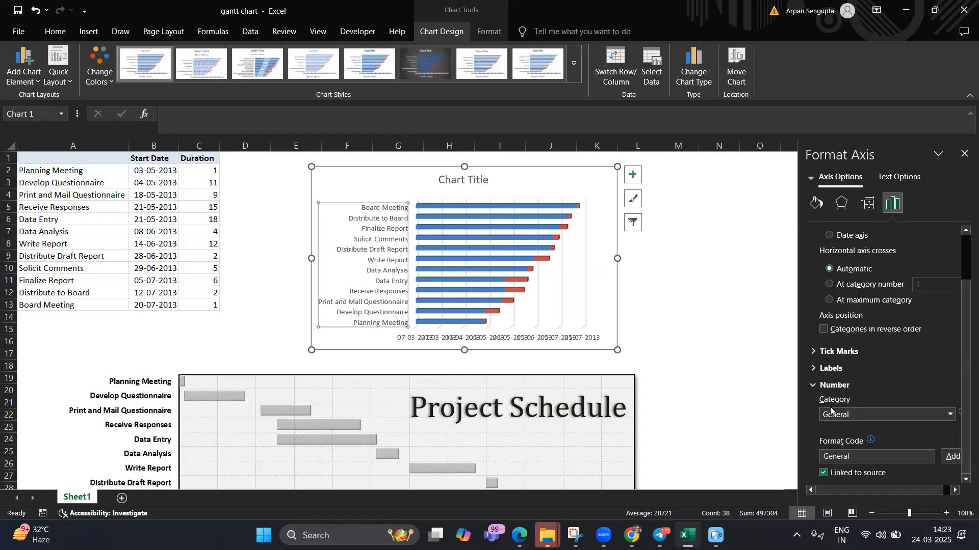
{"action": "left_click", "coordinate": [828, 369]}
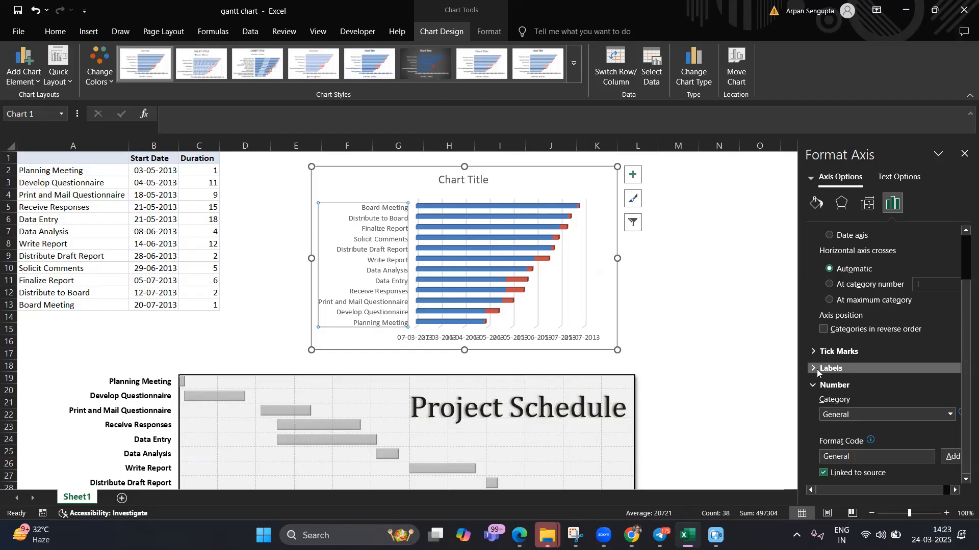
{"action": "left_click_drag", "start_coordinate": [964, 407], "coordinate": [962, 438]}
{"action": "left_click", "coordinate": [957, 393]}
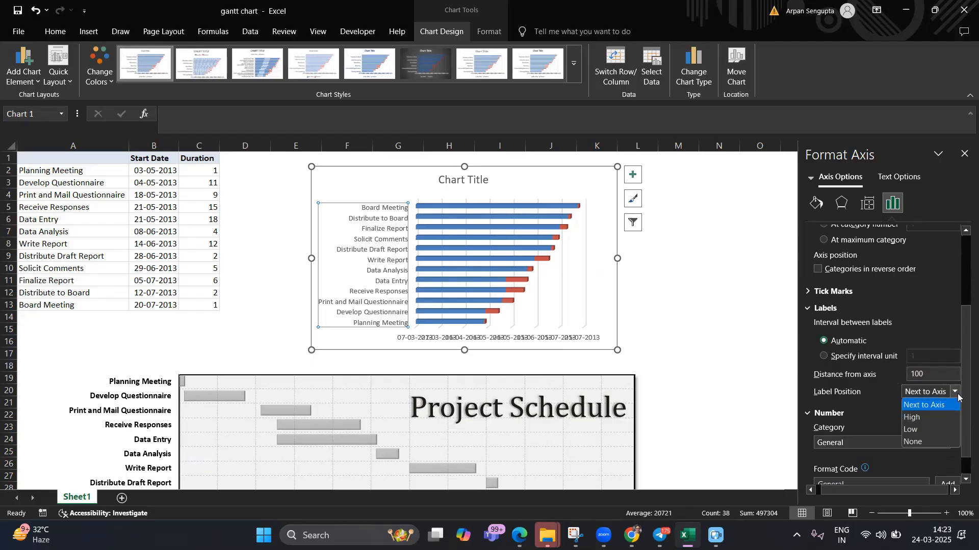
{"action": "left_click", "coordinate": [957, 396]}
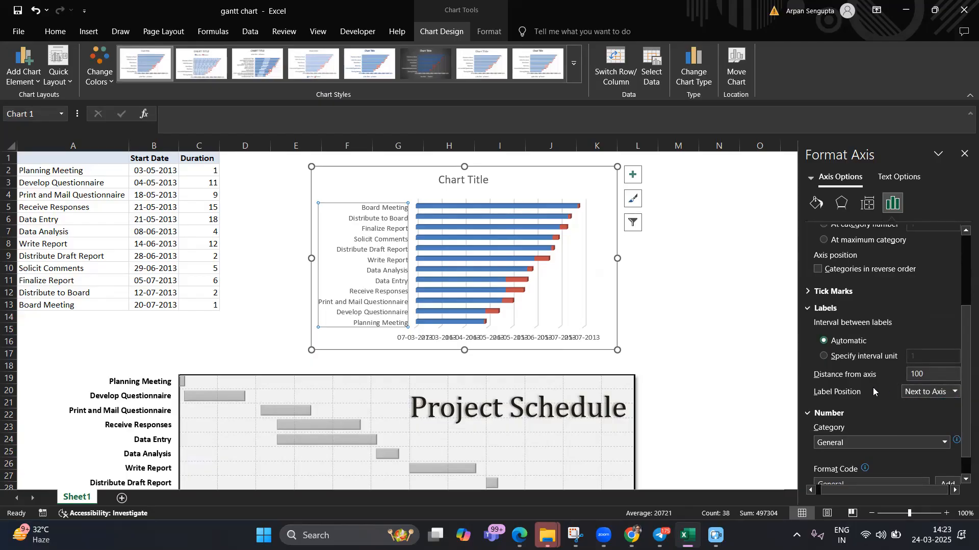
Put the vertical axis categories in reverse order and deselect the chart.
{"action": "scroll", "coordinate": [884, 370], "scroll_direction": "up", "scroll_amount": 1}
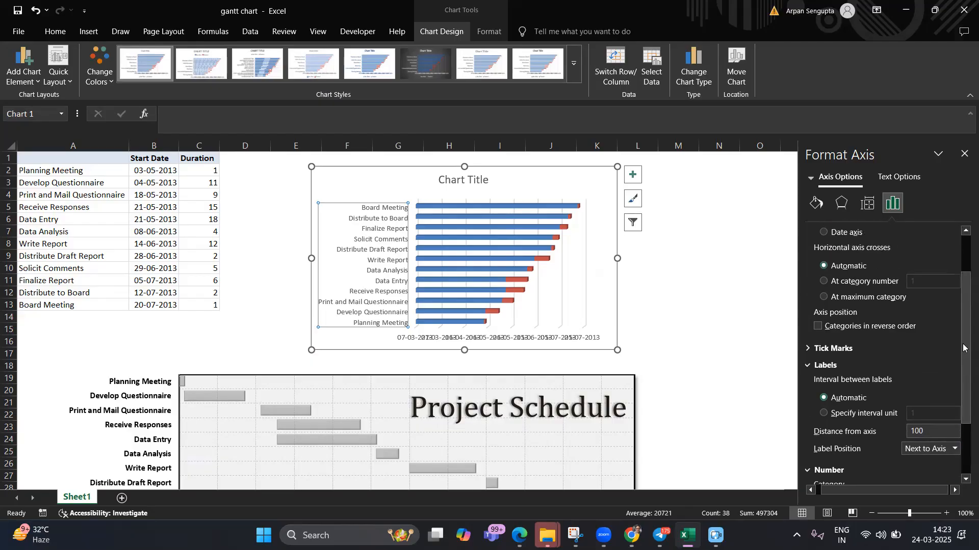
{"action": "left_click", "coordinate": [818, 326]}
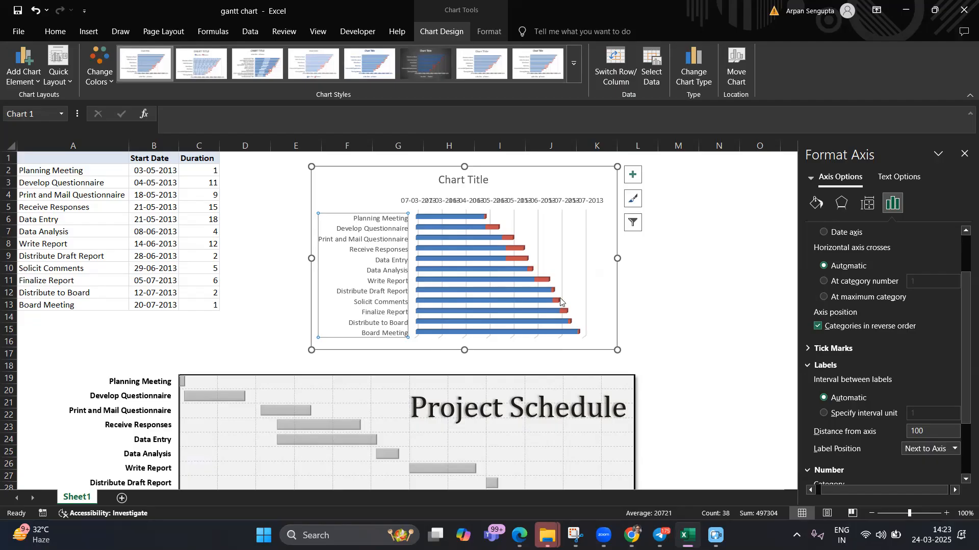
{"action": "left_click", "coordinate": [659, 331]}
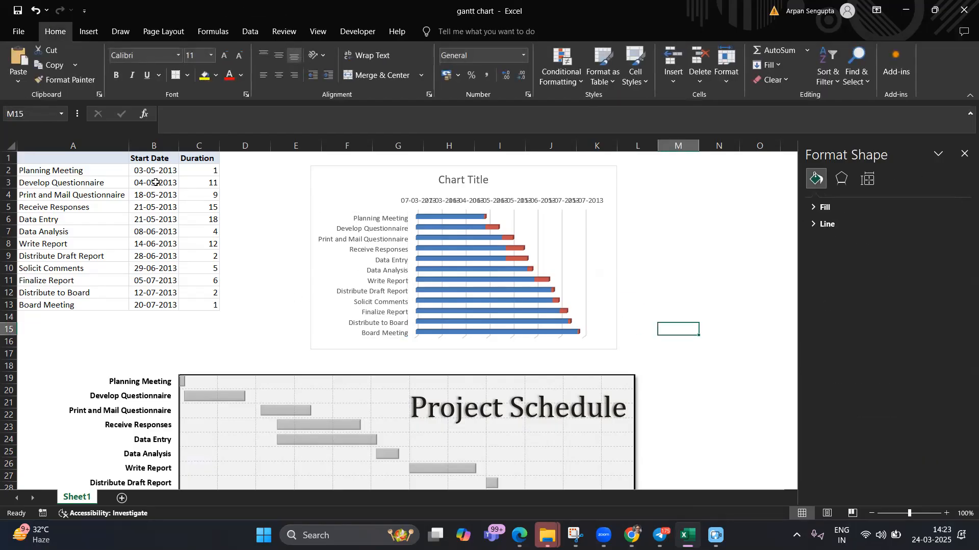
Set the fill of the Start Date bars in the new chart to No fill.
{"action": "left_click", "coordinate": [452, 216]}
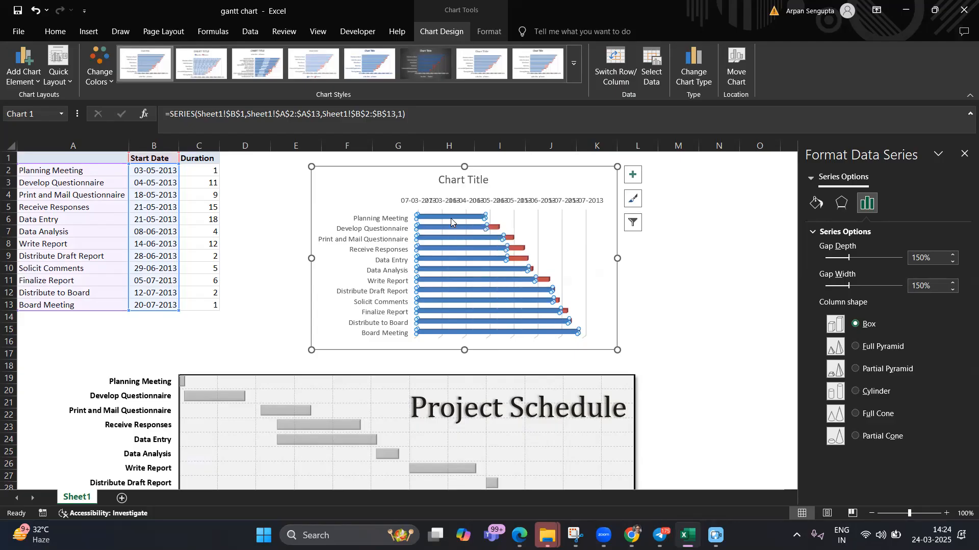
{"action": "right_click", "coordinate": [451, 218]}
{"action": "left_click", "coordinate": [484, 338]}
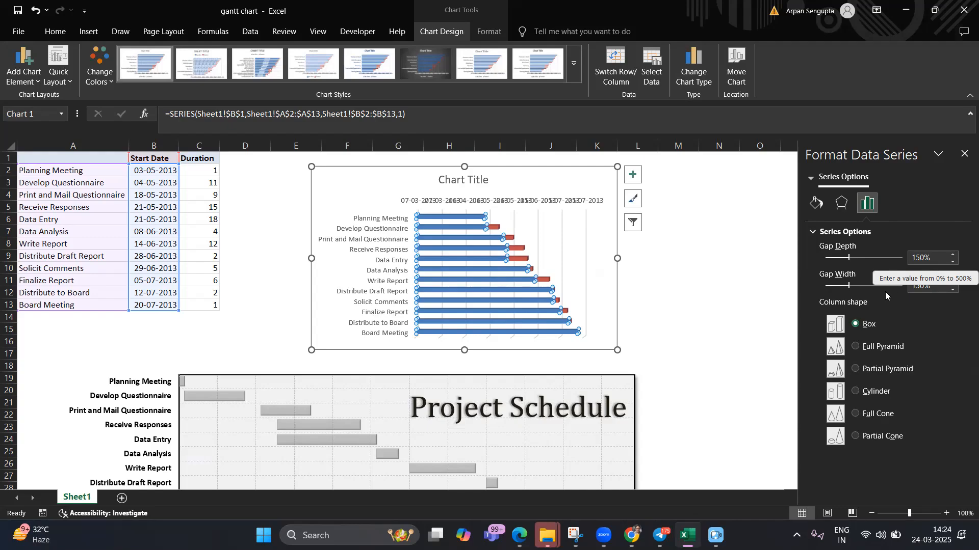
{"action": "left_click", "coordinate": [817, 206]}
{"action": "left_click", "coordinate": [815, 232]}
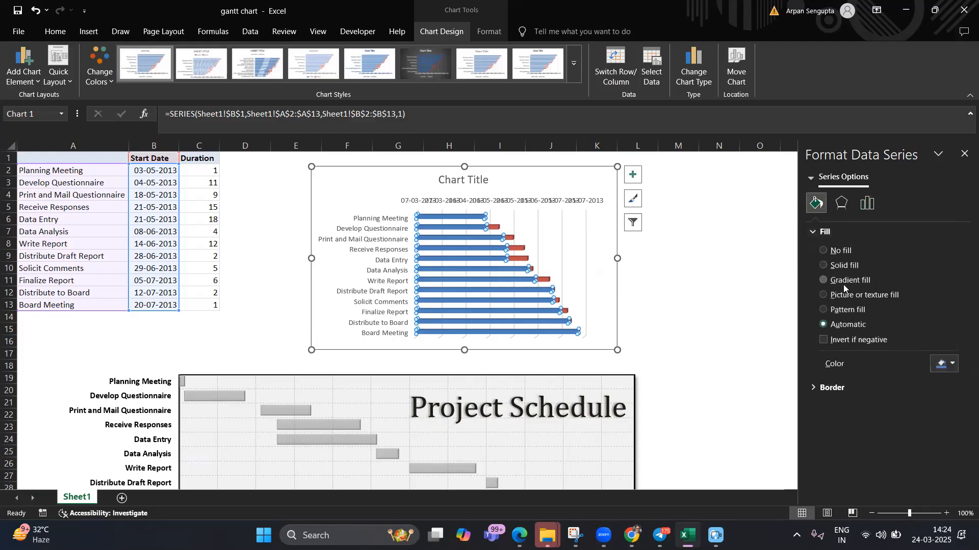
{"action": "left_click", "coordinate": [824, 252]}
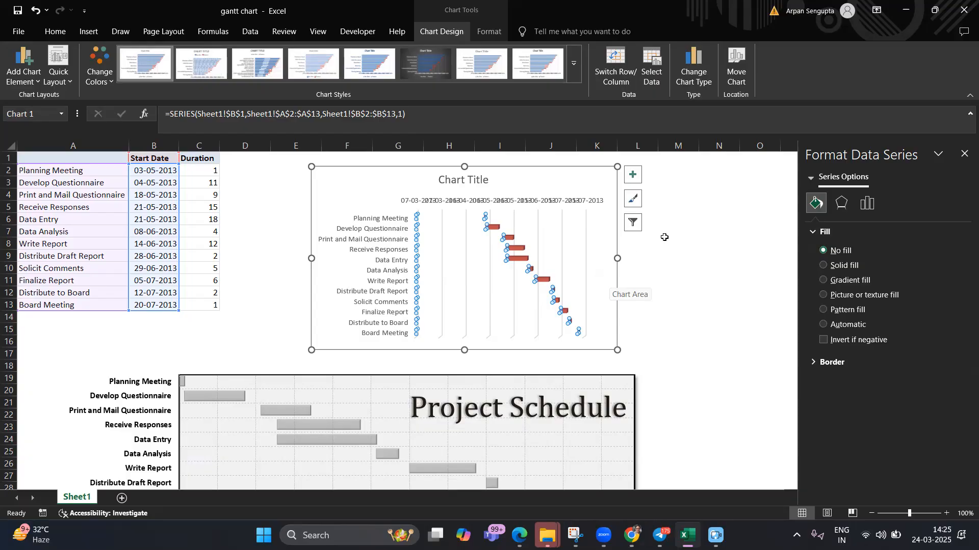
Examine the series and effects options of the Start Date series and the series options of the Duration series.
{"action": "left_click", "coordinate": [866, 204]}
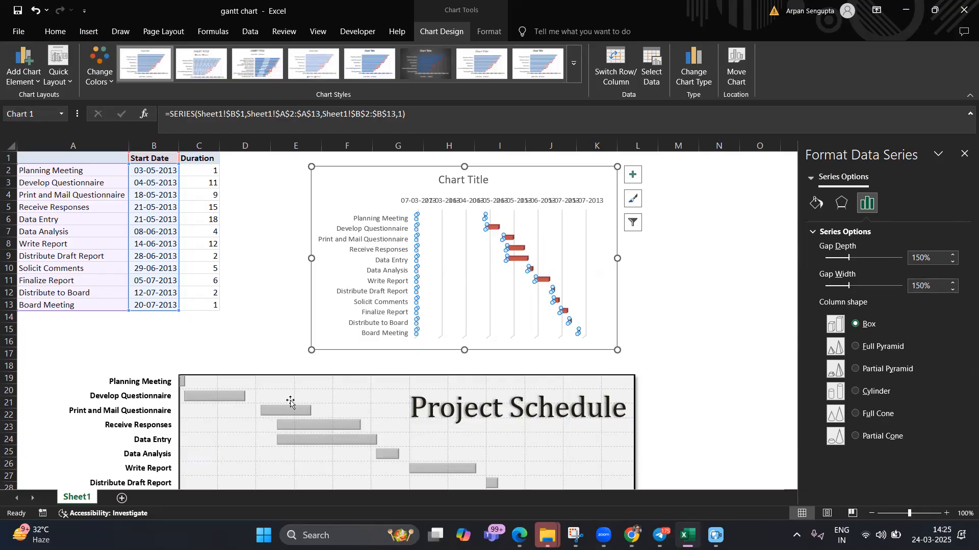
{"action": "mouse_move", "coordinate": [197, 394]}
{"action": "left_click", "coordinate": [816, 203]}
{"action": "left_click", "coordinate": [842, 205]}
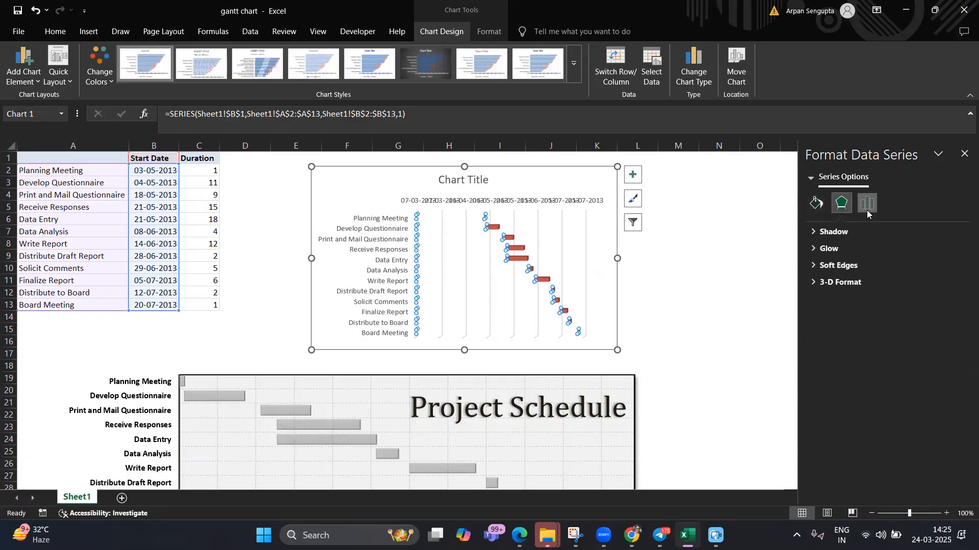
{"action": "left_click", "coordinate": [867, 203]}
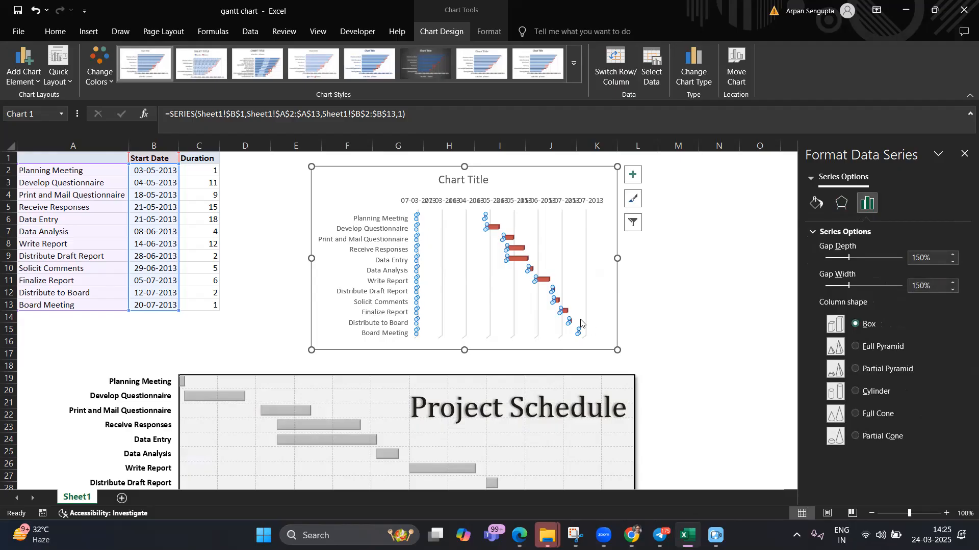
{"action": "left_click", "coordinate": [503, 275]}
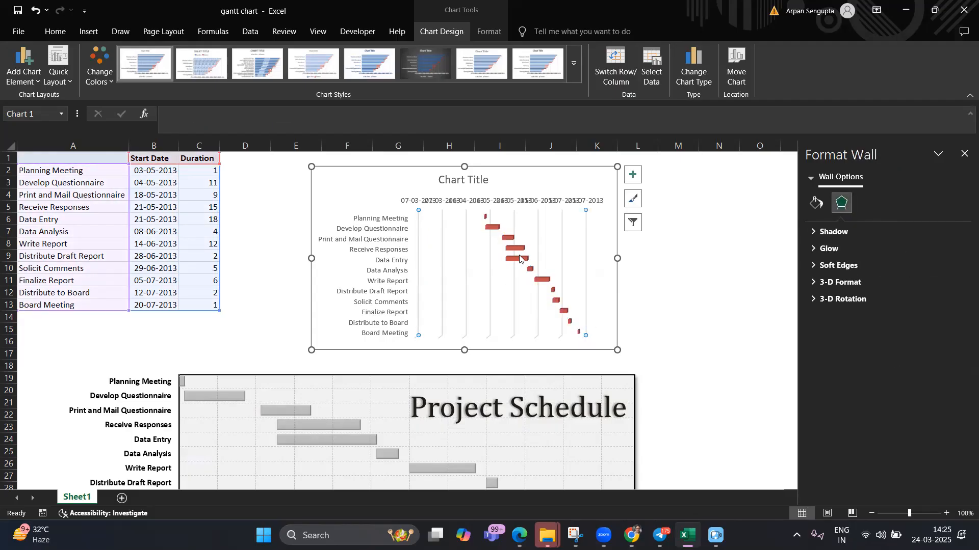
{"action": "left_click", "coordinate": [521, 258]}
{"action": "right_click", "coordinate": [521, 258]}
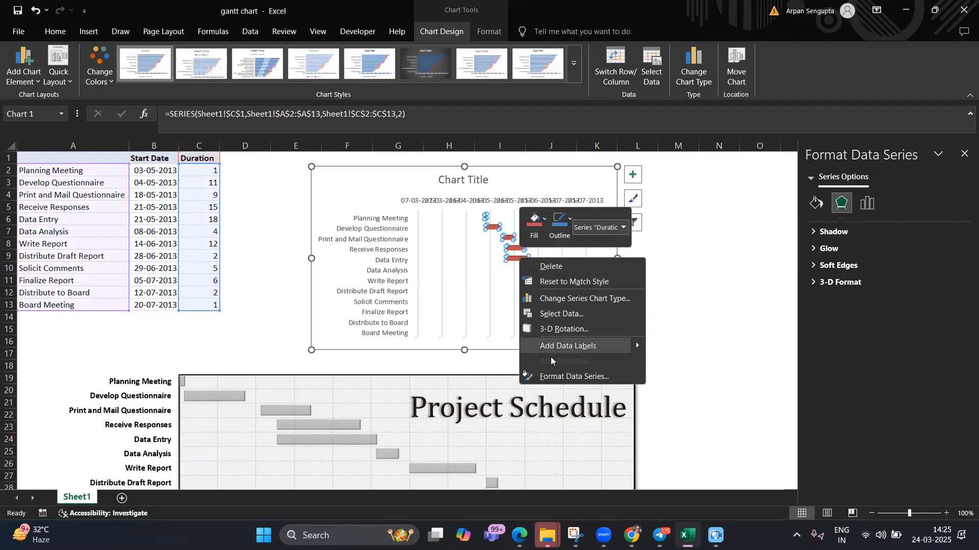
{"action": "left_click", "coordinate": [560, 378]}
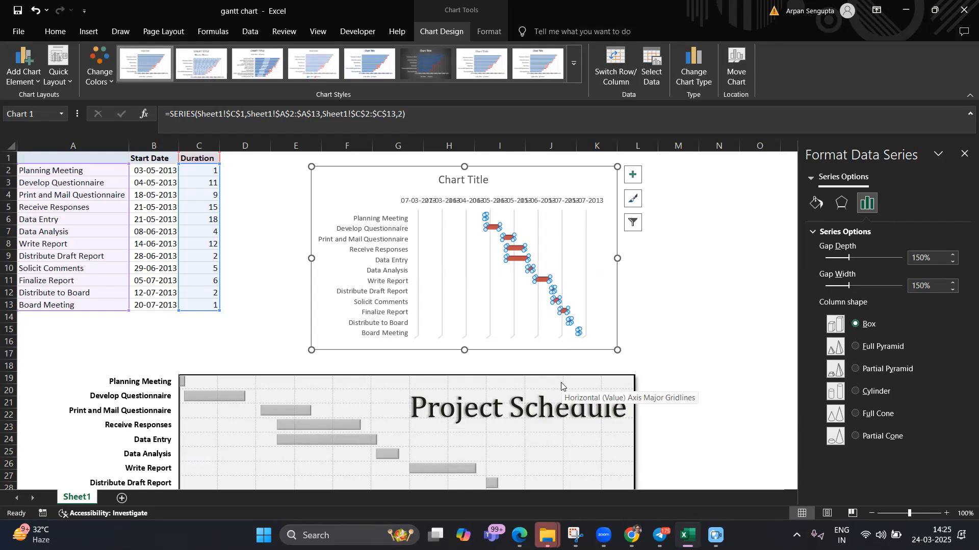
{"action": "left_click", "coordinate": [469, 274]}
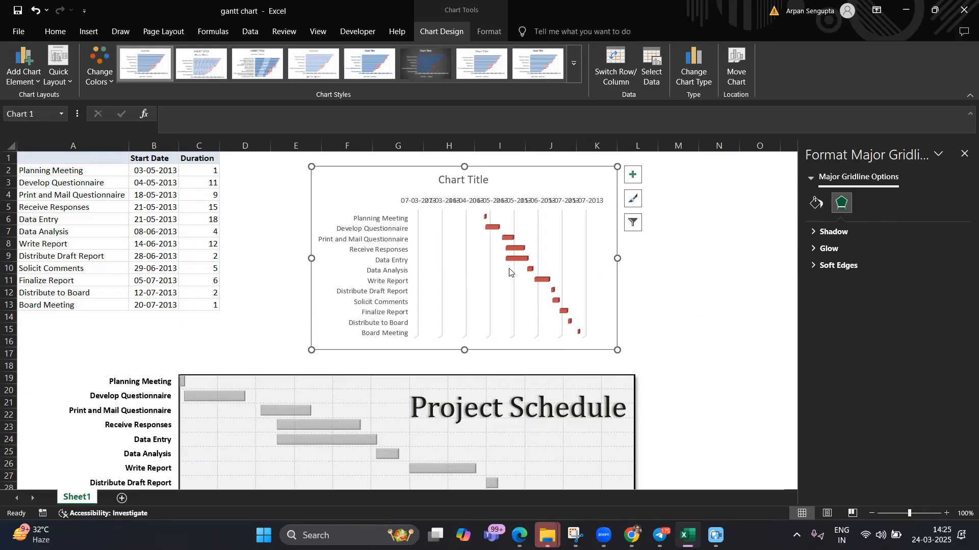
{"action": "left_click", "coordinate": [453, 198]}
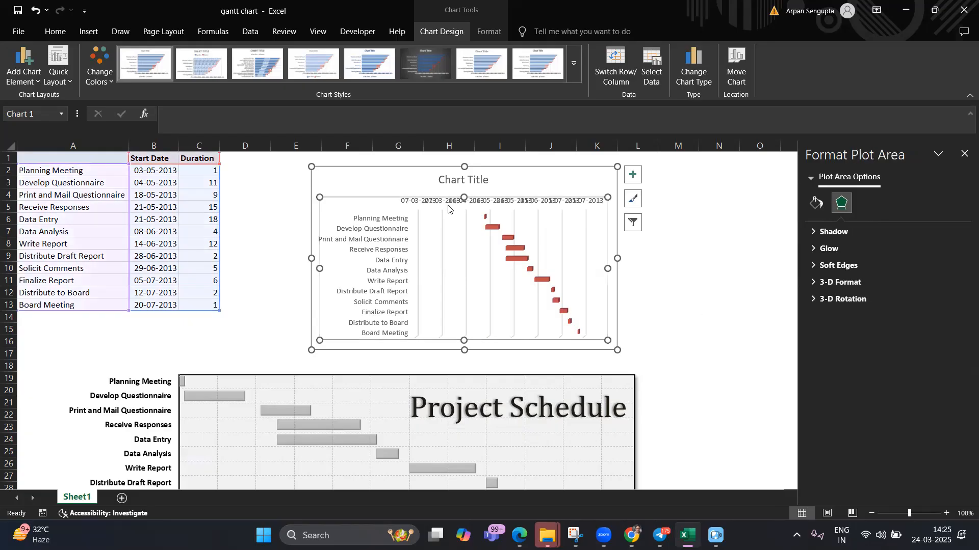
{"action": "left_click", "coordinate": [442, 204]}
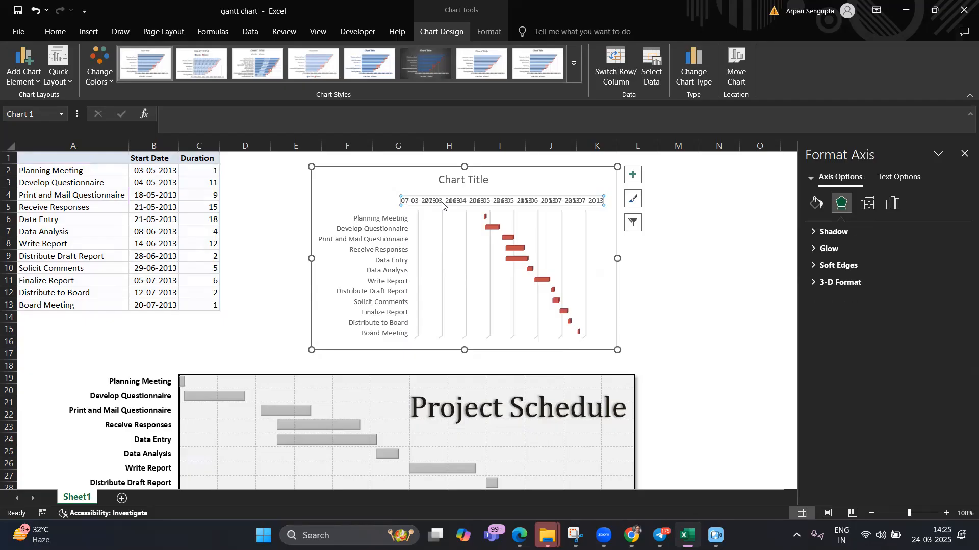
{"action": "right_click", "coordinate": [442, 204]}
{"action": "left_click", "coordinate": [466, 337]}
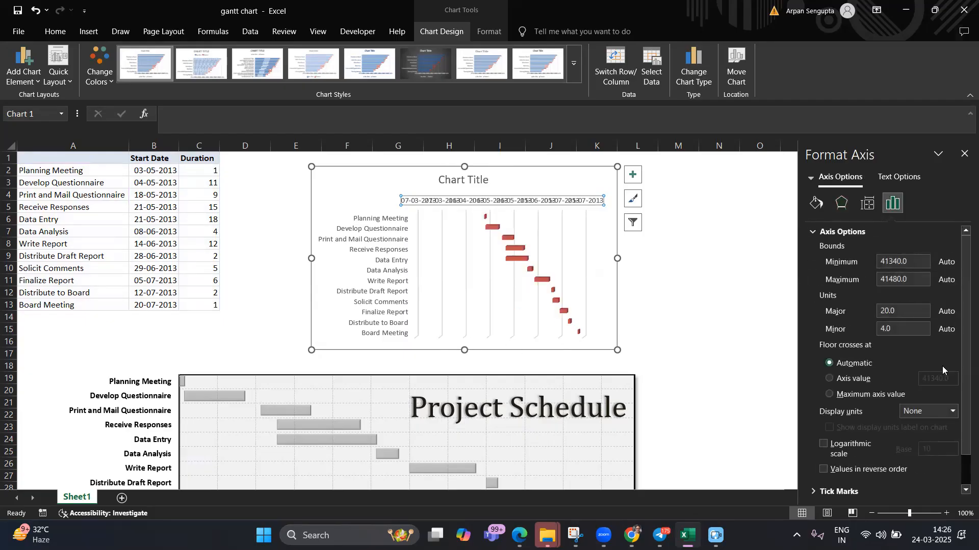
{"action": "scroll", "coordinate": [919, 368], "scroll_direction": "down", "scroll_amount": 2}
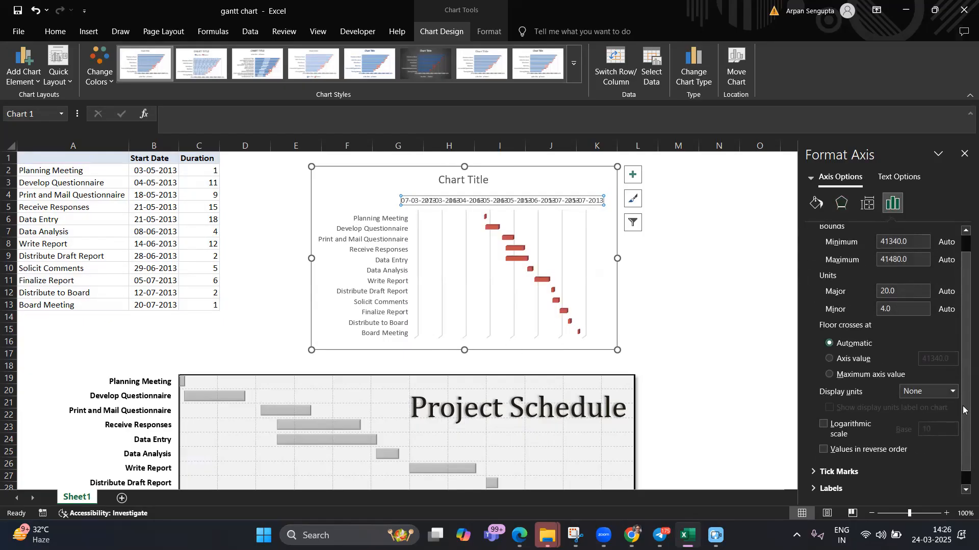
{"action": "left_click", "coordinate": [734, 267]}
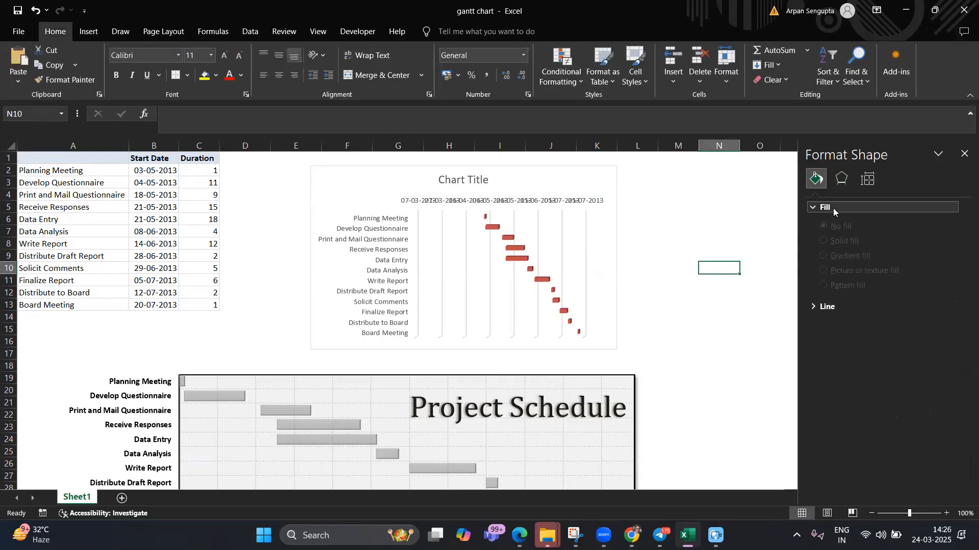
{"action": "left_click", "coordinate": [869, 181]}
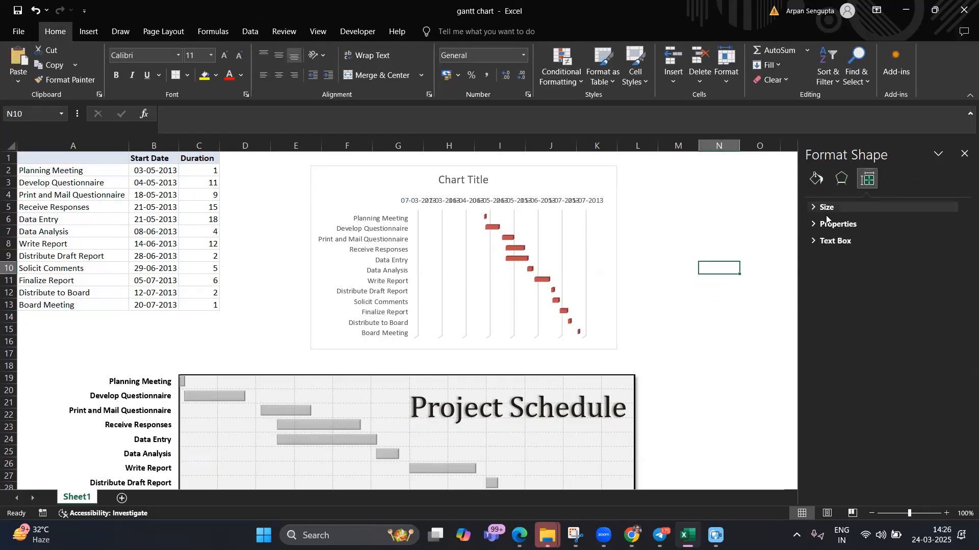
Set the label position of the new chart's horizontal date axis to High.
{"action": "left_click", "coordinate": [446, 193]}
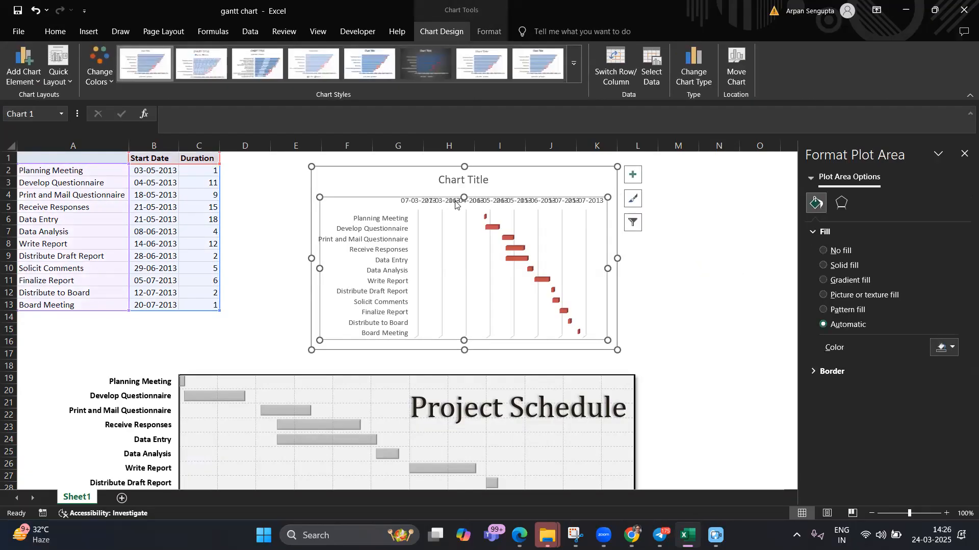
{"action": "left_click", "coordinate": [455, 204]}
{"action": "right_click", "coordinate": [455, 205]}
{"action": "left_click", "coordinate": [455, 205]}
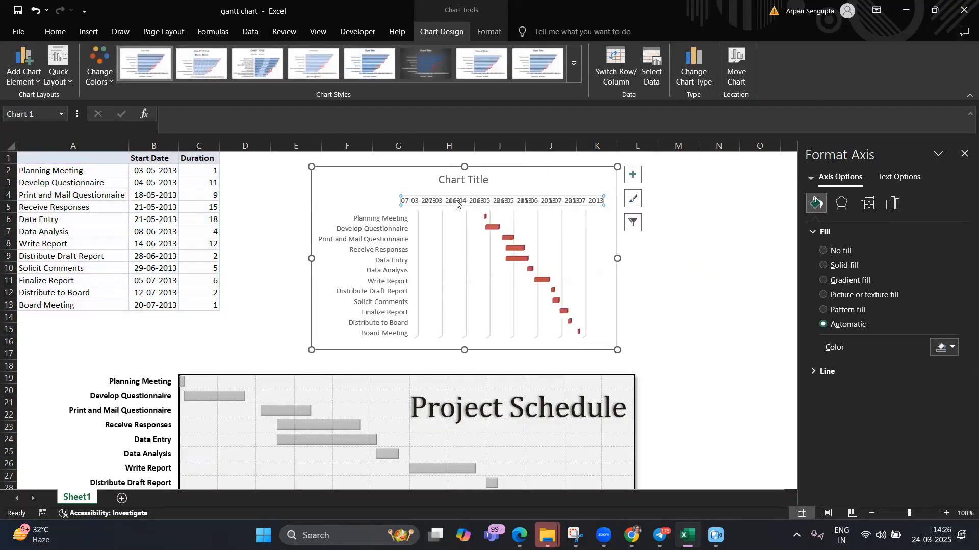
{"action": "right_click", "coordinate": [457, 200]}
{"action": "left_click", "coordinate": [497, 336]}
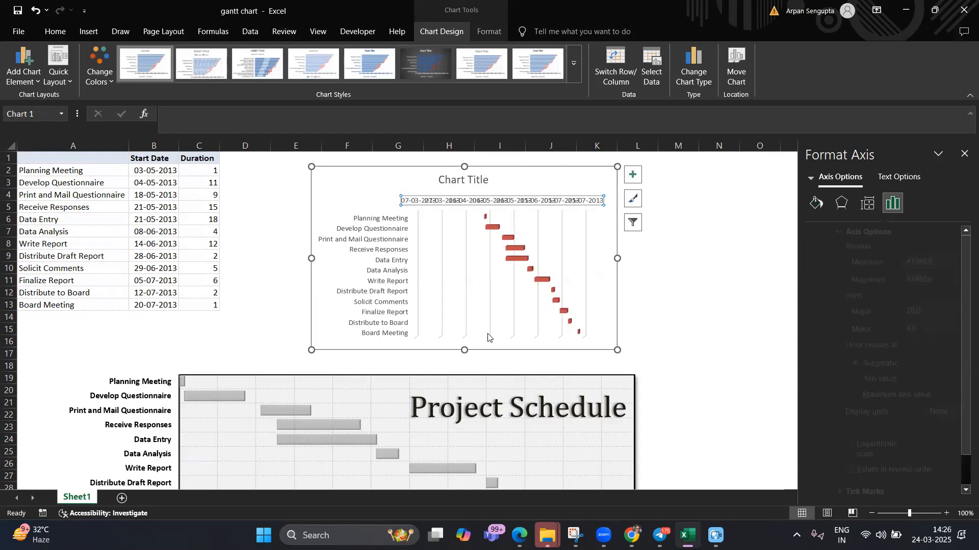
{"action": "scroll", "coordinate": [960, 376], "scroll_direction": "down", "scroll_amount": 2}
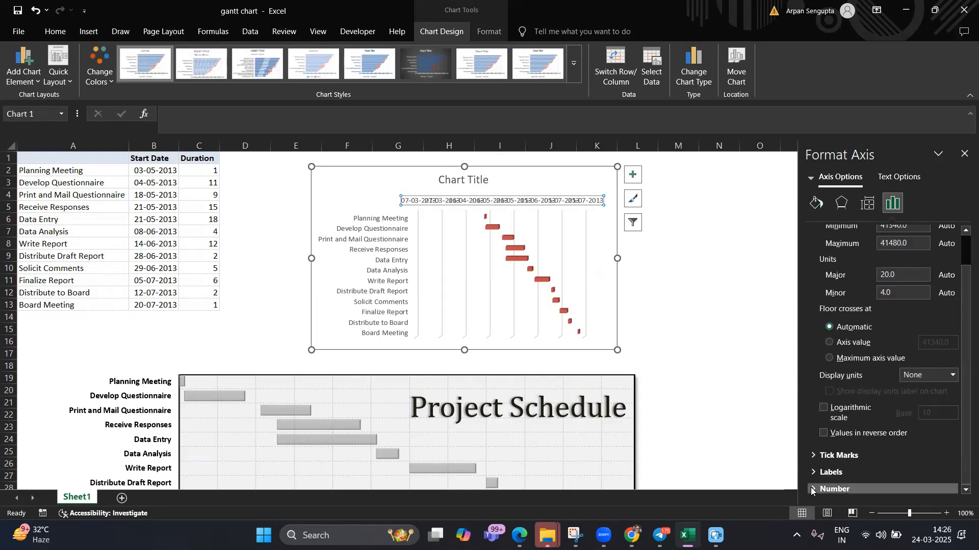
{"action": "left_click", "coordinate": [813, 488]}
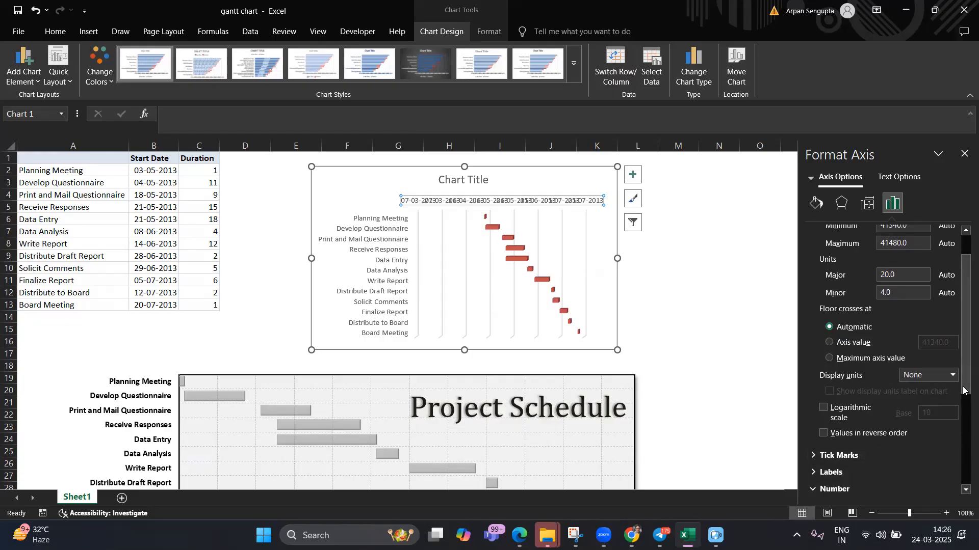
{"action": "left_click_drag", "start_coordinate": [966, 376], "coordinate": [963, 436]}
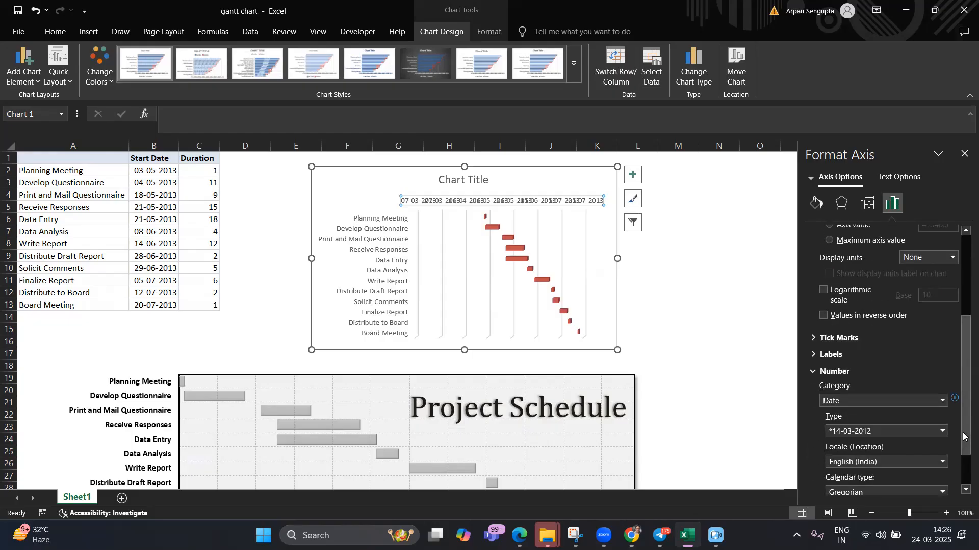
{"action": "scroll", "coordinate": [867, 382], "scroll_direction": "down", "scroll_amount": 1}
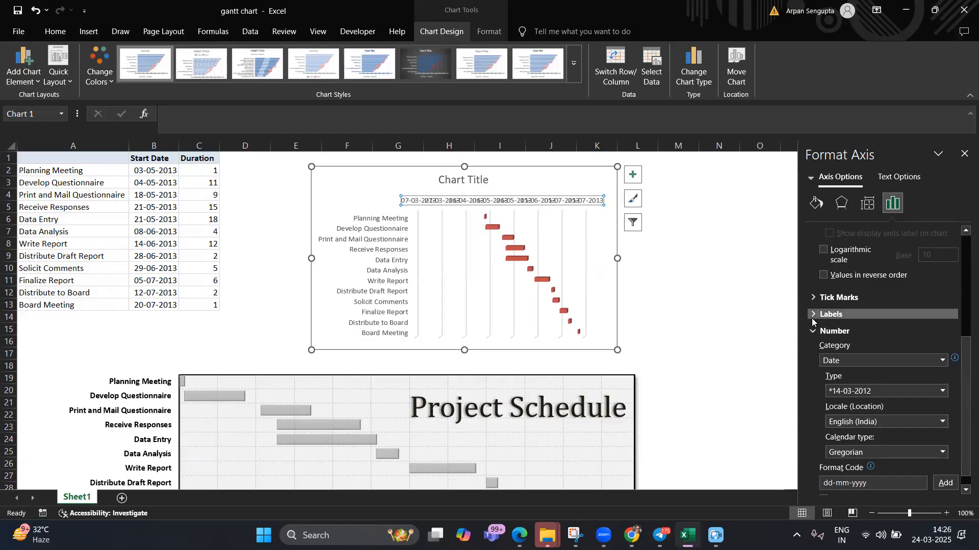
{"action": "left_click", "coordinate": [813, 317]}
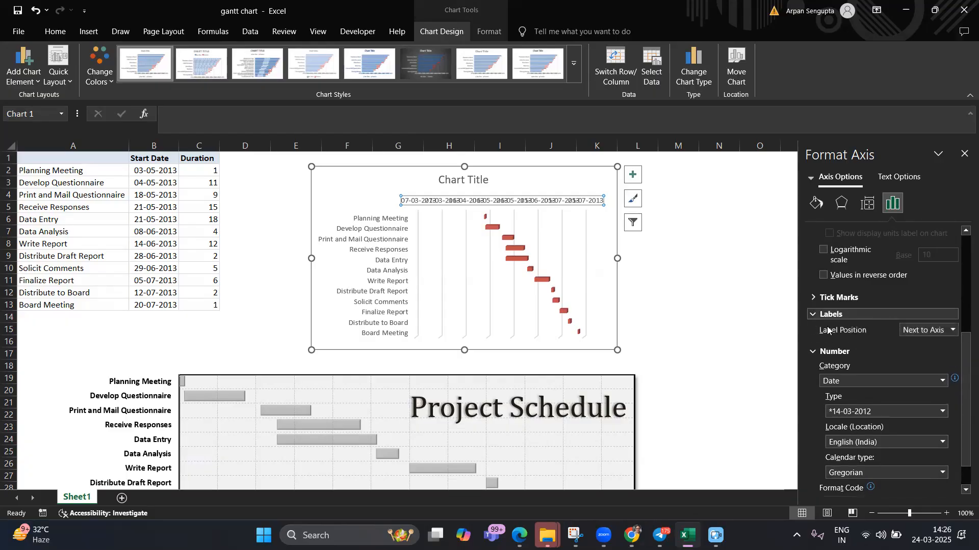
{"action": "left_click", "coordinate": [951, 331]}
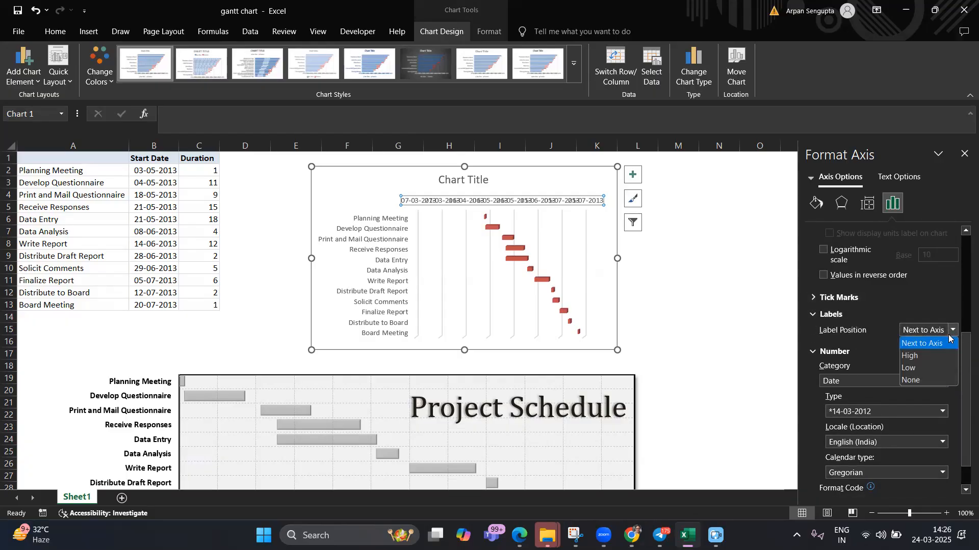
{"action": "left_click", "coordinate": [931, 358]}
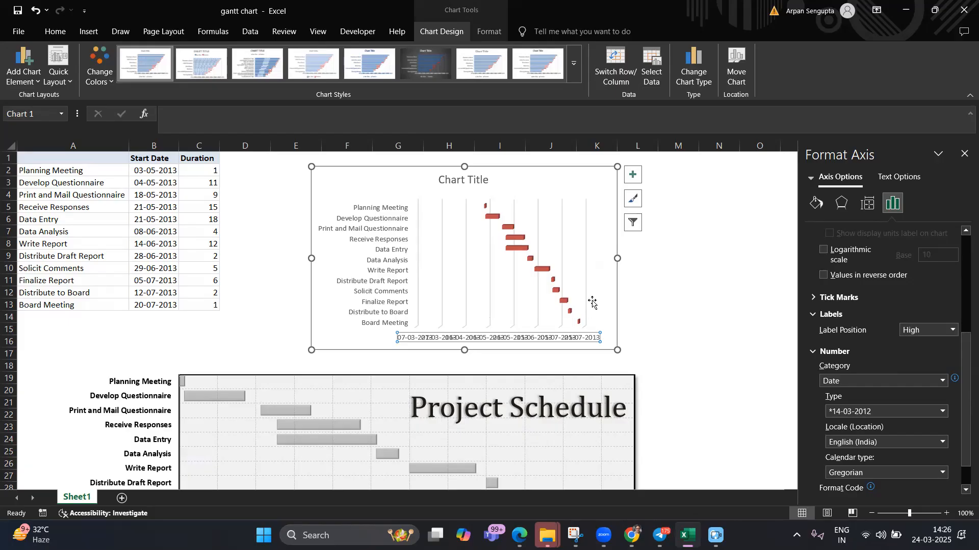
Widen the new chart so it extends into column O, and change its title to Project Schedule.
{"action": "left_click_drag", "start_coordinate": [618, 258], "coordinate": [762, 260]}
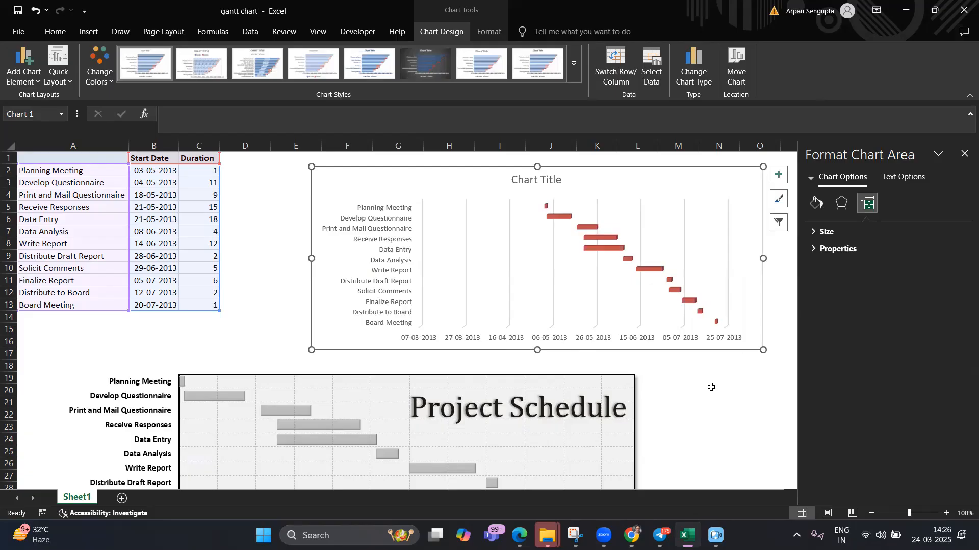
{"action": "left_click", "coordinate": [528, 184]}
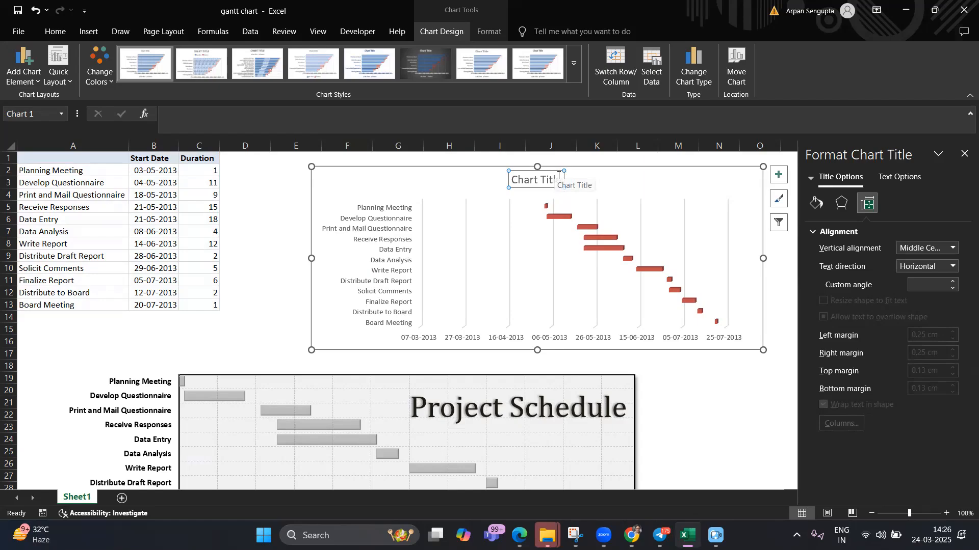
{"action": "left_click_drag", "start_coordinate": [563, 181], "coordinate": [514, 172]}
{"action": "type", "text": "Pr"}
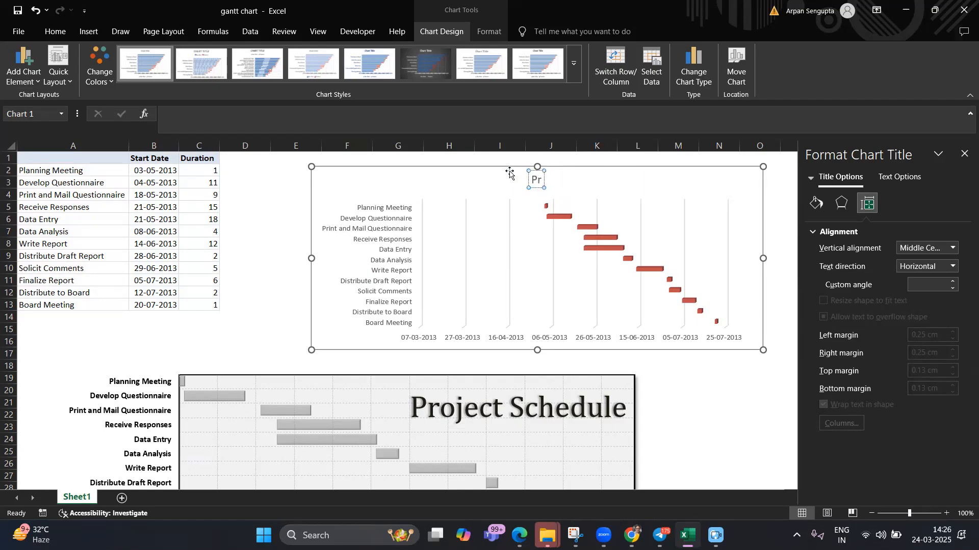
{"action": "type", "text": "oject Schedule"}
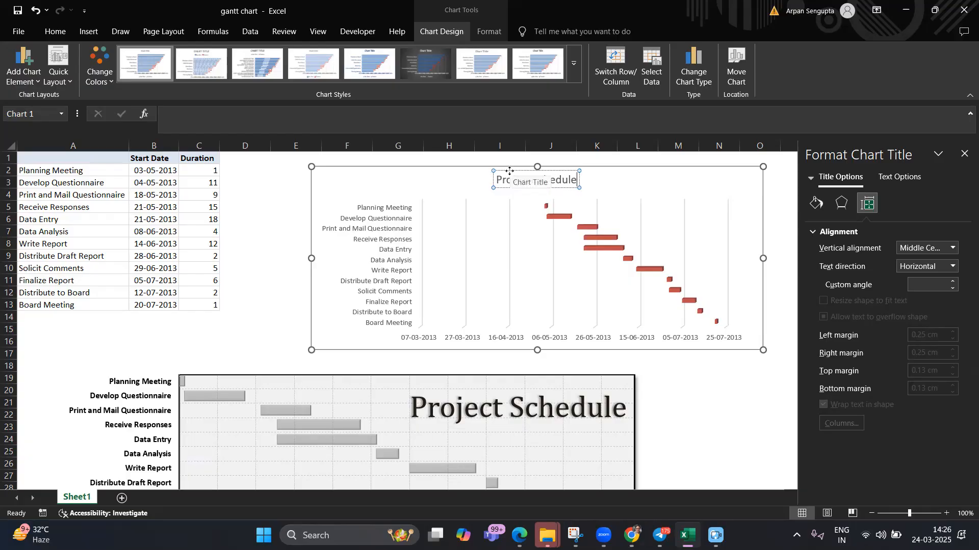
{"action": "left_click", "coordinate": [233, 246]}
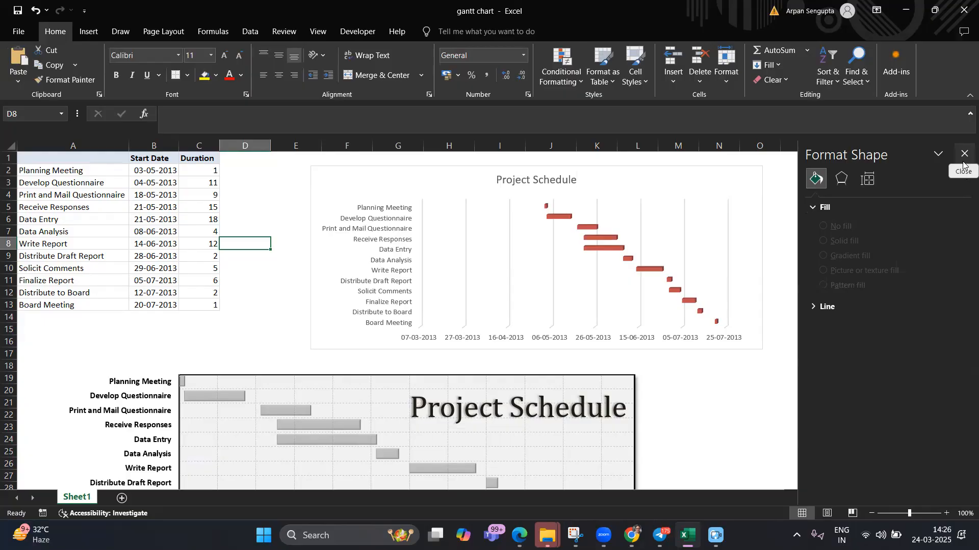
Close the chart's format pane and deselect the new chart.
{"action": "left_click", "coordinate": [444, 213]}
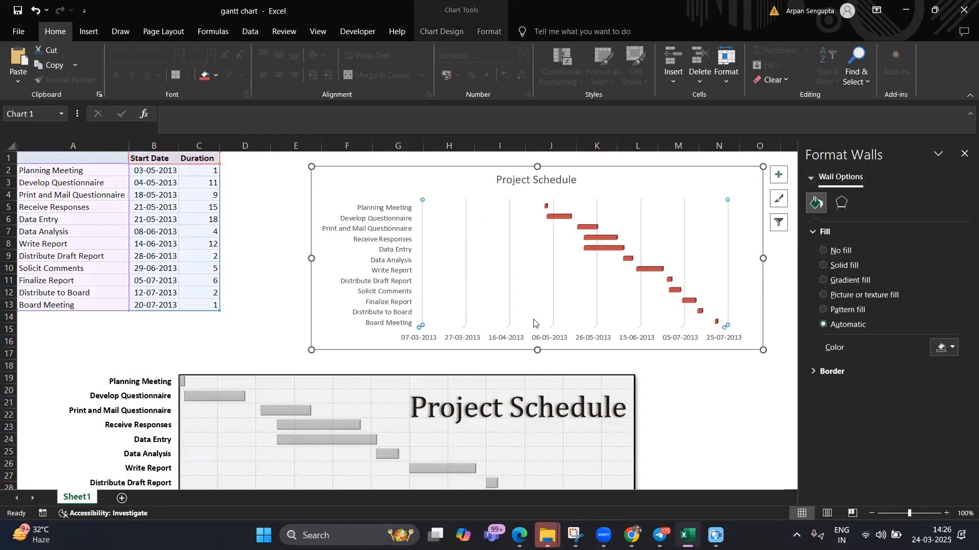
{"action": "left_click", "coordinate": [963, 154]}
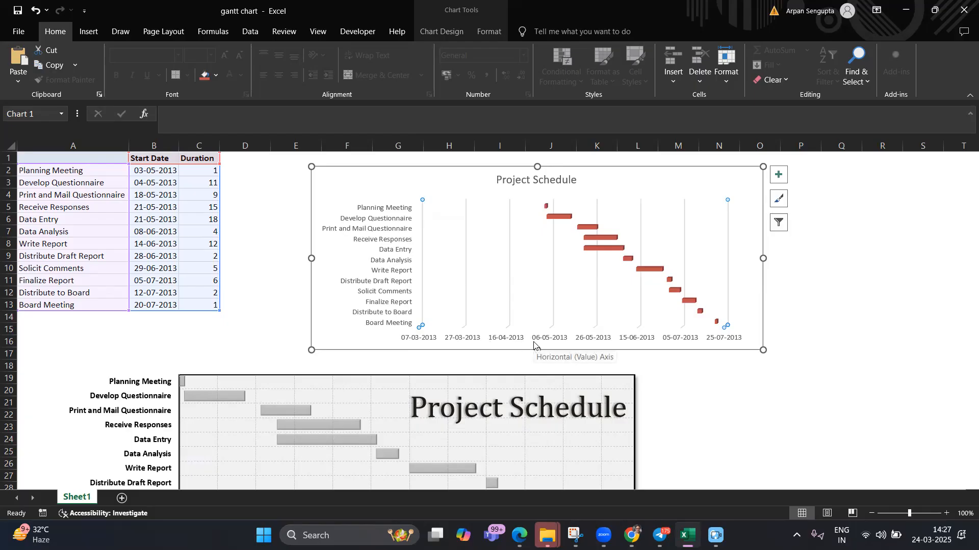
{"action": "left_click", "coordinate": [879, 383]}
Examine the grey Project Schedule chart below row 19 in full and compare it with the new chart.
{"action": "key", "text": "Down"}
{"action": "key", "text": "Down"}
{"action": "key", "text": "Down"}
{"action": "key", "text": "Down"}
{"action": "key", "text": "Down"}
{"action": "key", "text": "Down"}
{"action": "key", "text": "Down"}
{"action": "key", "text": "Down"}
{"action": "key", "text": "Down"}
{"action": "key", "text": "Down"}
{"action": "key", "text": "Down"}
{"action": "key", "text": "Down"}
{"action": "key", "text": "Down"}
{"action": "key", "text": "Down"}
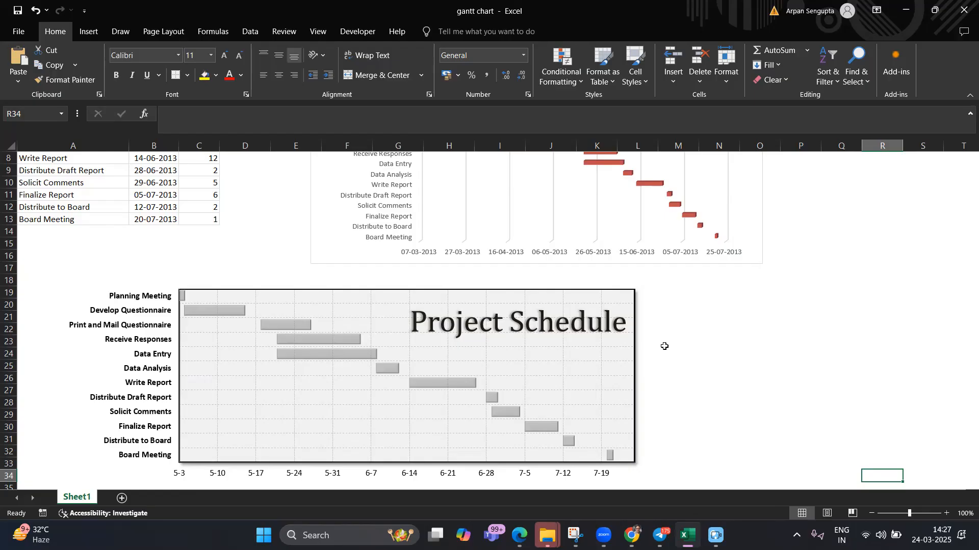
Examine the axis, overlap and gap width options of the grey chart's start date series.
{"action": "left_click", "coordinate": [184, 292]}
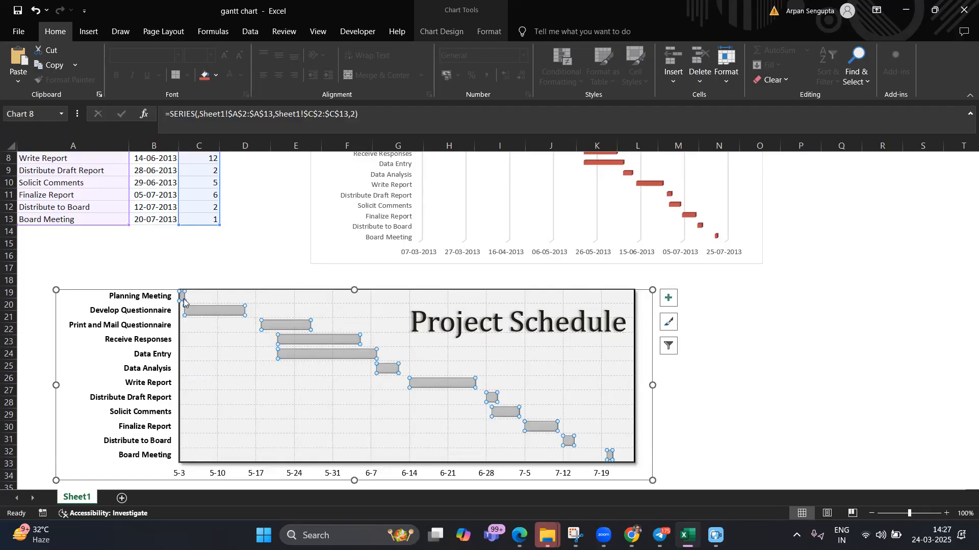
{"action": "left_click", "coordinate": [234, 326]}
{"action": "right_click", "coordinate": [232, 327]}
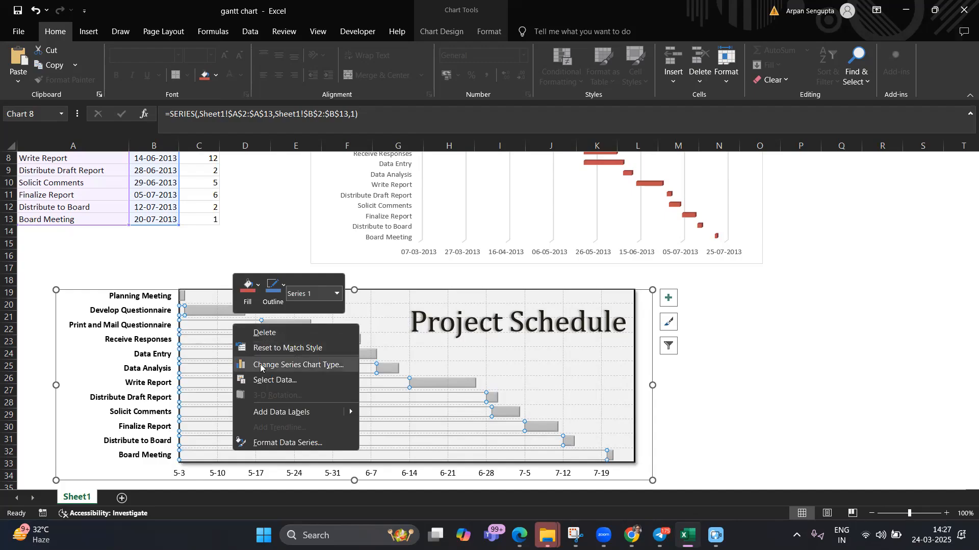
{"action": "left_click", "coordinate": [278, 444]}
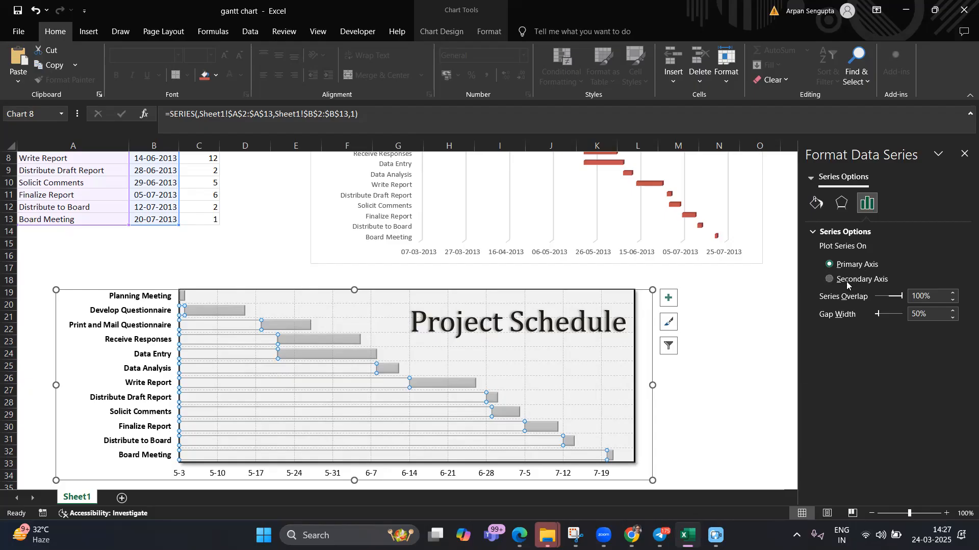
{"action": "left_click", "coordinate": [759, 328]}
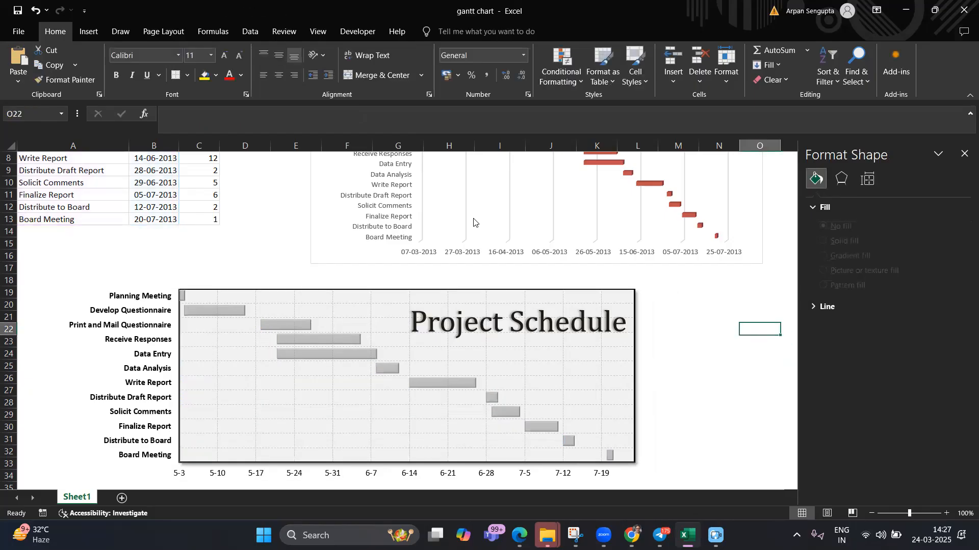
{"action": "left_click", "coordinate": [206, 365]}
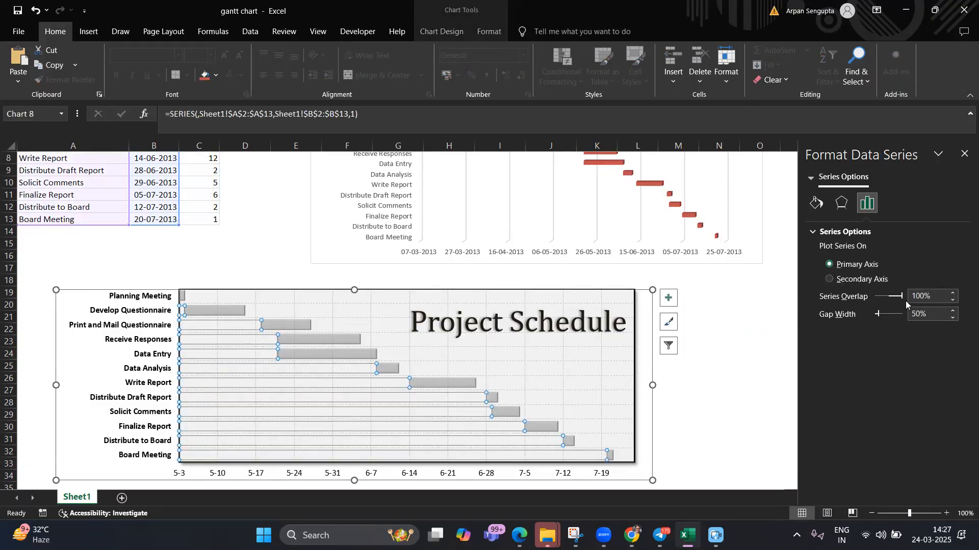
Examine the fill options of the new chart's Start Date series and walls, and close the format pane.
{"action": "left_click", "coordinate": [451, 188]}
{"action": "left_click", "coordinate": [448, 197]}
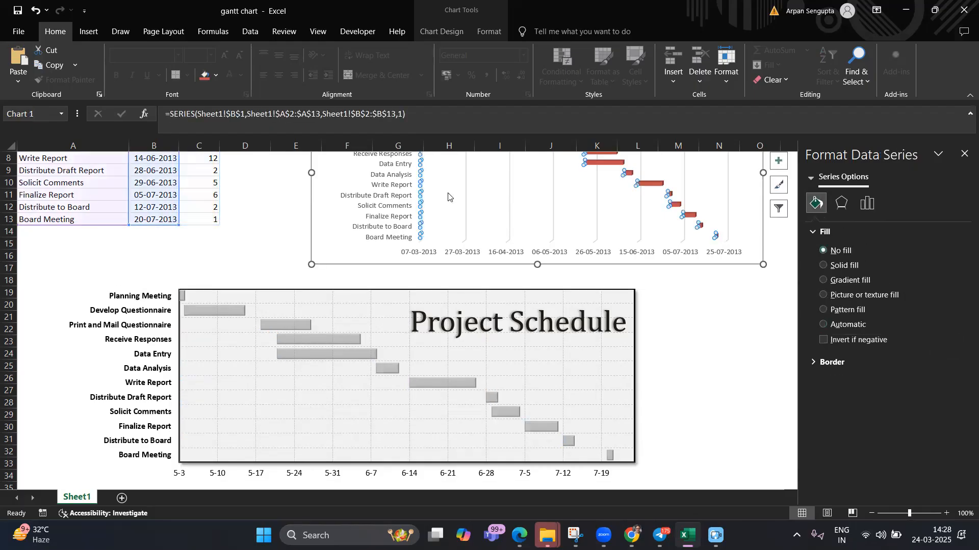
{"action": "left_click", "coordinate": [479, 170]}
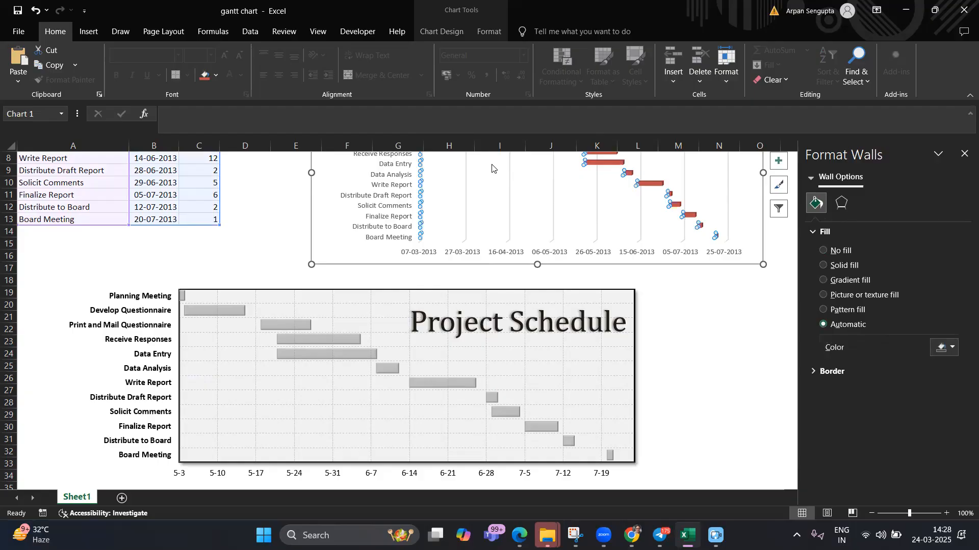
{"action": "left_click", "coordinate": [492, 168]}
{"action": "left_click", "coordinate": [499, 173]}
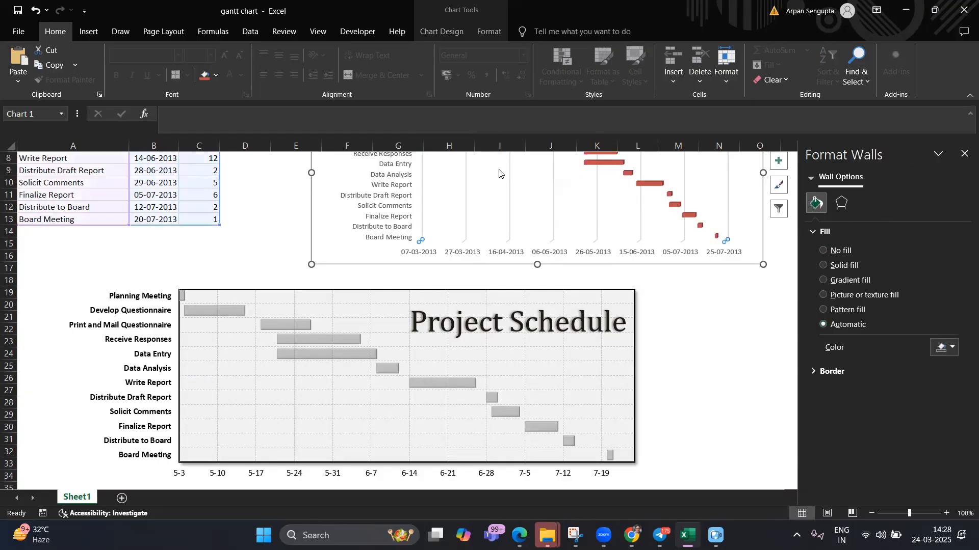
{"action": "left_click", "coordinate": [493, 170]}
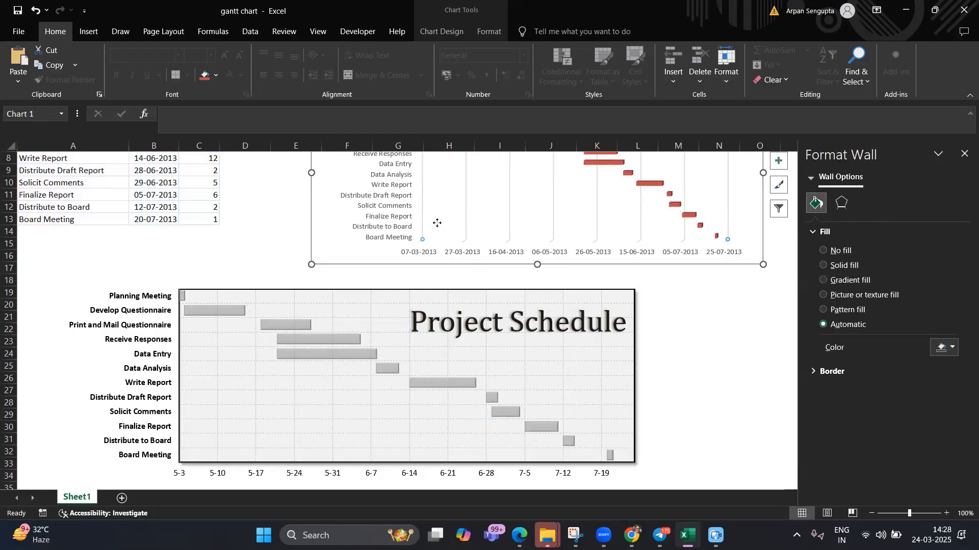
{"action": "left_click", "coordinate": [608, 177]}
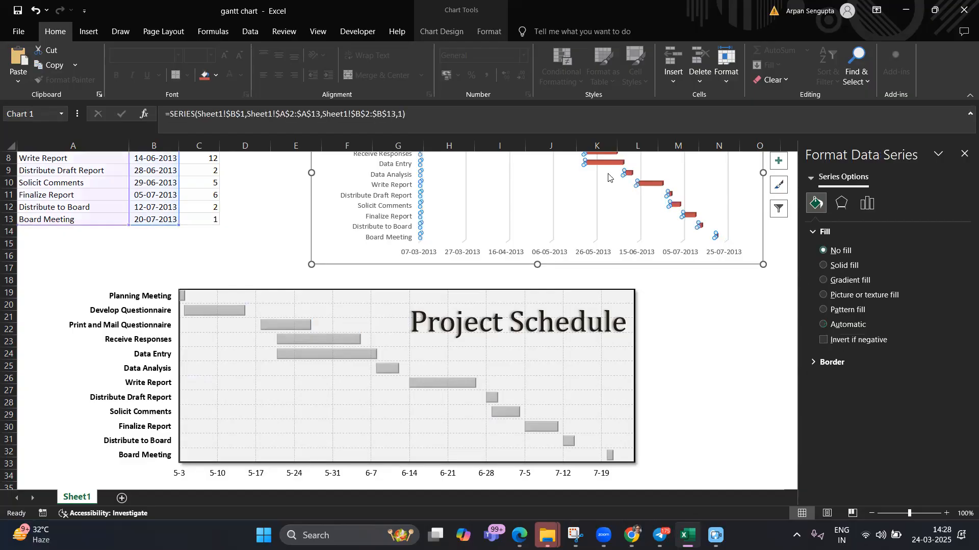
{"action": "right_click", "coordinate": [608, 177]}
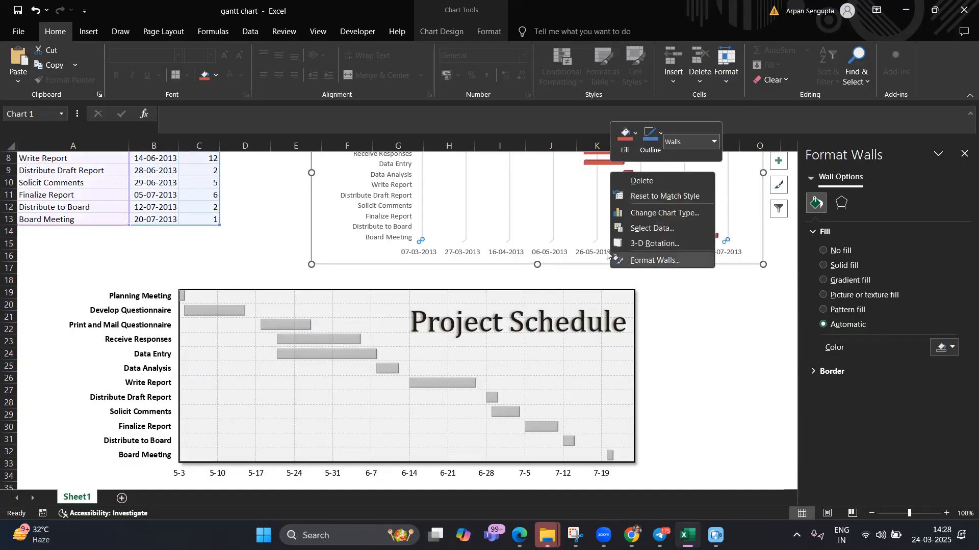
{"action": "left_click", "coordinate": [718, 329]}
{"action": "left_click", "coordinate": [964, 153]}
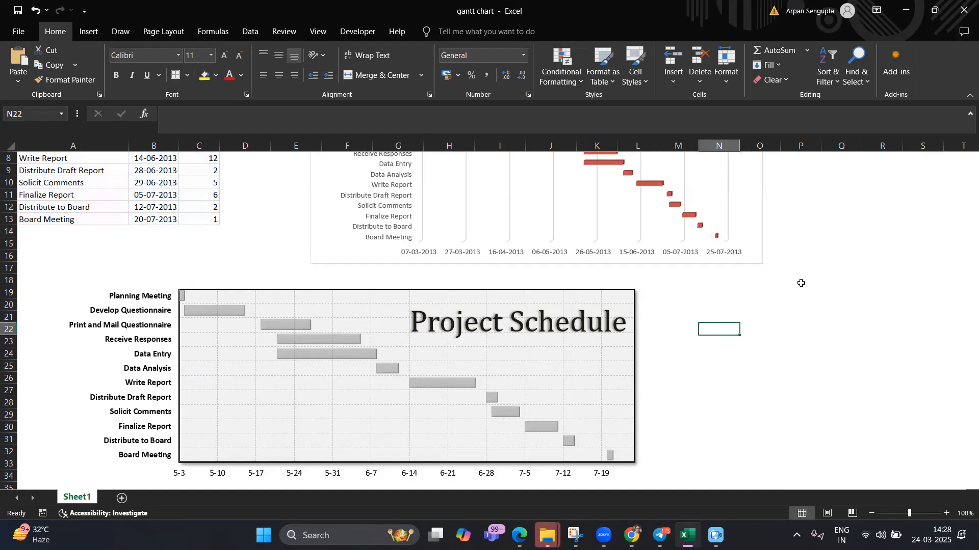
Return to the full view of the new chart and inspect its walls and Start Date series.
{"action": "left_click", "coordinate": [802, 283]}
{"action": "key", "text": "Up"}
{"action": "key", "text": "Up"}
{"action": "key", "text": "Up"}
{"action": "key", "text": "Up"}
{"action": "key", "text": "Up"}
{"action": "key", "text": "Up"}
{"action": "key", "text": "Up"}
{"action": "key", "text": "Up"}
{"action": "key", "text": "Up"}
{"action": "key", "text": "Up"}
{"action": "key", "text": "Up"}
{"action": "key", "text": "Up"}
{"action": "key", "text": "Up"}
{"action": "key", "text": "Up"}
{"action": "key", "text": "Up"}
{"action": "key", "text": "Up"}
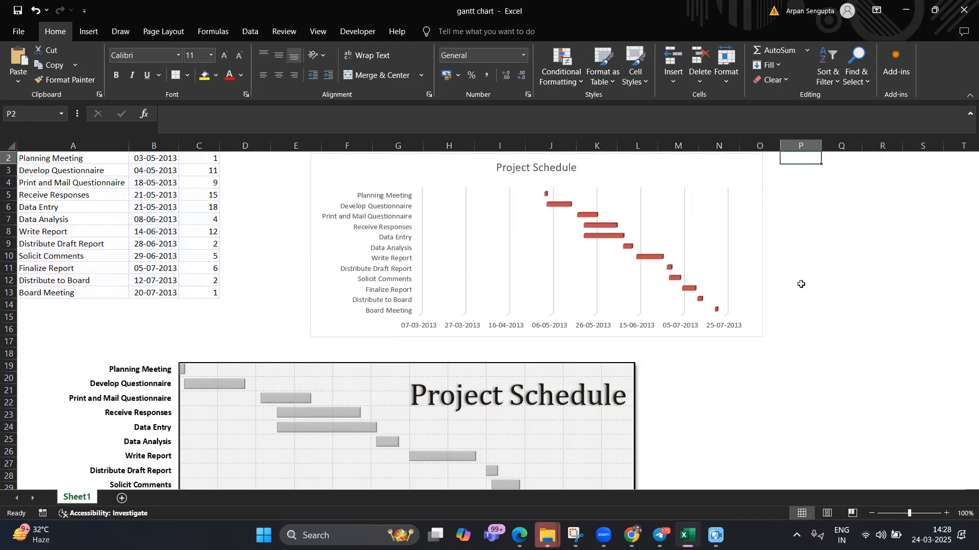
{"action": "key", "text": "Up"}
{"action": "left_click", "coordinate": [538, 223]}
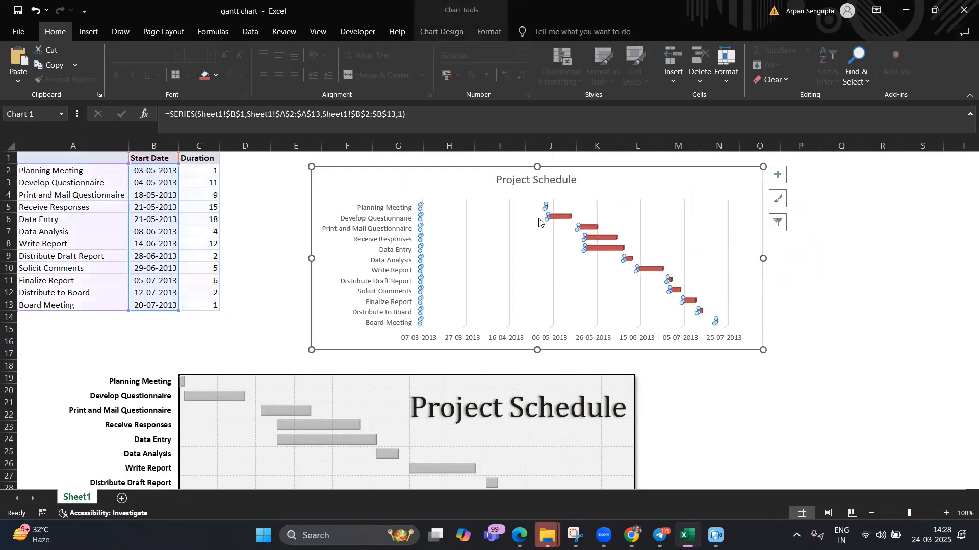
{"action": "right_click", "coordinate": [533, 219]}
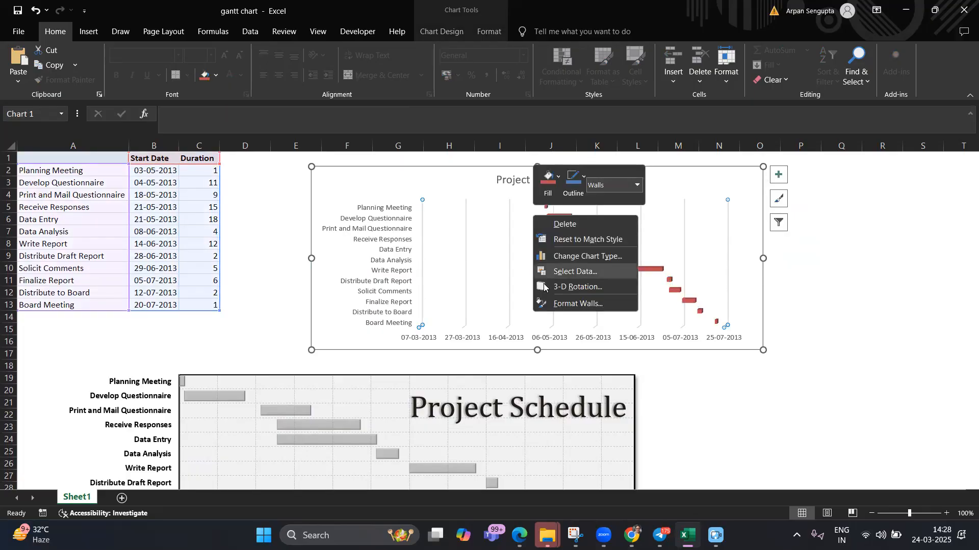
{"action": "key", "text": "Escape"}
{"action": "left_click", "coordinate": [466, 230]}
{"action": "left_click", "coordinate": [446, 239]}
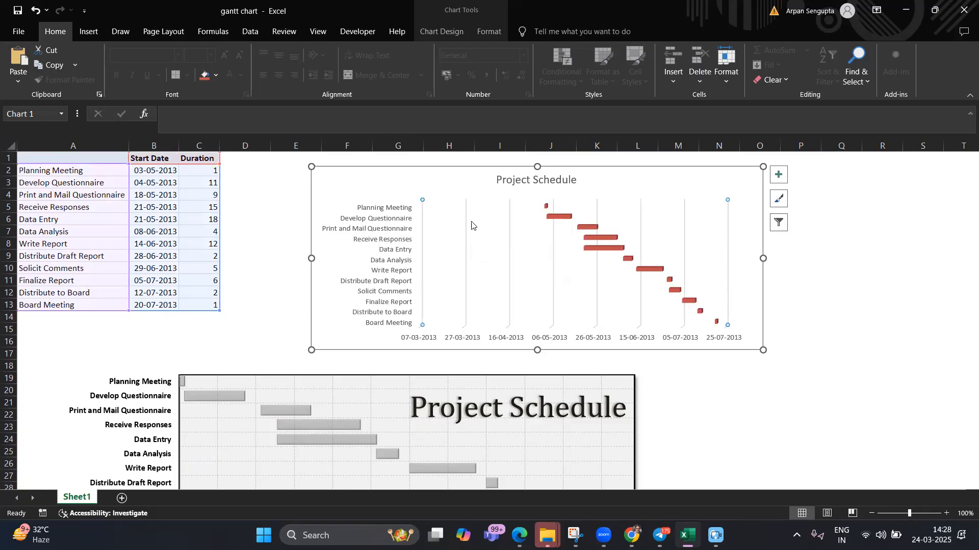
{"action": "double_click", "coordinate": [504, 216]}
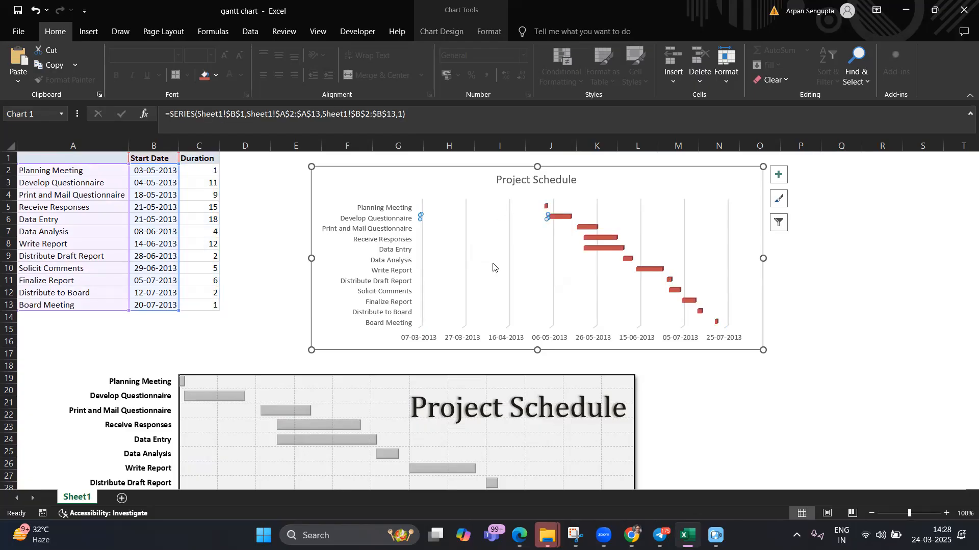
{"action": "left_click", "coordinate": [492, 211]}
Set the minimum bound of the new chart's horizontal date axis to 41400 after trying 41500.
{"action": "left_click", "coordinate": [423, 339]}
{"action": "right_click", "coordinate": [423, 340]}
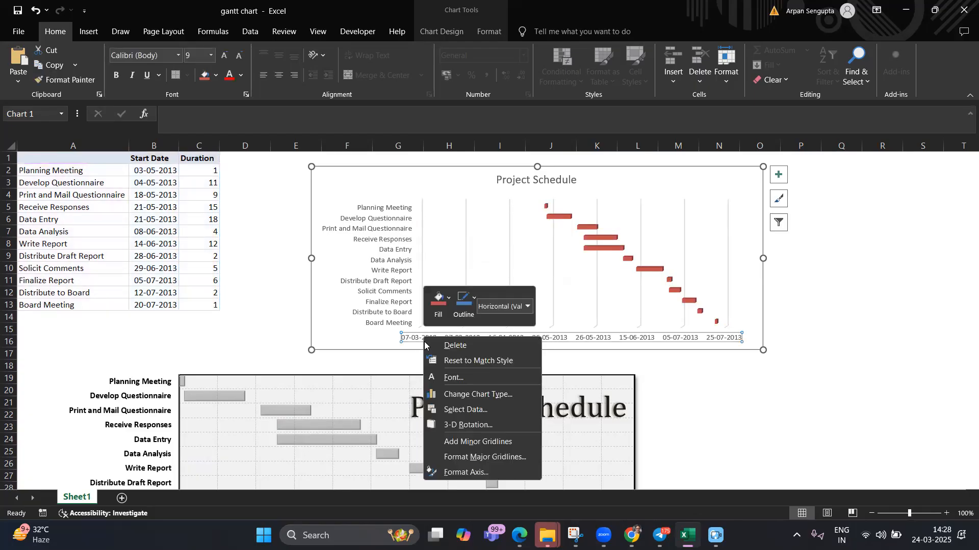
{"action": "left_click", "coordinate": [465, 472]}
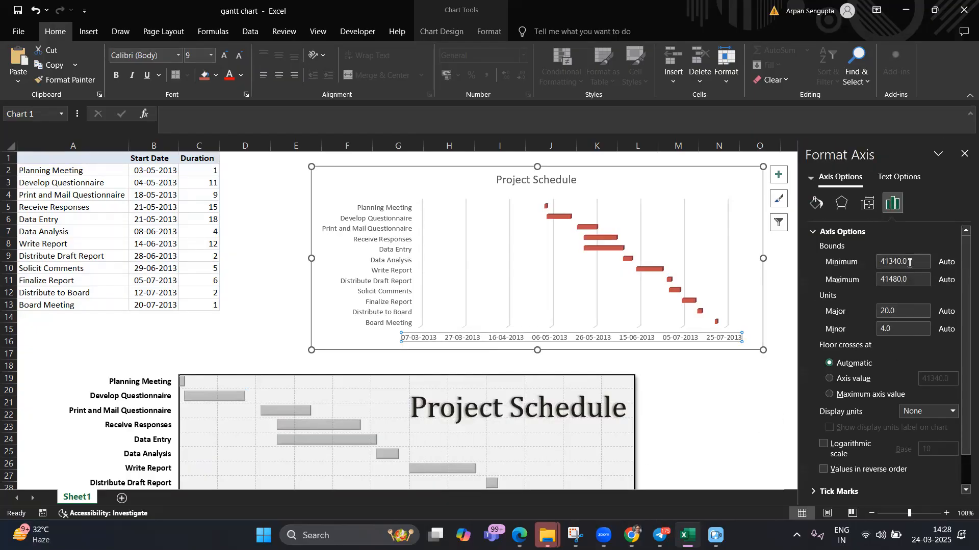
{"action": "left_click_drag", "start_coordinate": [908, 261], "coordinate": [894, 264]}
{"action": "type", "text": "5"}
{"action": "key", "text": "Return"}
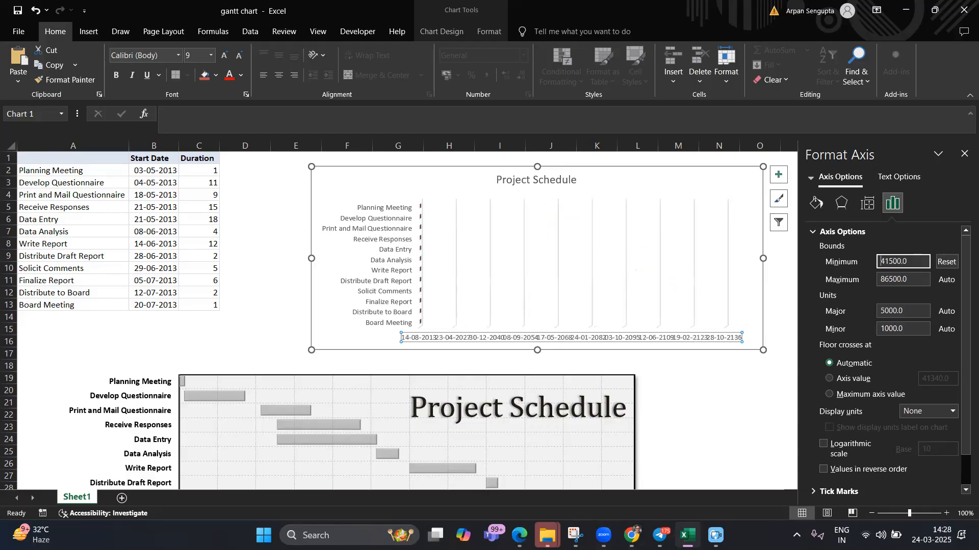
{"action": "left_click_drag", "start_coordinate": [909, 261], "coordinate": [891, 261]}
{"action": "type", "text": "4"}
{"action": "key", "text": "Return"}
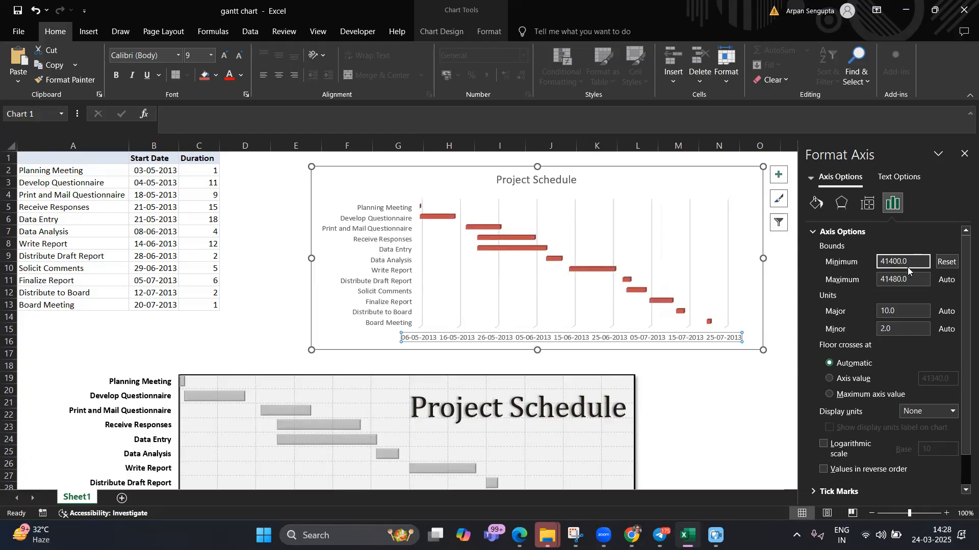
Try 41380 and 41390 as the minimum bound of the new chart's horizontal date axis.
{"action": "left_click_drag", "start_coordinate": [910, 262], "coordinate": [892, 263]}
{"action": "key", "text": "BackSpace"}
{"action": "key", "text": "Return"}
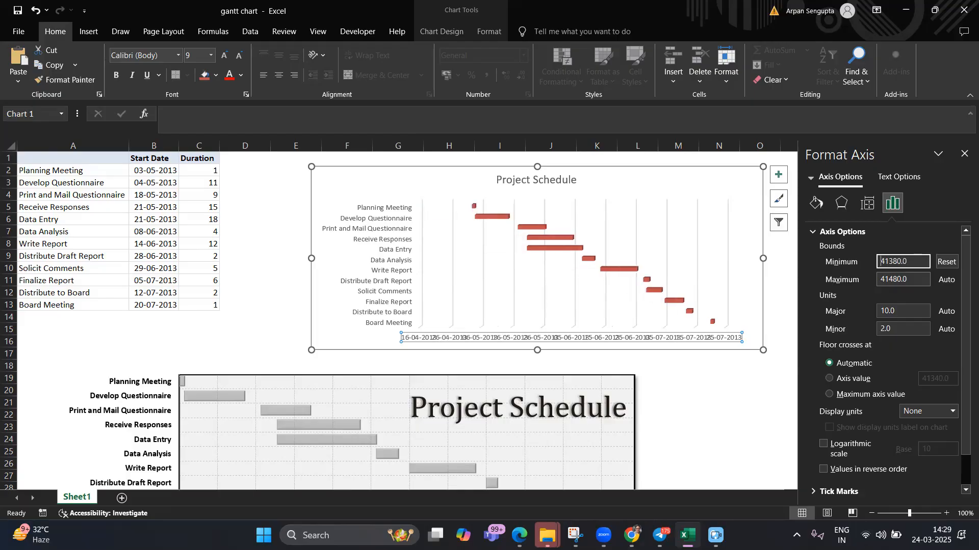
{"action": "left_click_drag", "start_coordinate": [910, 259], "coordinate": [893, 259]}
{"action": "type", "text": "9"}
{"action": "key", "text": "Return"}
Return the minimum bound of the new chart's date axis to 41400 and deselect the chart.
{"action": "left_click_drag", "start_coordinate": [913, 261], "coordinate": [894, 261]}
{"action": "type", "text": "5"}
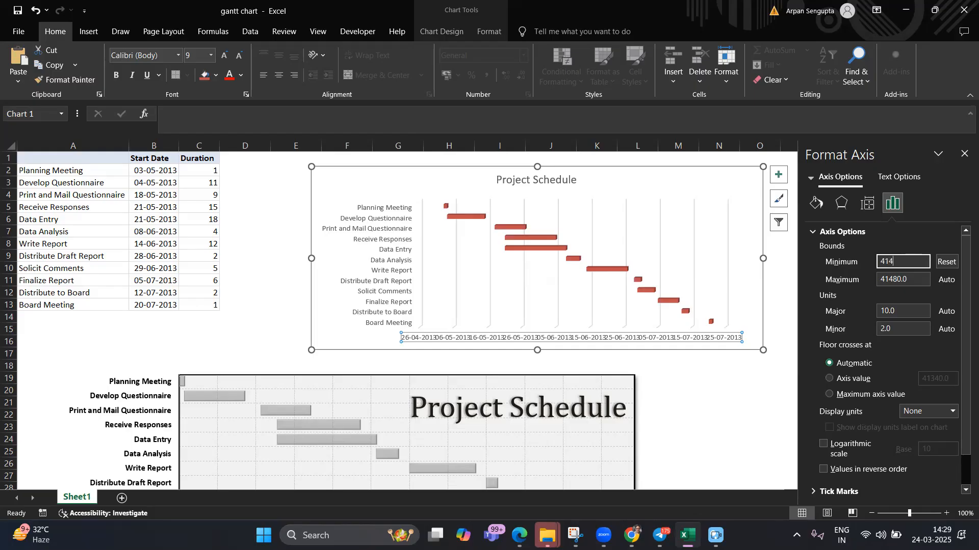
{"action": "left_click", "coordinate": [745, 400]}
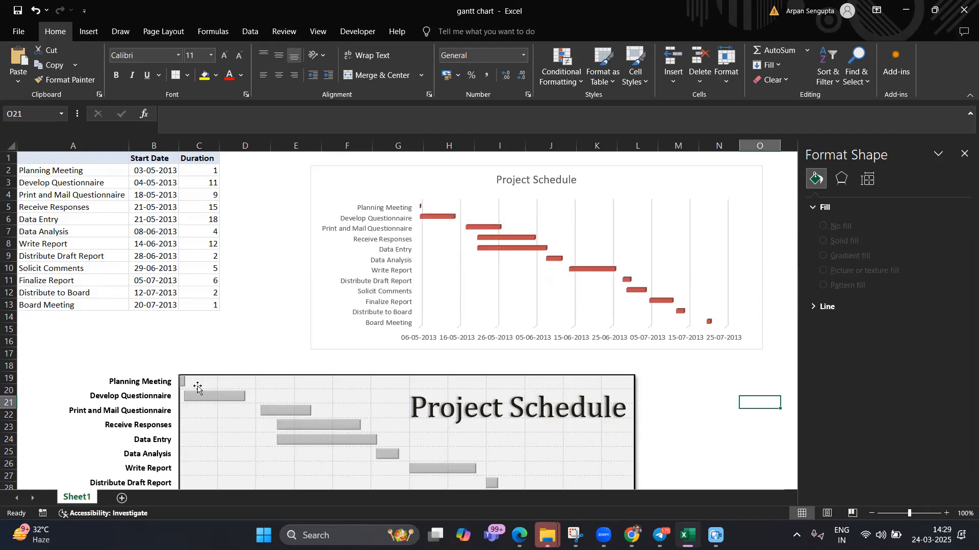
Enlarge the new chart so it extends into column P and down to row 19, and deselect it.
{"action": "left_click", "coordinate": [758, 244]}
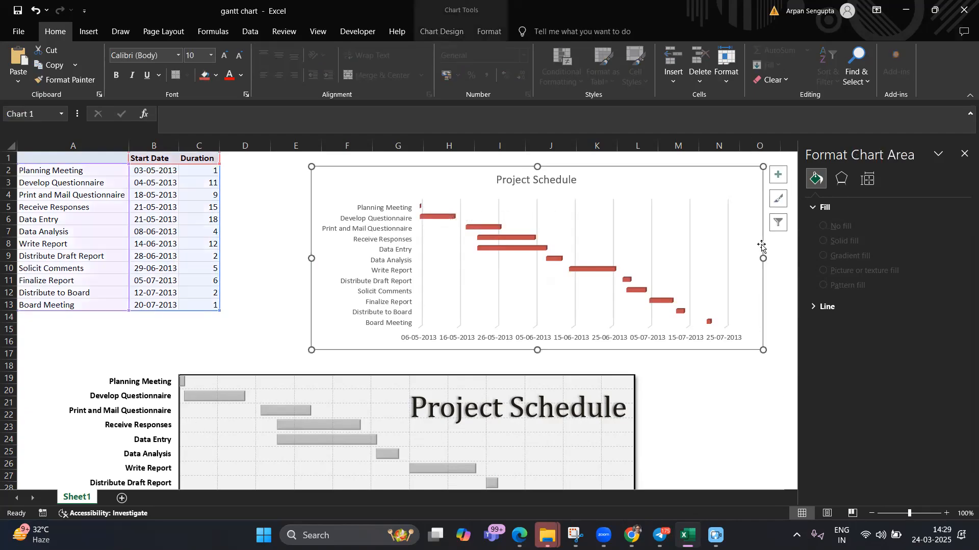
{"action": "left_click_drag", "start_coordinate": [772, 258], "coordinate": [793, 258]}
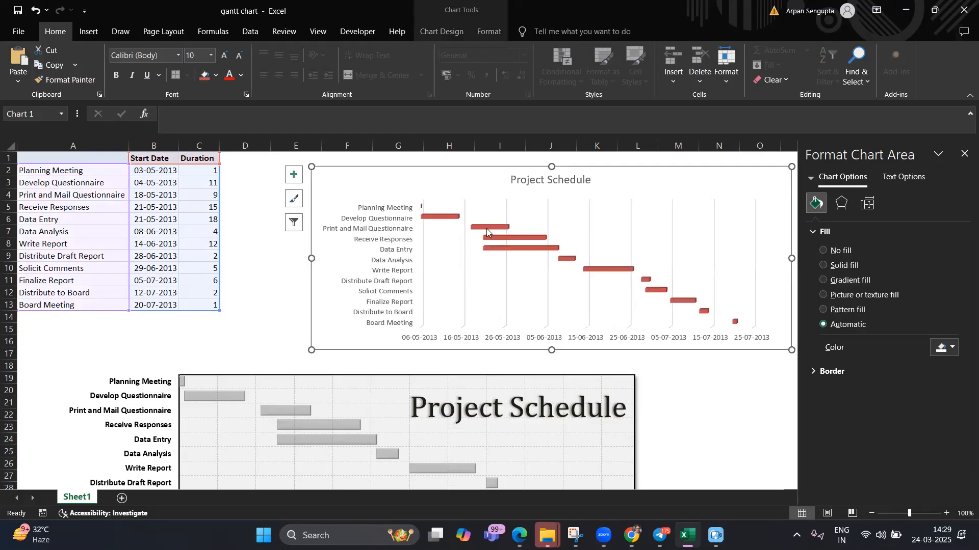
{"action": "left_click_drag", "start_coordinate": [552, 352], "coordinate": [552, 376]}
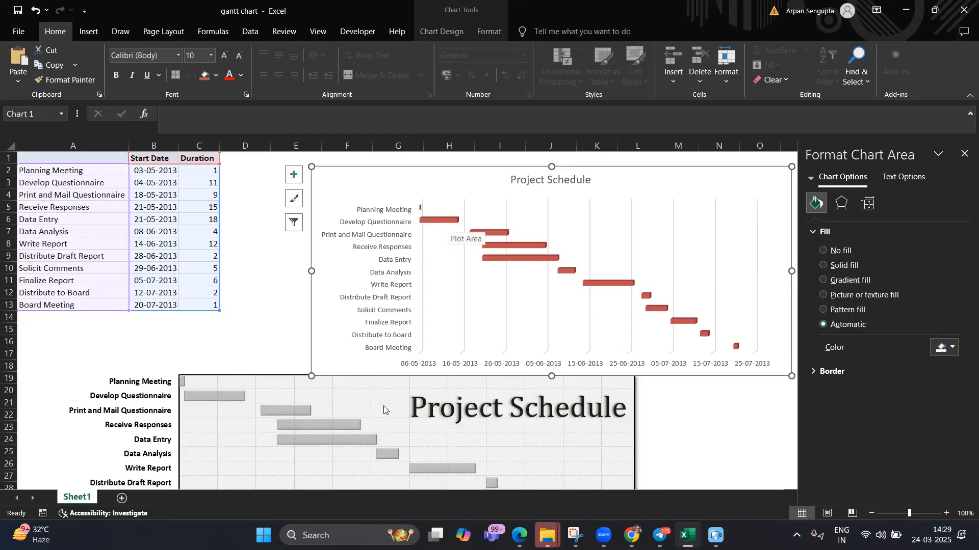
{"action": "left_click", "coordinate": [713, 438]}
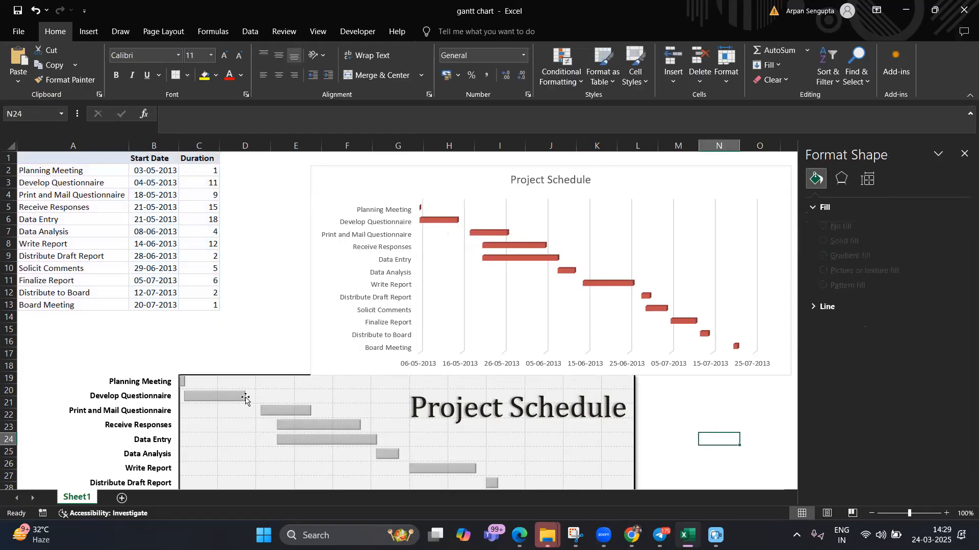
Check the grey chart's start date series options, close the format pane and deselect the chart.
{"action": "left_click", "coordinate": [225, 410]}
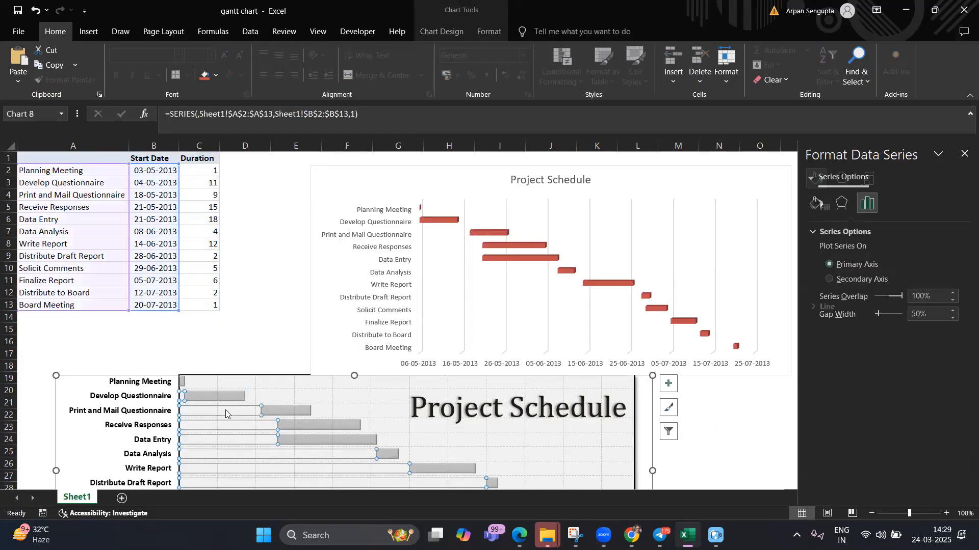
{"action": "left_click", "coordinate": [678, 402]}
{"action": "left_click", "coordinate": [965, 154]}
{"action": "left_click", "coordinate": [713, 444]}
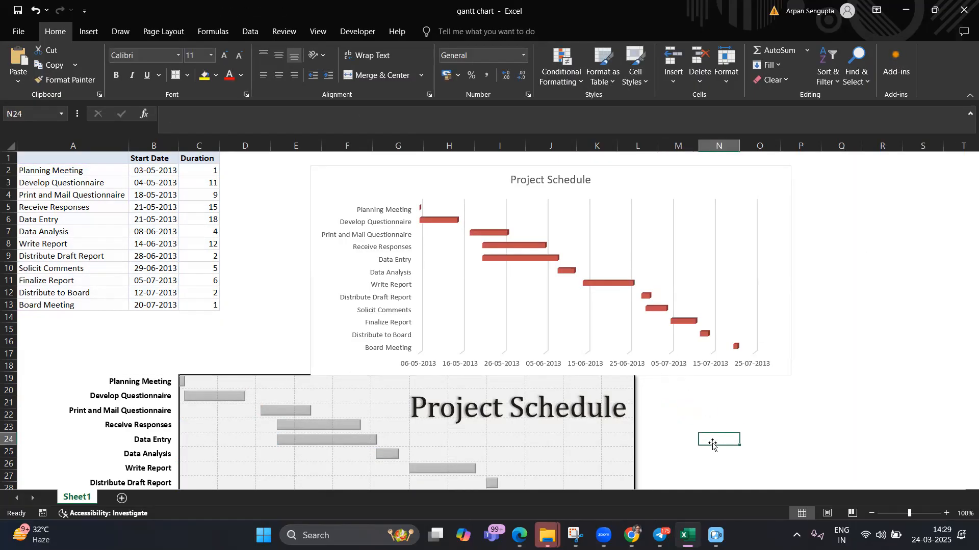
Open the axis options of the grey chart's horizontal date axis and examine its bounds and units.
{"action": "key", "text": "Down"}
{"action": "key", "text": "Down"}
{"action": "key", "text": "Down"}
{"action": "key", "text": "Down"}
{"action": "key", "text": "Down"}
{"action": "key", "text": "Down"}
{"action": "key", "text": "Down"}
{"action": "key", "text": "Down"}
{"action": "key", "text": "Down"}
{"action": "key", "text": "Down"}
{"action": "key", "text": "Down"}
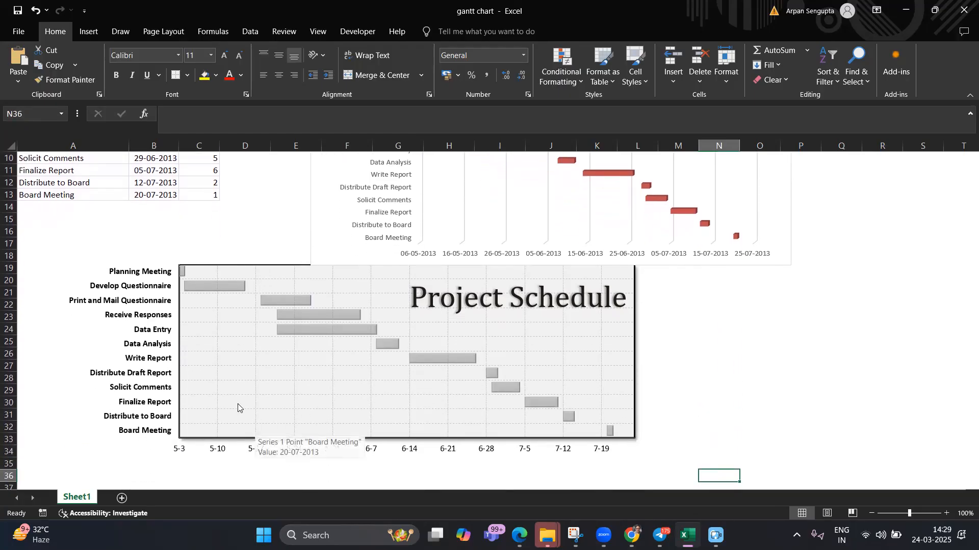
{"action": "left_click", "coordinate": [252, 371]}
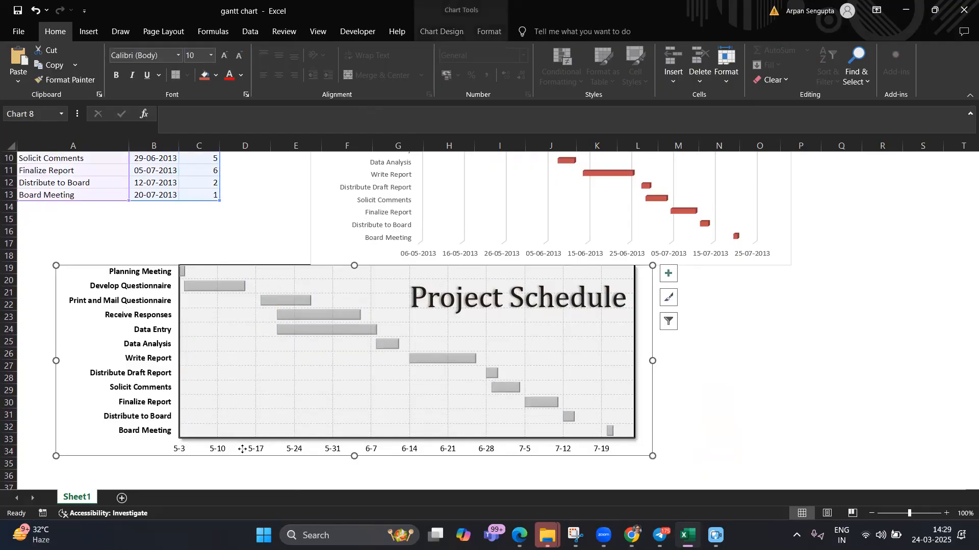
{"action": "left_click", "coordinate": [368, 486]}
{"action": "left_click", "coordinate": [423, 455]}
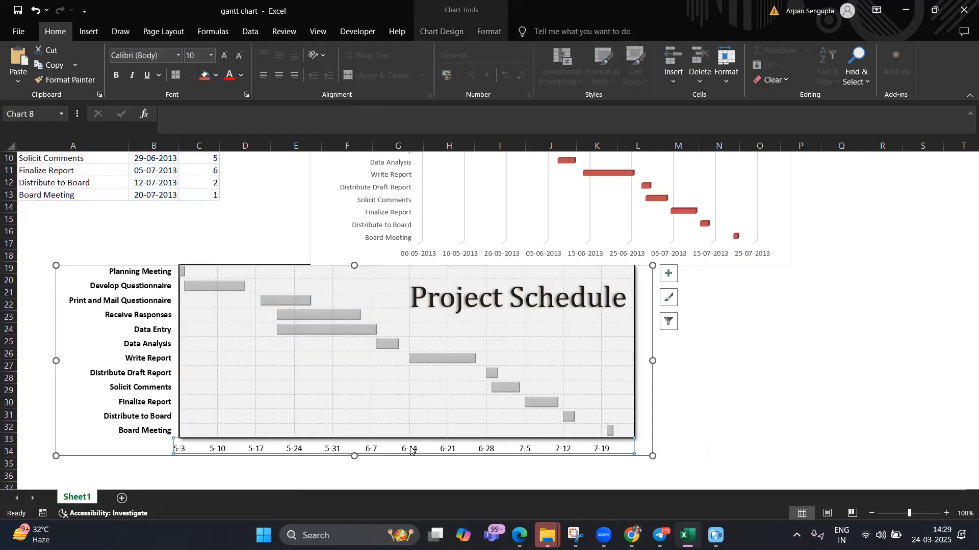
{"action": "right_click", "coordinate": [411, 450]}
{"action": "left_click", "coordinate": [437, 441]}
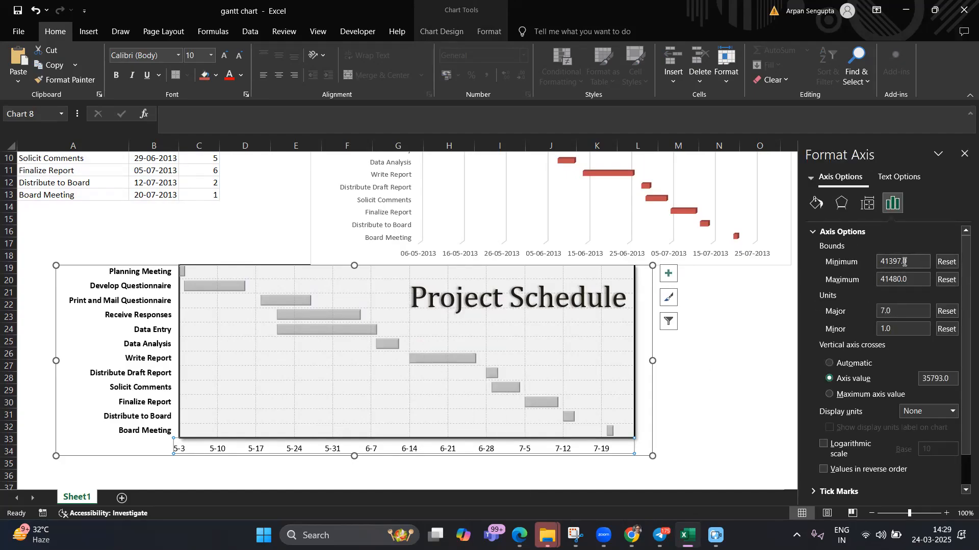
{"action": "left_click", "coordinate": [773, 332]}
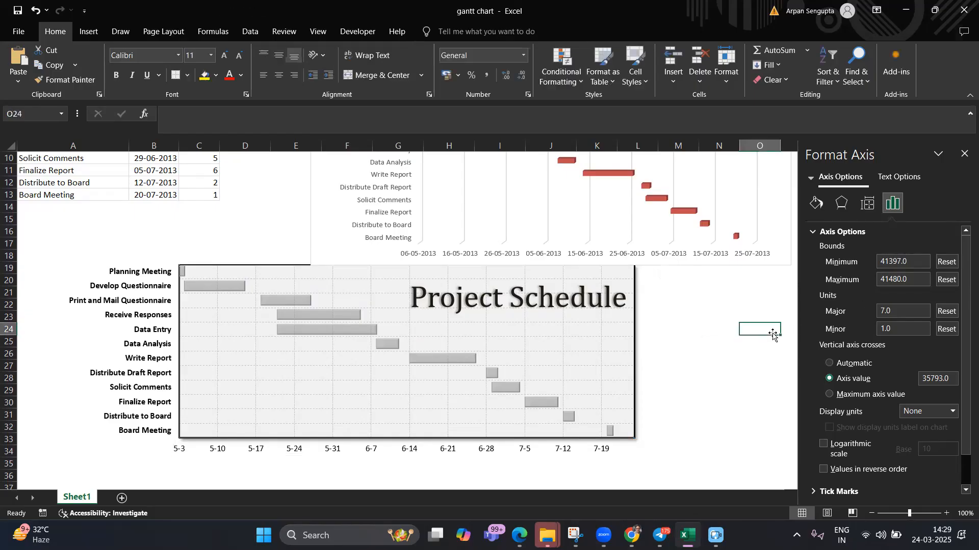
Set the minimum bound of the new chart's date axis to 41397 and deselect the chart.
{"action": "left_click", "coordinate": [964, 153]}
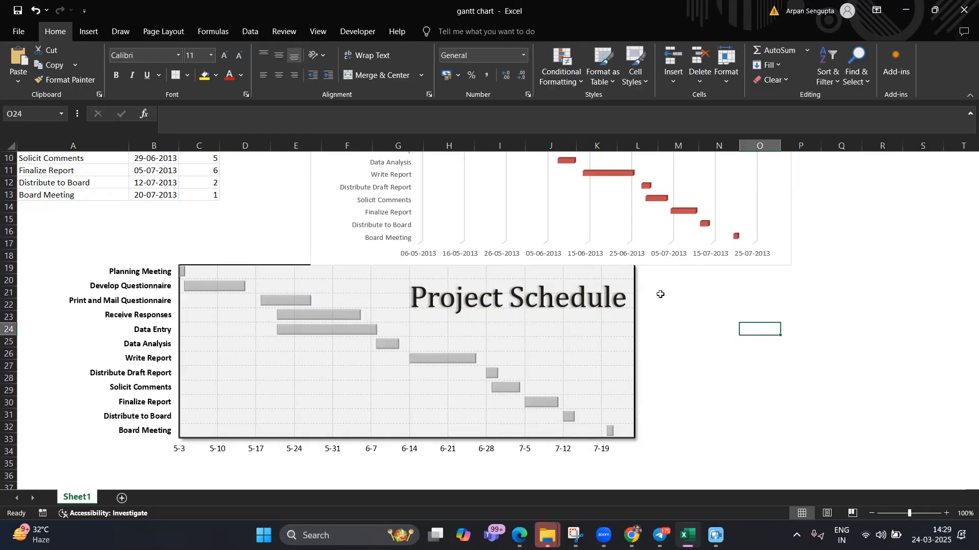
{"action": "right_click", "coordinate": [507, 254]}
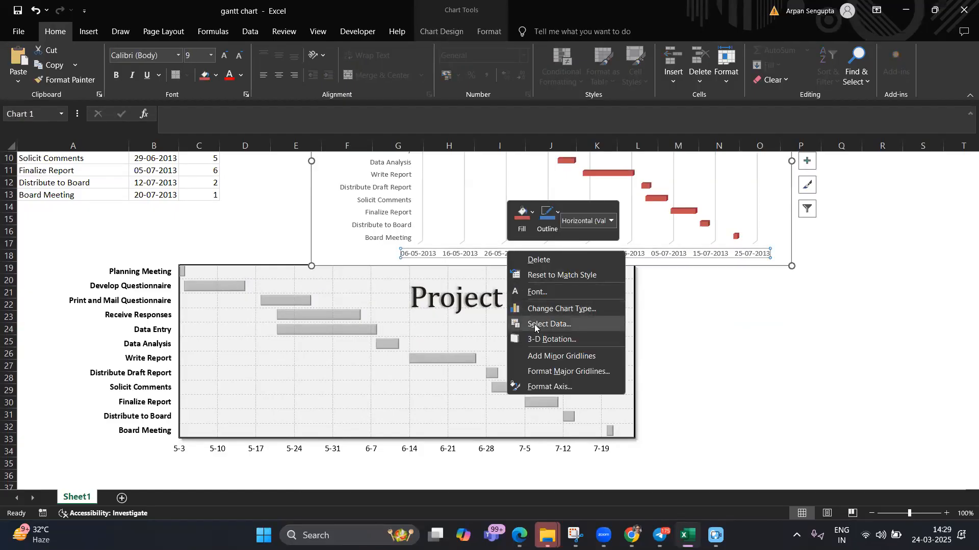
{"action": "left_click", "coordinate": [544, 387]}
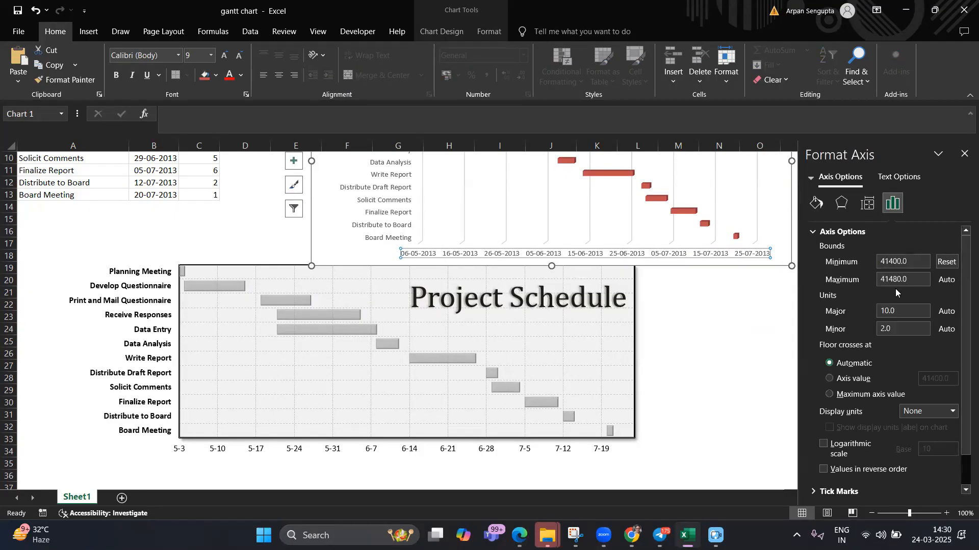
{"action": "left_click_drag", "start_coordinate": [904, 261], "coordinate": [890, 263]}
{"action": "type", "text": "397"}
{"action": "key", "text": "Return"}
{"action": "left_click", "coordinate": [745, 326]}
{"action": "left_click", "coordinate": [684, 353]}
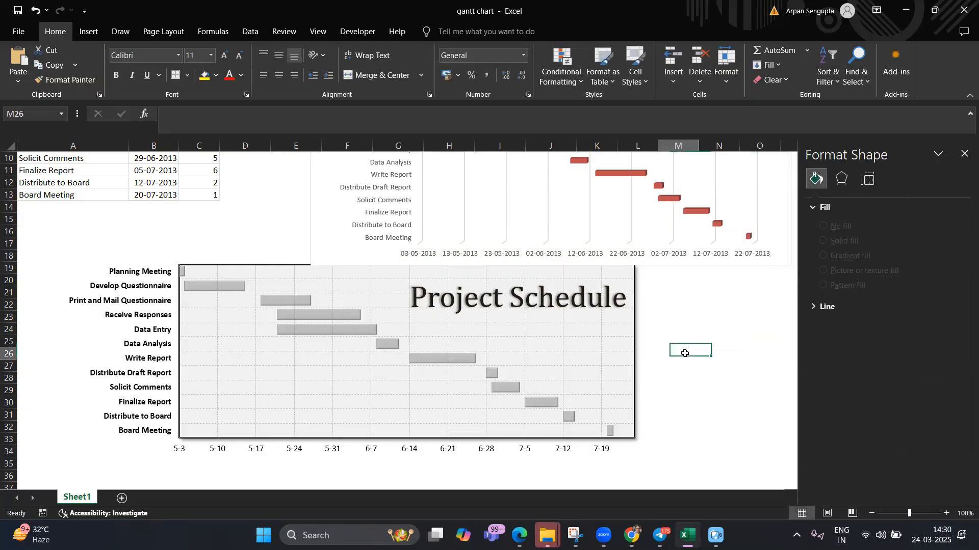
Compare the new chart's bars and date axis labels with those of the grey chart below.
{"action": "key", "text": "Up"}
{"action": "key", "text": "Up"}
{"action": "key", "text": "Up"}
{"action": "key", "text": "Up"}
{"action": "key", "text": "Up"}
{"action": "key", "text": "Up"}
{"action": "key", "text": "Up"}
{"action": "key", "text": "Up"}
{"action": "key", "text": "Up"}
{"action": "key", "text": "Up"}
{"action": "key", "text": "Up"}
{"action": "key", "text": "Up"}
{"action": "key", "text": "Up"}
{"action": "key", "text": "Up"}
{"action": "key", "text": "Up"}
{"action": "key", "text": "Up"}
{"action": "key", "text": "Up"}
{"action": "key", "text": "Up"}
{"action": "key", "text": "Up"}
{"action": "key", "text": "Up"}
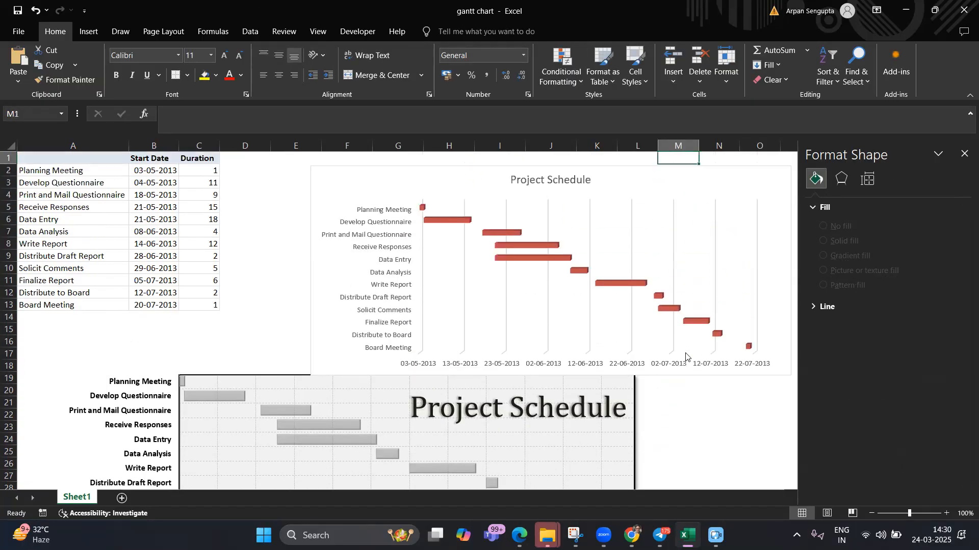
{"action": "key", "text": "Down"}
{"action": "key", "text": "Down"}
{"action": "key", "text": "Down"}
{"action": "key", "text": "Down"}
{"action": "key", "text": "Down"}
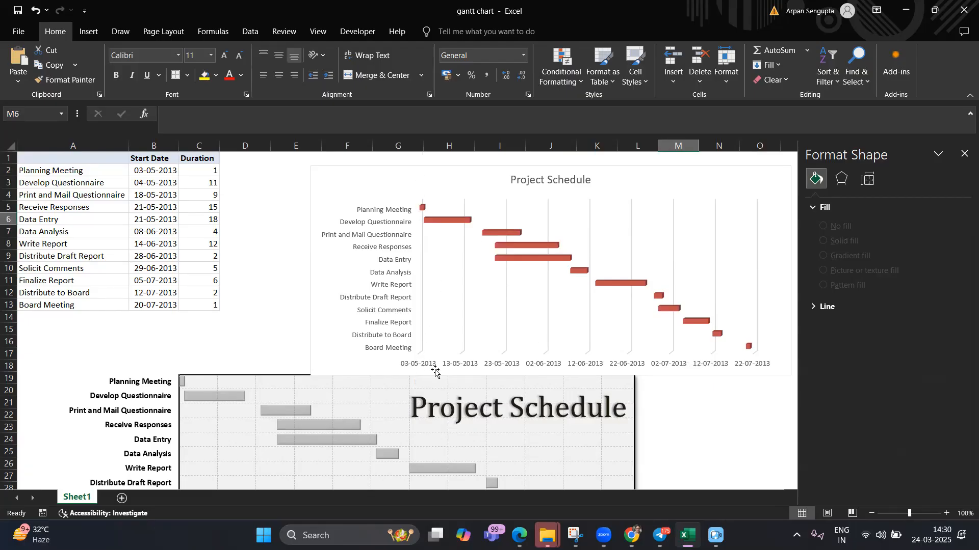
{"action": "left_click", "coordinate": [687, 414]}
{"action": "key", "text": "Down"}
{"action": "key", "text": "Down"}
{"action": "key", "text": "Down"}
{"action": "key", "text": "Down"}
{"action": "key", "text": "Down"}
{"action": "key", "text": "Down"}
{"action": "key", "text": "Down"}
{"action": "key", "text": "Down"}
{"action": "key", "text": "Down"}
{"action": "key", "text": "Down"}
{"action": "key", "text": "Down"}
{"action": "key", "text": "Down"}
{"action": "key", "text": "Down"}
{"action": "key", "text": "Down"}
{"action": "key", "text": "Down"}
{"action": "key", "text": "Down"}
{"action": "key", "text": "Down"}
{"action": "key", "text": "Down"}
{"action": "key", "text": "Down"}
{"action": "key", "text": "Down"}
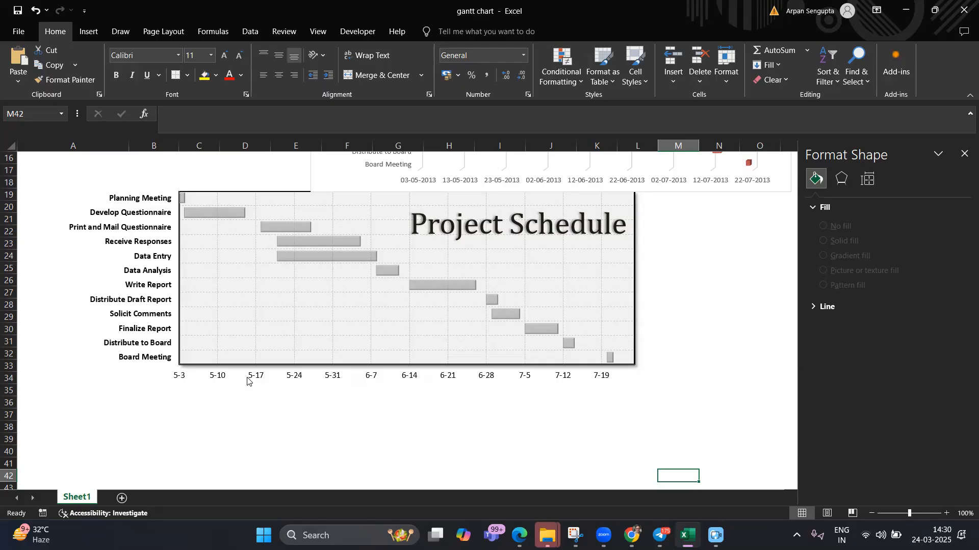
Apply the custom number format dd-mm to the date axis labels of the new chart.
{"action": "left_click", "coordinate": [457, 181]}
{"action": "right_click", "coordinate": [457, 181]}
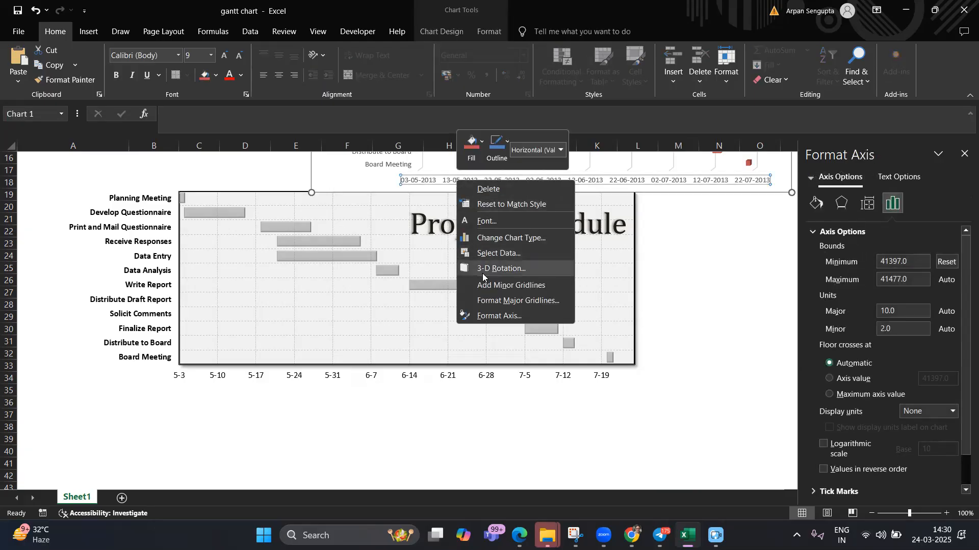
{"action": "left_click", "coordinate": [494, 316]}
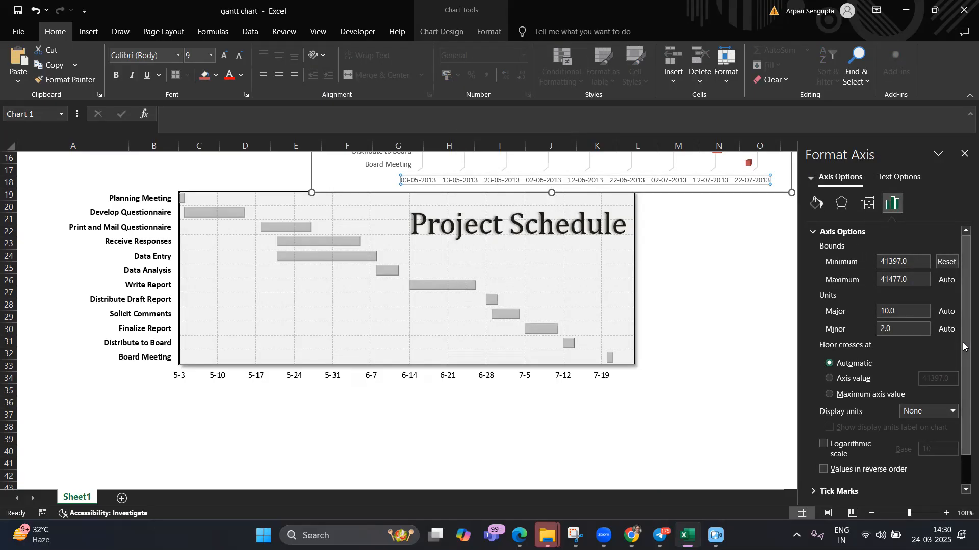
{"action": "scroll", "coordinate": [964, 347], "scroll_direction": "down", "scroll_amount": 2}
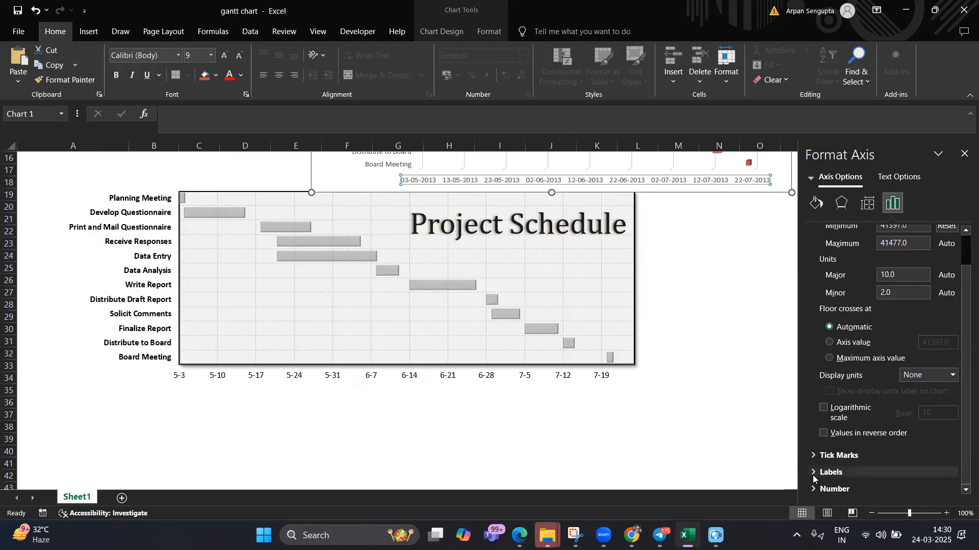
{"action": "left_click", "coordinate": [814, 475]}
{"action": "scroll", "coordinate": [866, 438], "scroll_direction": "down", "scroll_amount": 1}
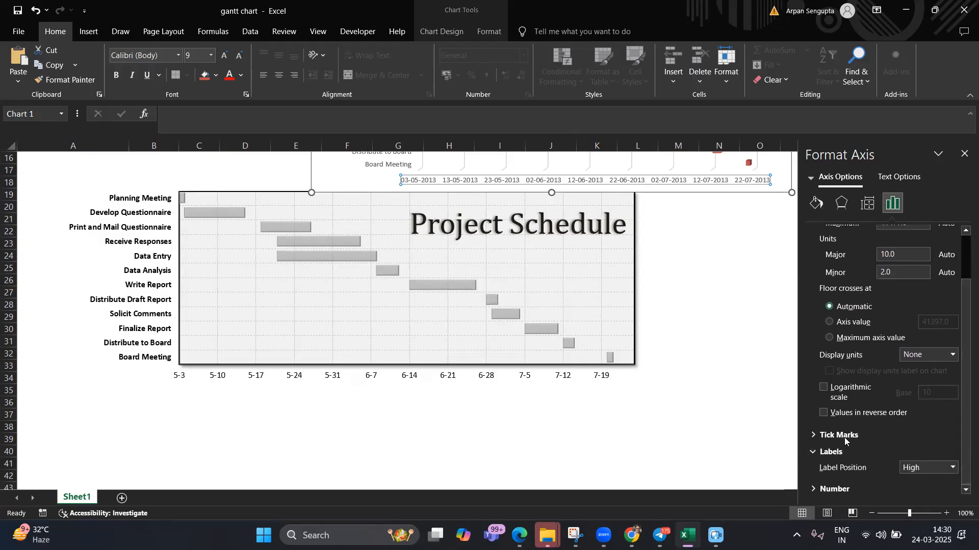
{"action": "left_click", "coordinate": [817, 489]}
{"action": "scroll", "coordinate": [963, 420], "scroll_direction": "down", "scroll_amount": 1}
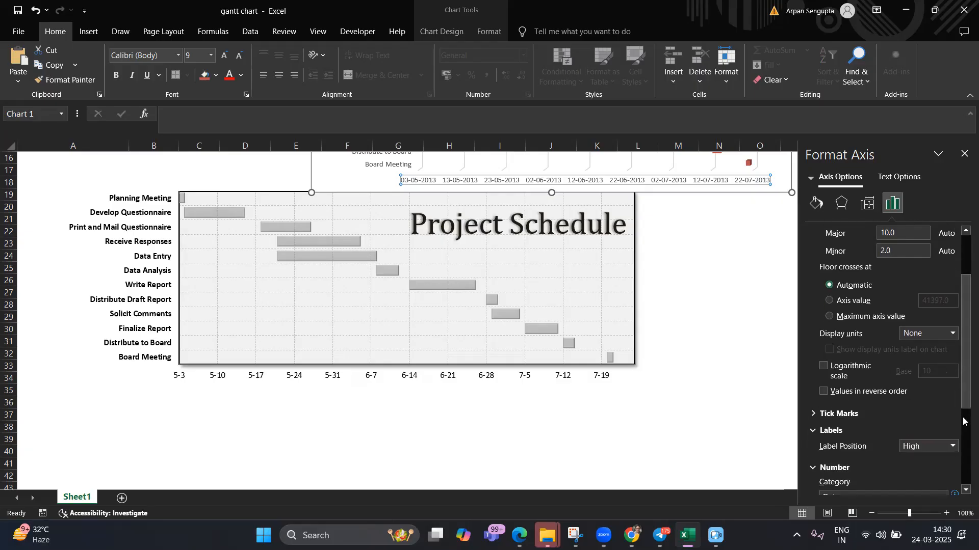
{"action": "scroll", "coordinate": [963, 421], "scroll_direction": "down", "scroll_amount": 5}
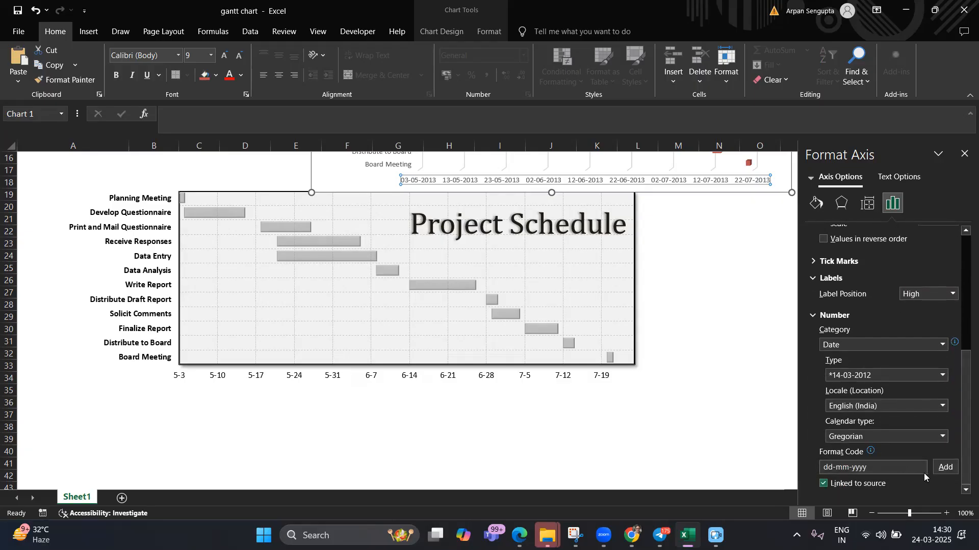
{"action": "left_click", "coordinate": [881, 467]}
{"action": "key", "text": "BackSpace"}
{"action": "key", "text": "BackSpace"}
{"action": "key", "text": "BackSpace"}
{"action": "key", "text": "BackSpace"}
{"action": "key", "text": "BackSpace"}
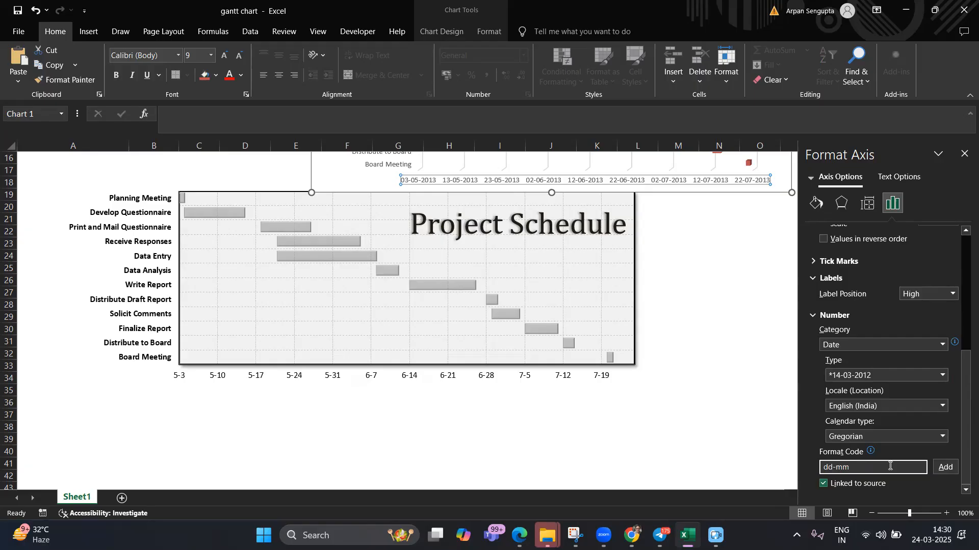
{"action": "left_click", "coordinate": [945, 467]}
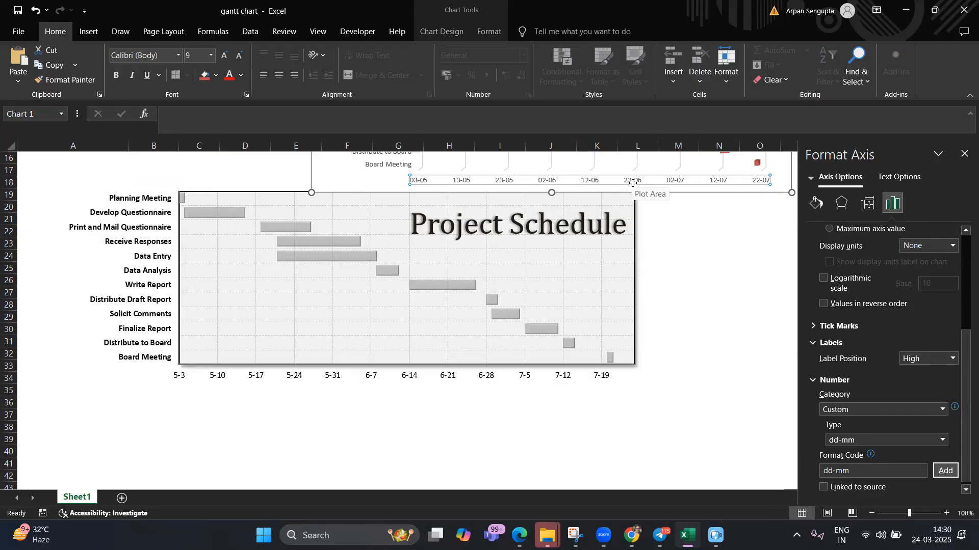
{"action": "left_click_drag", "start_coordinate": [963, 386], "coordinate": [963, 292]}
Check the series overlap and gap width of the grey chart's start date series, and deselect the chart.
{"action": "left_click", "coordinate": [649, 297]}
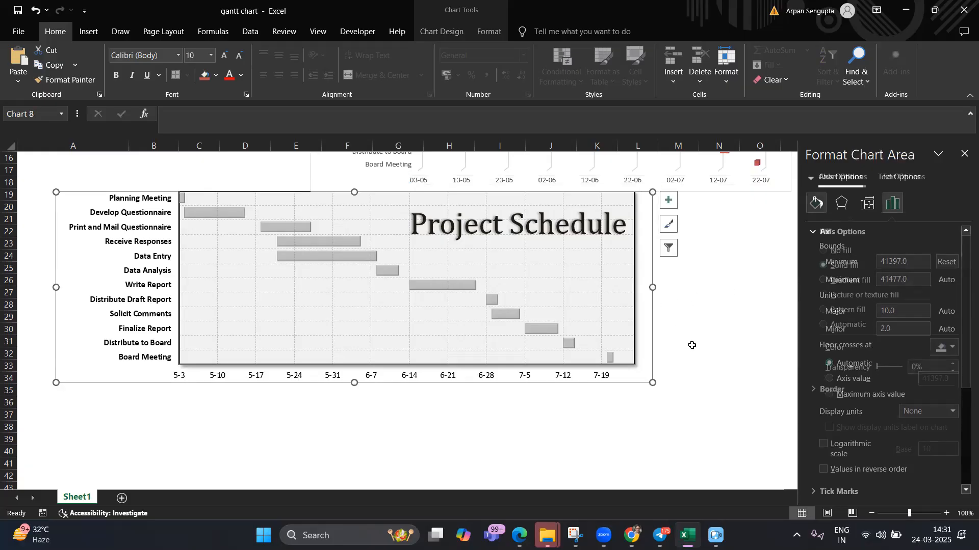
{"action": "left_click", "coordinate": [259, 245]}
{"action": "right_click", "coordinate": [259, 245]}
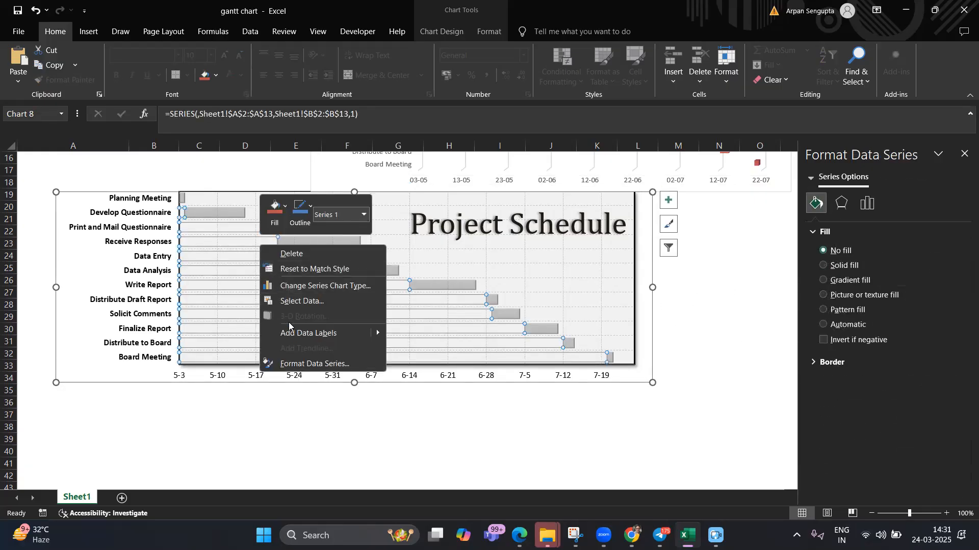
{"action": "left_click", "coordinate": [296, 364]}
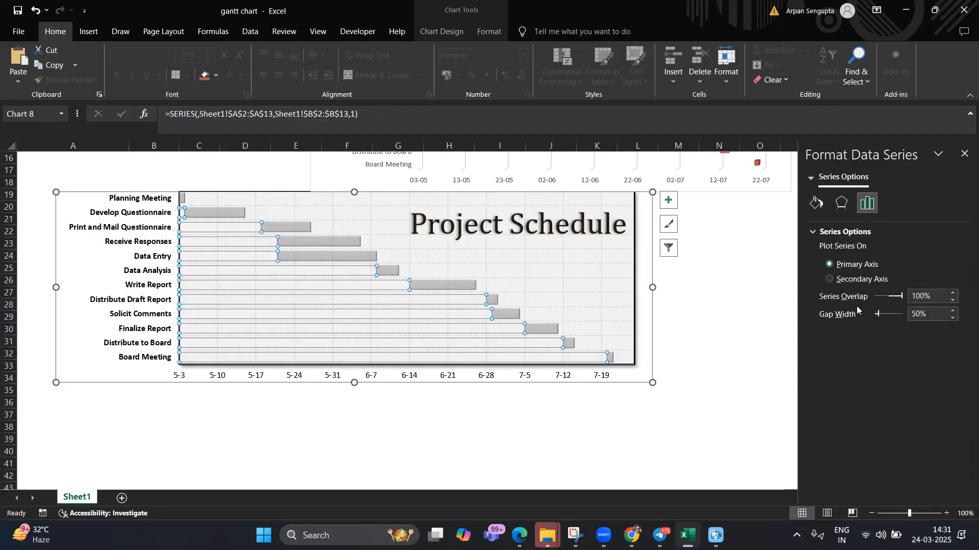
{"action": "left_click", "coordinate": [734, 347]}
Set the new chart's start date series to 100% gap depth and 50% gap width, deselect the chart and close the format pane.
{"action": "key", "text": "Up"}
{"action": "key", "text": "Up"}
{"action": "key", "text": "Up"}
{"action": "key", "text": "Up"}
{"action": "key", "text": "Up"}
{"action": "key", "text": "Up"}
{"action": "key", "text": "Up"}
{"action": "key", "text": "Up"}
{"action": "key", "text": "Up"}
{"action": "key", "text": "Up"}
{"action": "key", "text": "Up"}
{"action": "key", "text": "Up"}
{"action": "key", "text": "Up"}
{"action": "key", "text": "Up"}
{"action": "key", "text": "Up"}
{"action": "key", "text": "Up"}
{"action": "key", "text": "Up"}
{"action": "key", "text": "Up"}
{"action": "key", "text": "Up"}
{"action": "key", "text": "Up"}
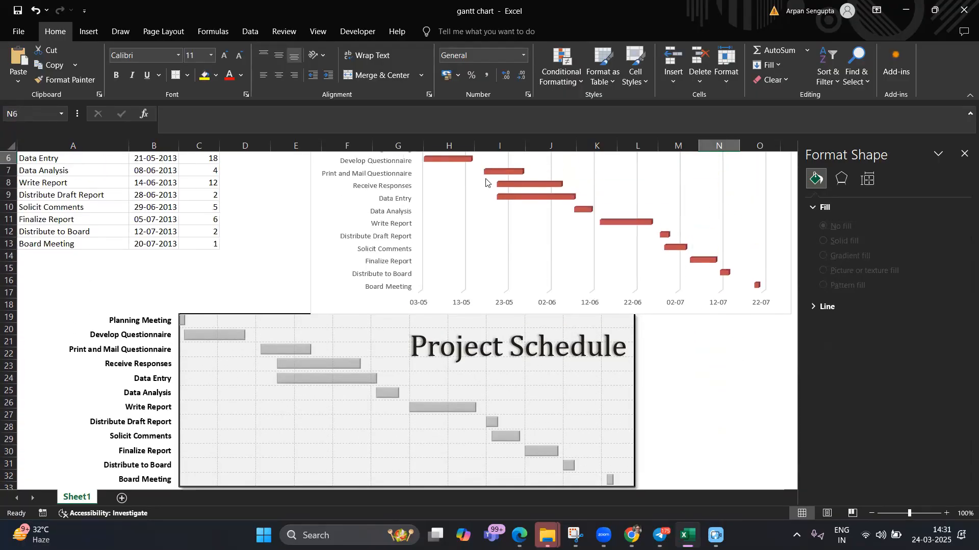
{"action": "left_click", "coordinate": [499, 212]}
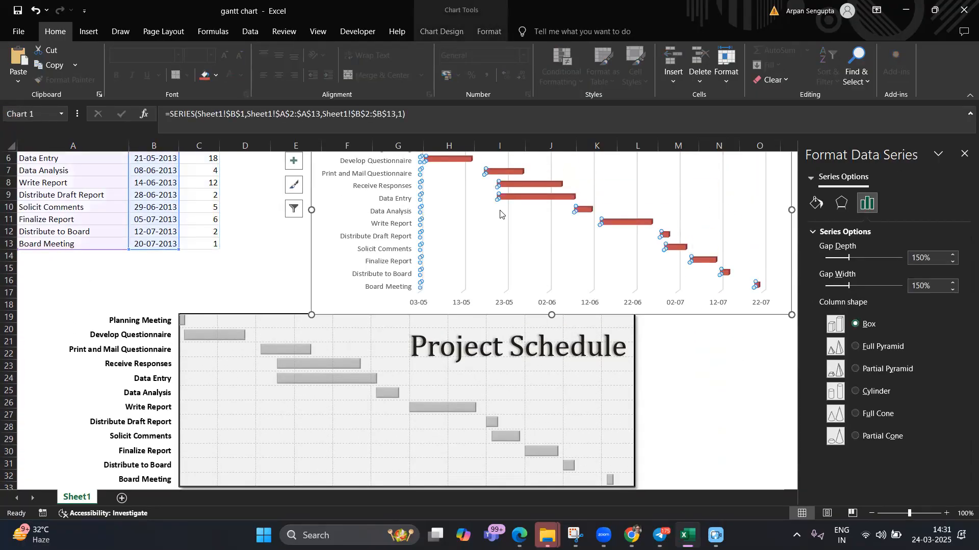
{"action": "right_click", "coordinate": [500, 212]}
{"action": "left_click", "coordinate": [532, 332]}
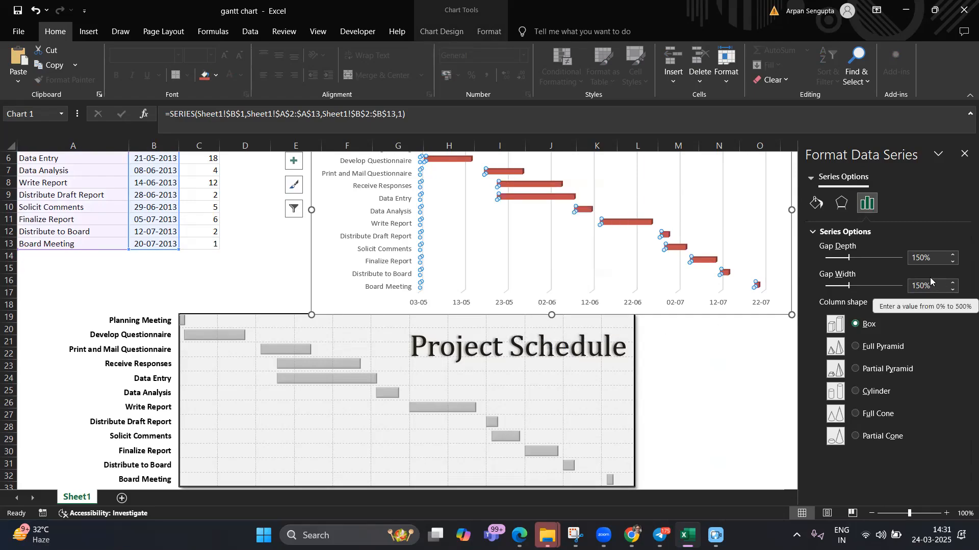
{"action": "left_click", "coordinate": [922, 258]}
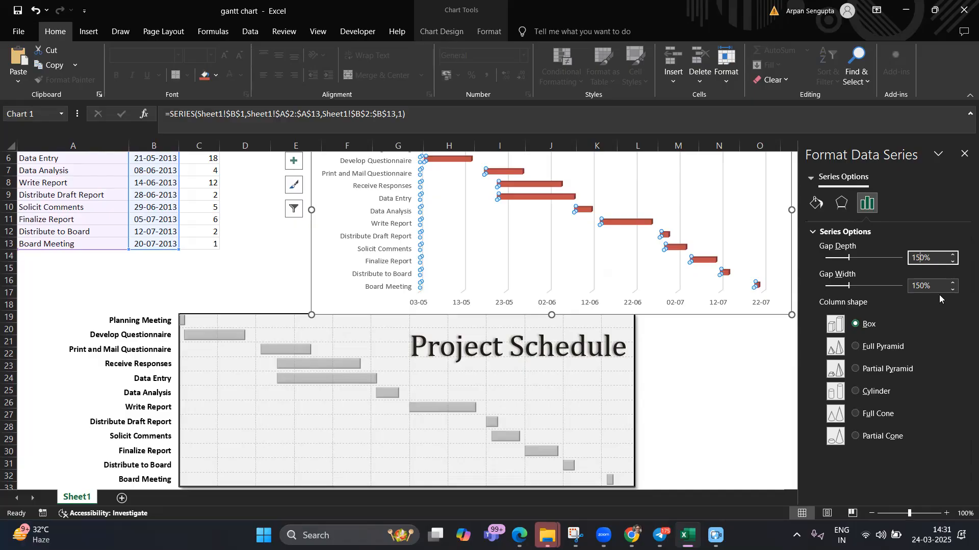
{"action": "key", "text": "BackSpace"}
{"action": "type", "text": "0"}
{"action": "left_click", "coordinate": [916, 286]}
{"action": "key", "text": "BackSpace"}
{"action": "key", "text": "Return"}
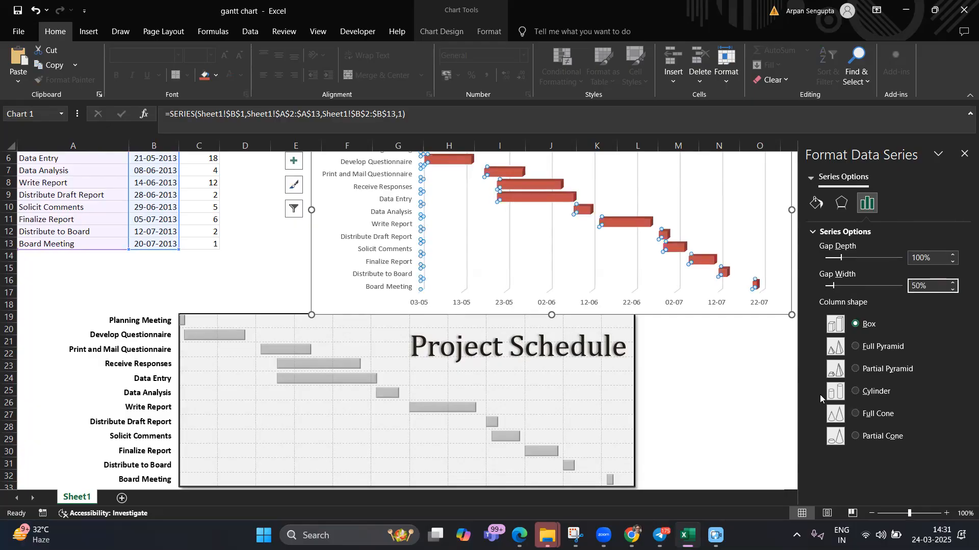
{"action": "left_click", "coordinate": [761, 381]}
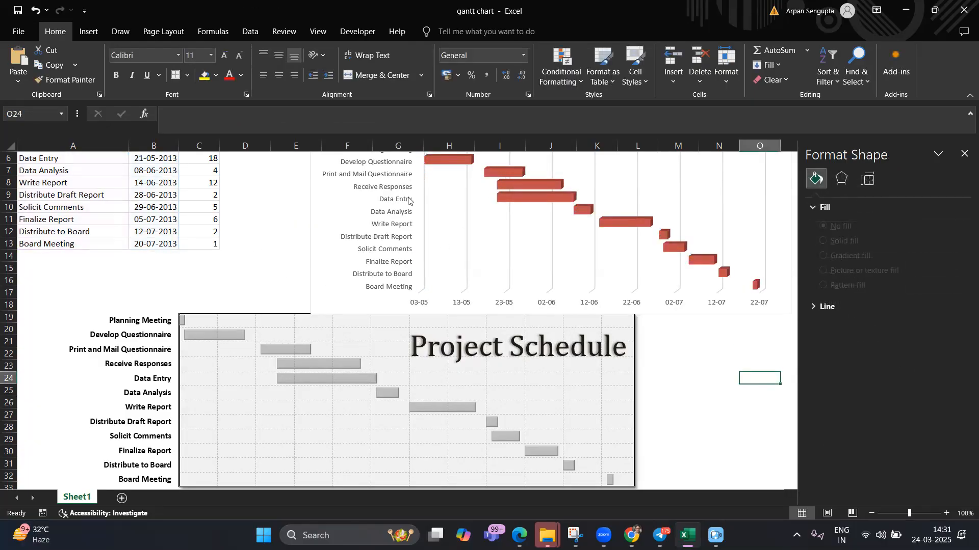
{"action": "left_click", "coordinate": [965, 154]}
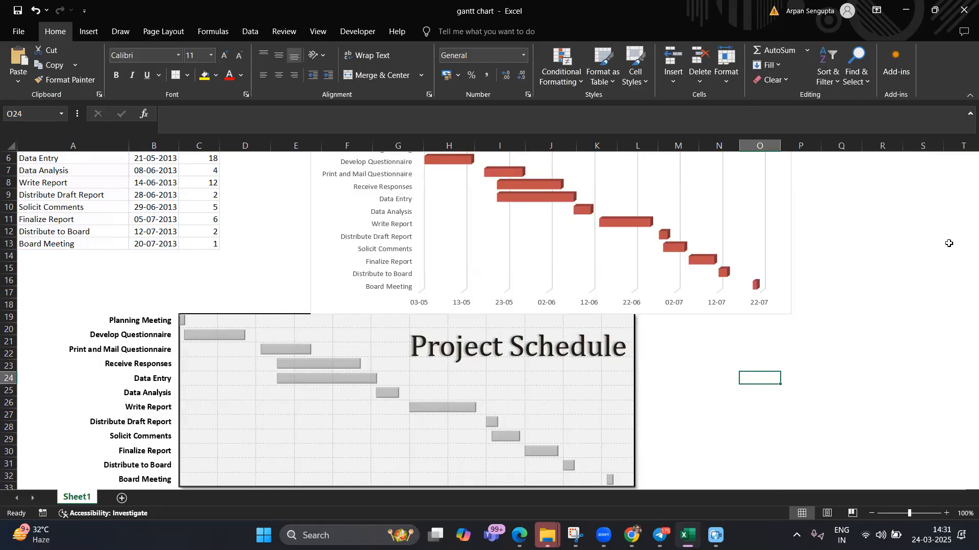
Examine the new Project Schedule chart against the task table and check the start date values of its hidden bars.
{"action": "left_click", "coordinate": [907, 349]}
{"action": "key", "text": "Up"}
{"action": "key", "text": "Up"}
{"action": "key", "text": "Up"}
{"action": "key", "text": "Up"}
{"action": "key", "text": "Up"}
{"action": "key", "text": "Up"}
{"action": "key", "text": "Up"}
{"action": "key", "text": "Up"}
{"action": "key", "text": "Up"}
{"action": "key", "text": "Up"}
{"action": "key", "text": "Up"}
{"action": "key", "text": "Up"}
{"action": "key", "text": "Up"}
{"action": "key", "text": "Up"}
{"action": "key", "text": "Up"}
{"action": "key", "text": "Up"}
{"action": "key", "text": "Up"}
{"action": "key", "text": "Up"}
{"action": "key", "text": "Up"}
{"action": "key", "text": "Up"}
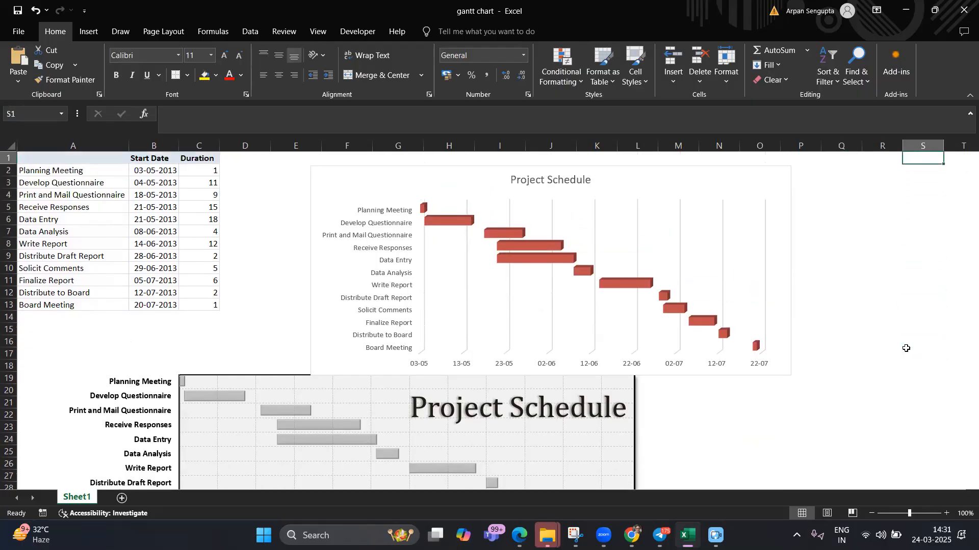
{"action": "key", "text": "Down"}
{"action": "key", "text": "Down"}
{"action": "key", "text": "Down"}
{"action": "key", "text": "Down"}
{"action": "key", "text": "Down"}
{"action": "key", "text": "Down"}
{"action": "key", "text": "Down"}
{"action": "key", "text": "Down"}
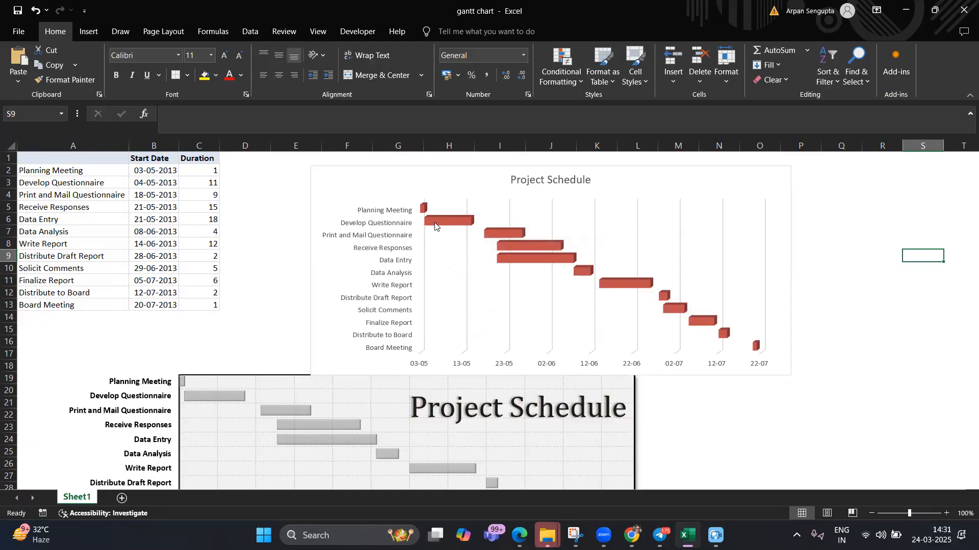
{"action": "mouse_move", "coordinate": [615, 324]}
{"action": "mouse_move", "coordinate": [537, 255]}
{"action": "mouse_move", "coordinate": [536, 313]}
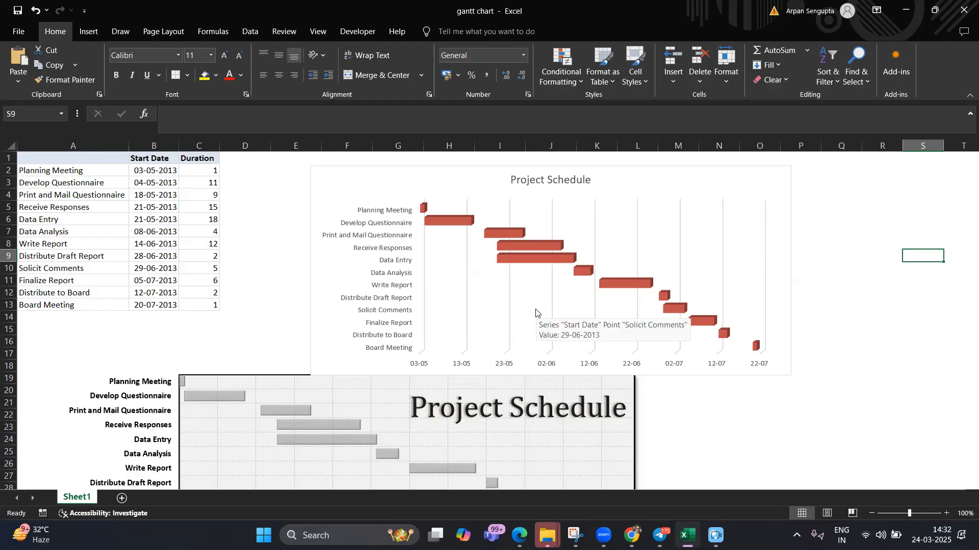
Check the line options of the new chart's major gridlines, deselect the chart and close the format pane.
{"action": "left_click", "coordinate": [764, 259]}
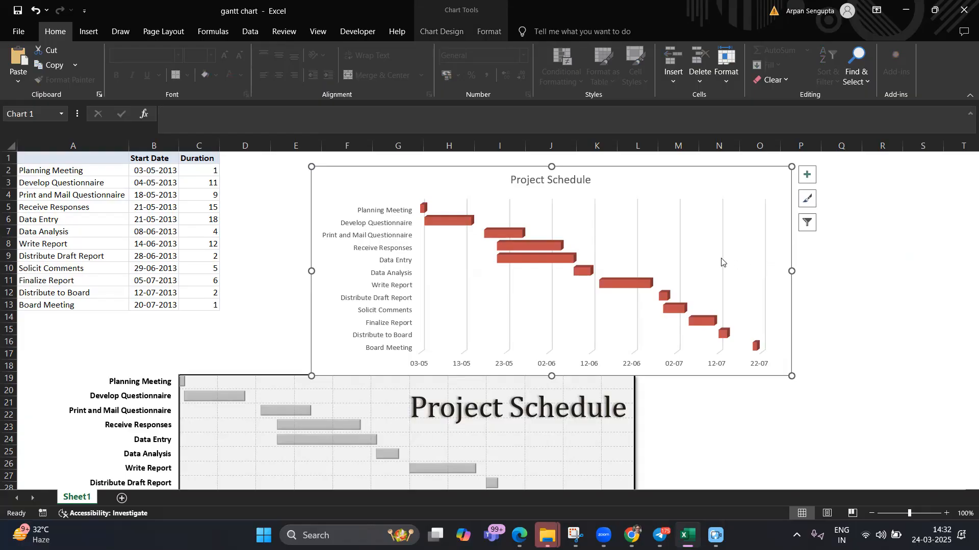
{"action": "left_click", "coordinate": [422, 351]}
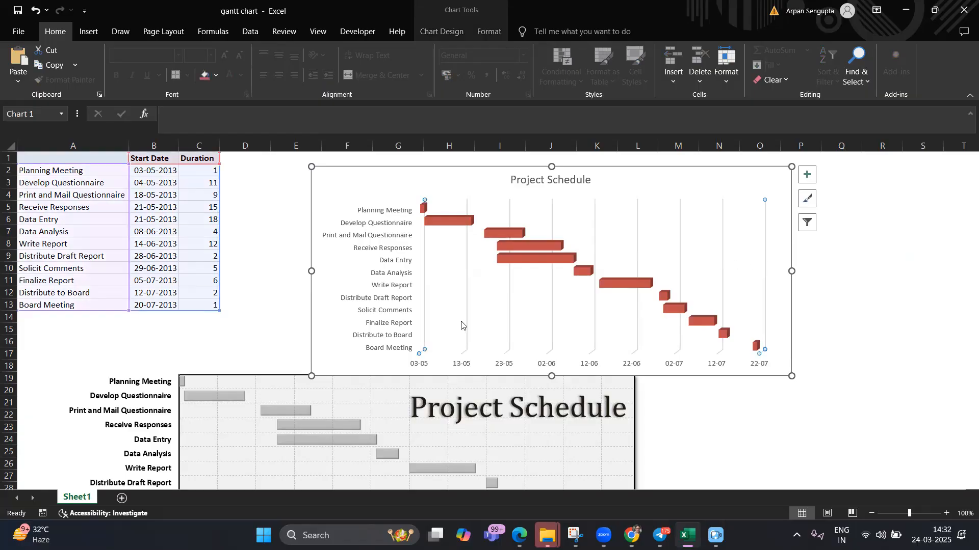
{"action": "left_click", "coordinate": [512, 323]}
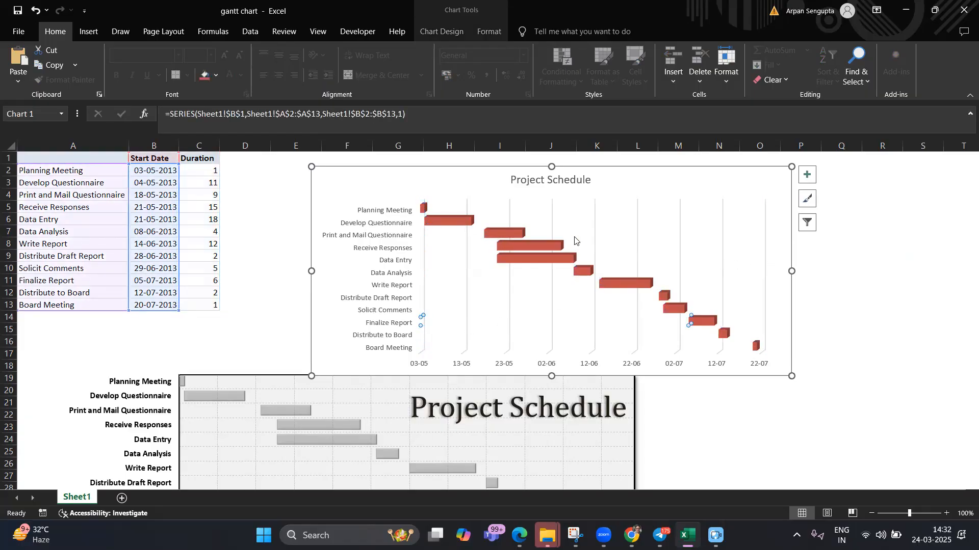
{"action": "double_click", "coordinate": [596, 218]}
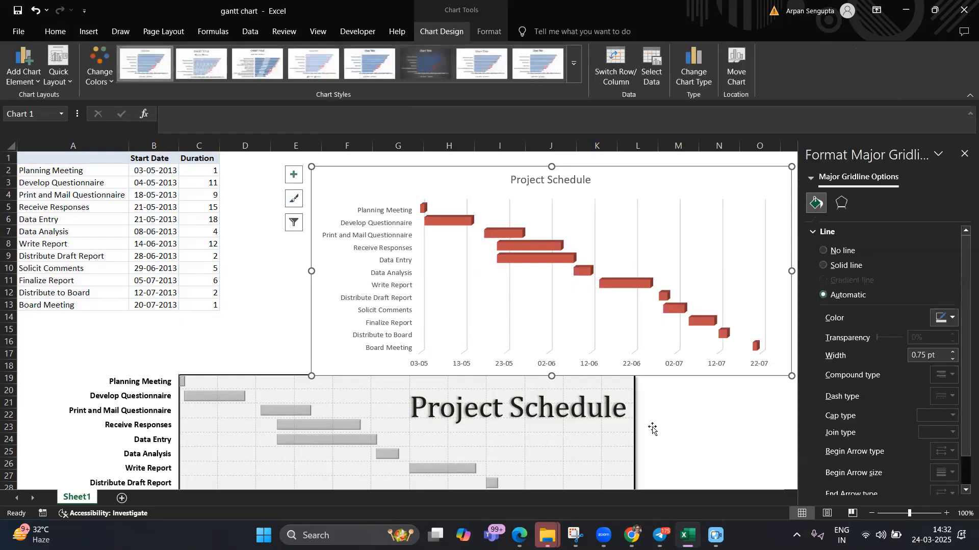
{"action": "left_click", "coordinate": [662, 432]}
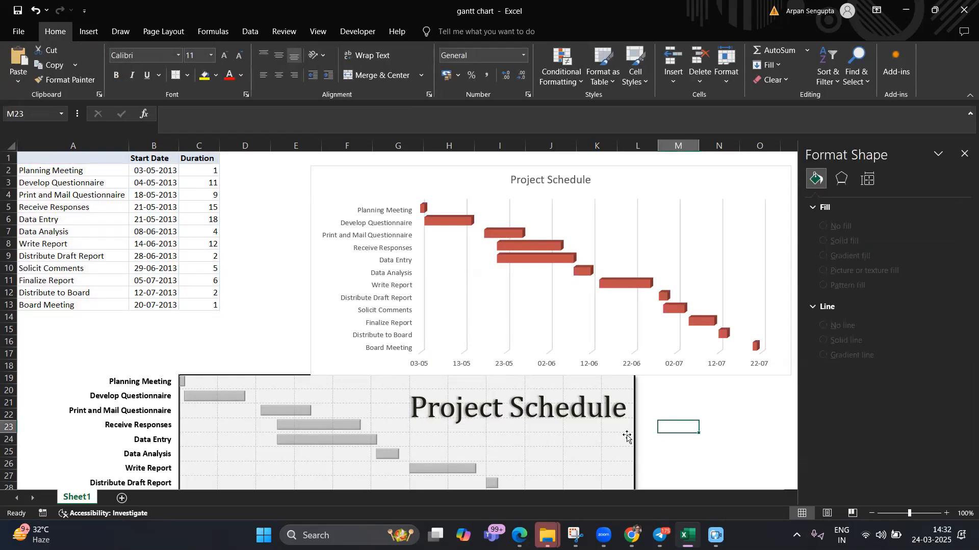
{"action": "left_click", "coordinate": [697, 452]}
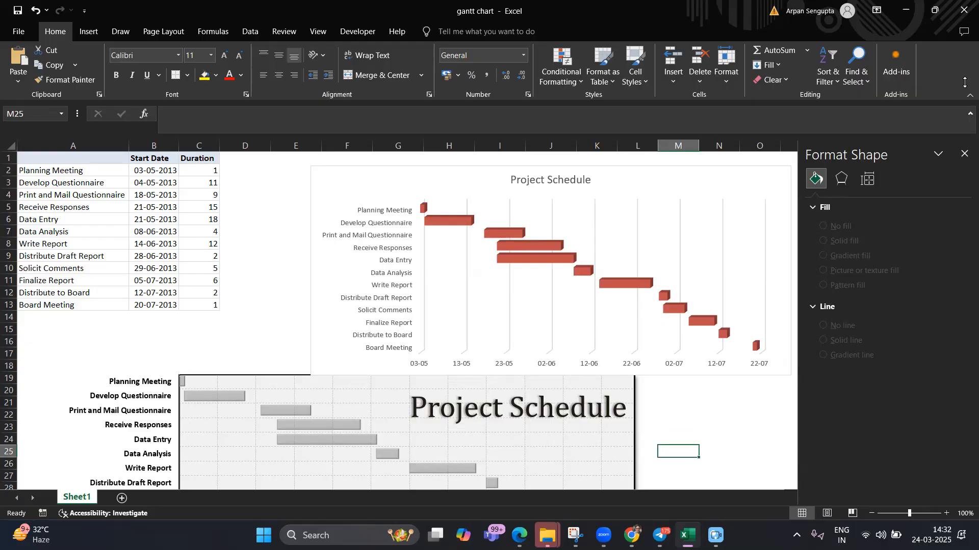
{"action": "left_click", "coordinate": [964, 153]}
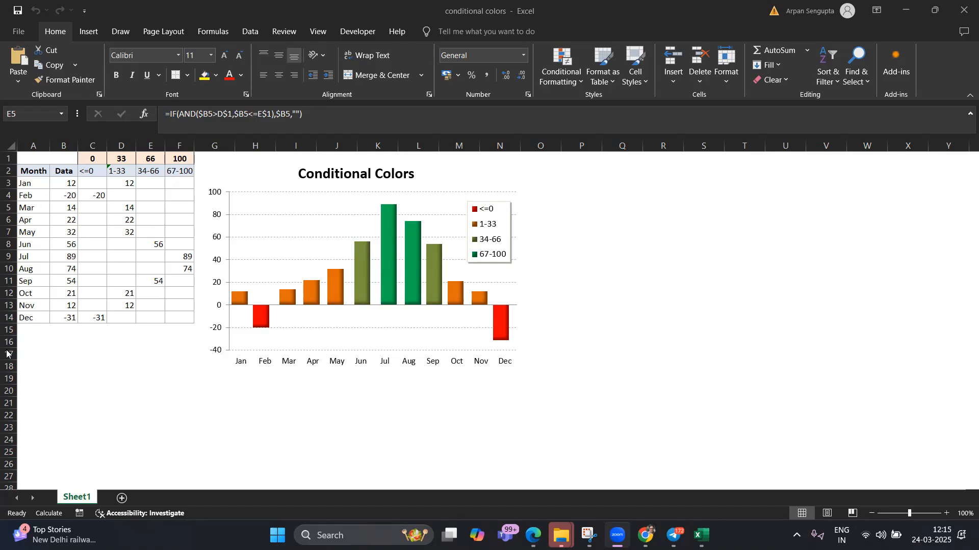
Examine the monthly data values, the band headings in row 2 and the threshold limits in C1:F1.
{"action": "left_click", "coordinate": [59, 183]}
{"action": "left_click", "coordinate": [59, 183]}
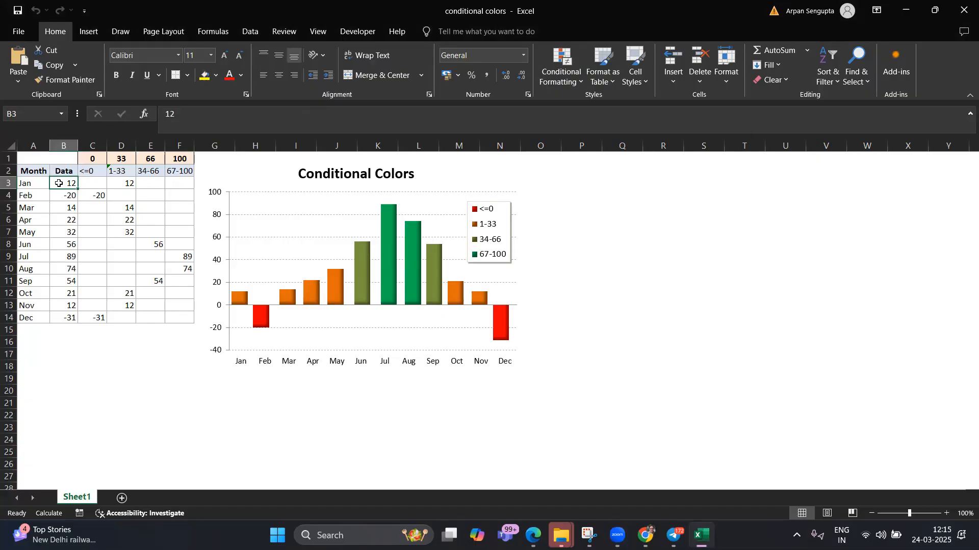
{"action": "left_click", "coordinate": [92, 172]}
{"action": "left_click", "coordinate": [118, 173]}
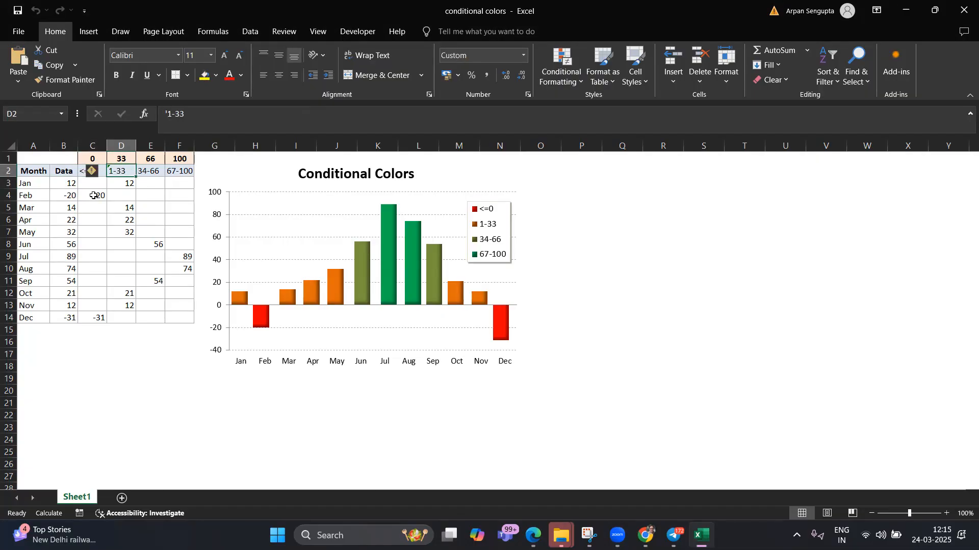
{"action": "left_click", "coordinate": [93, 196]}
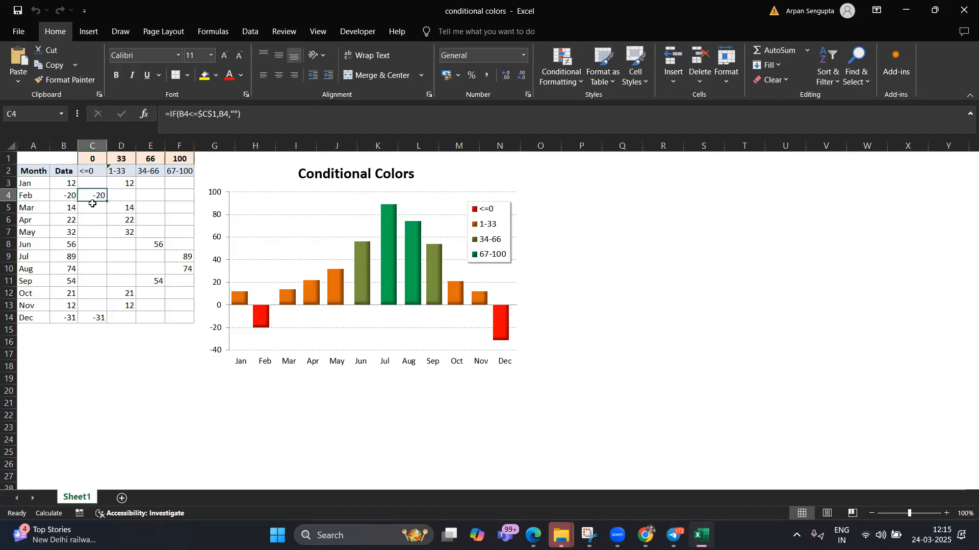
{"action": "left_click", "coordinate": [102, 161]}
{"action": "left_click_drag", "start_coordinate": [101, 161], "coordinate": [181, 159]}
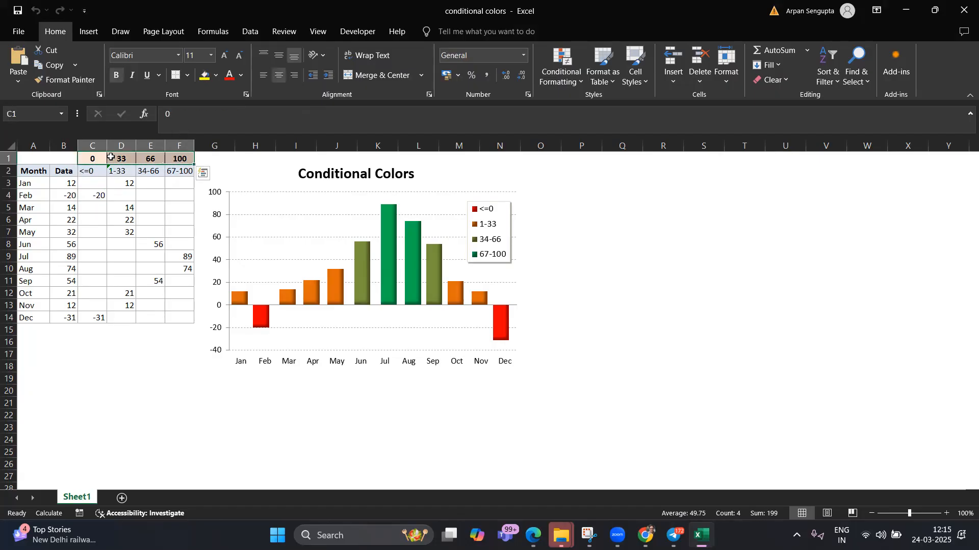
Examine the IF formulas in the <=0 column, comparing them with the January and February data values.
{"action": "left_click", "coordinate": [96, 195]}
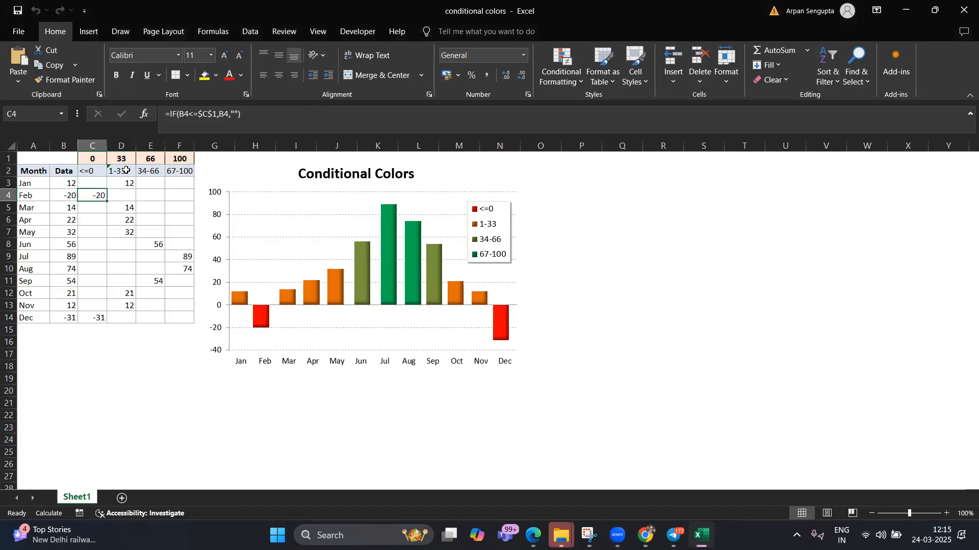
{"action": "left_click", "coordinate": [96, 183]}
{"action": "left_click", "coordinate": [94, 220]}
{"action": "left_click", "coordinate": [89, 234]}
{"action": "left_click", "coordinate": [85, 269]}
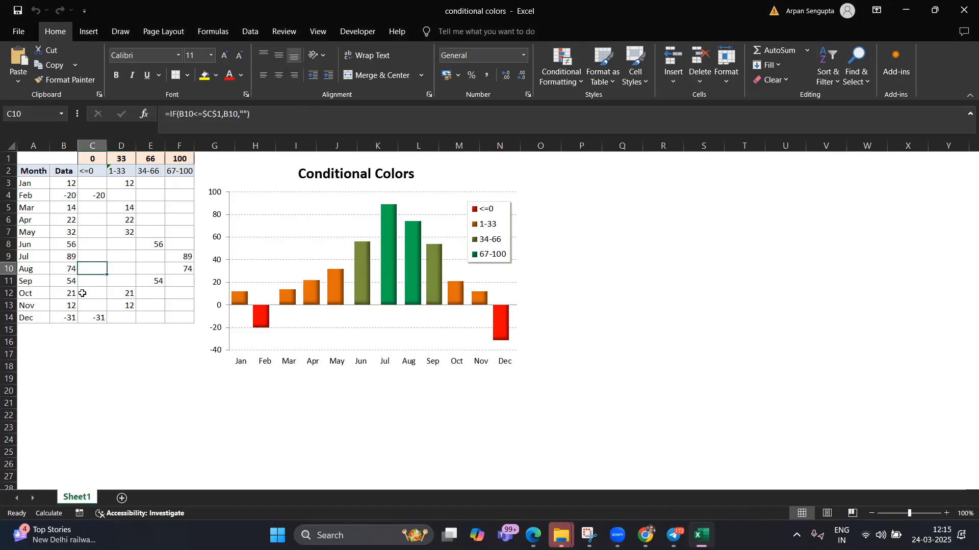
{"action": "left_click", "coordinate": [97, 191]}
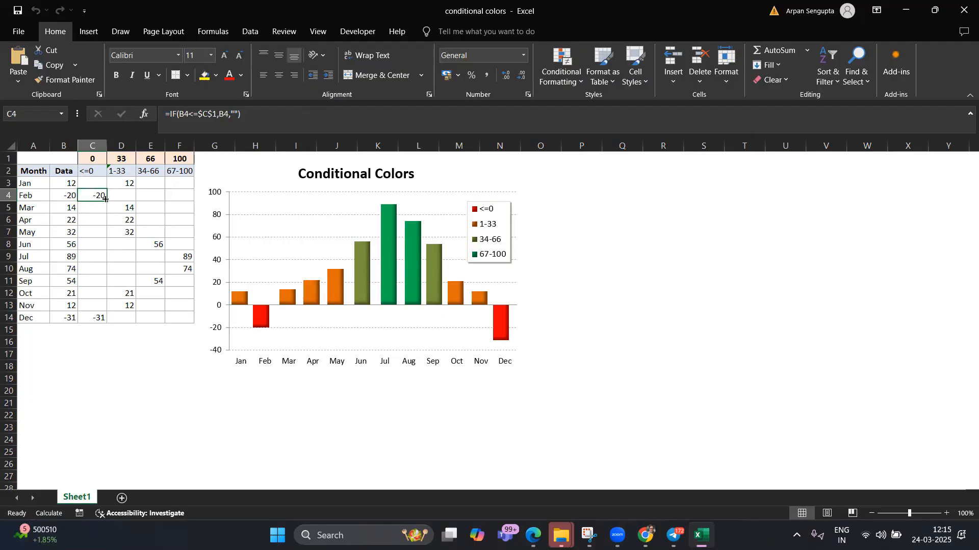
{"action": "left_click", "coordinate": [69, 182]}
{"action": "left_click", "coordinate": [73, 195]}
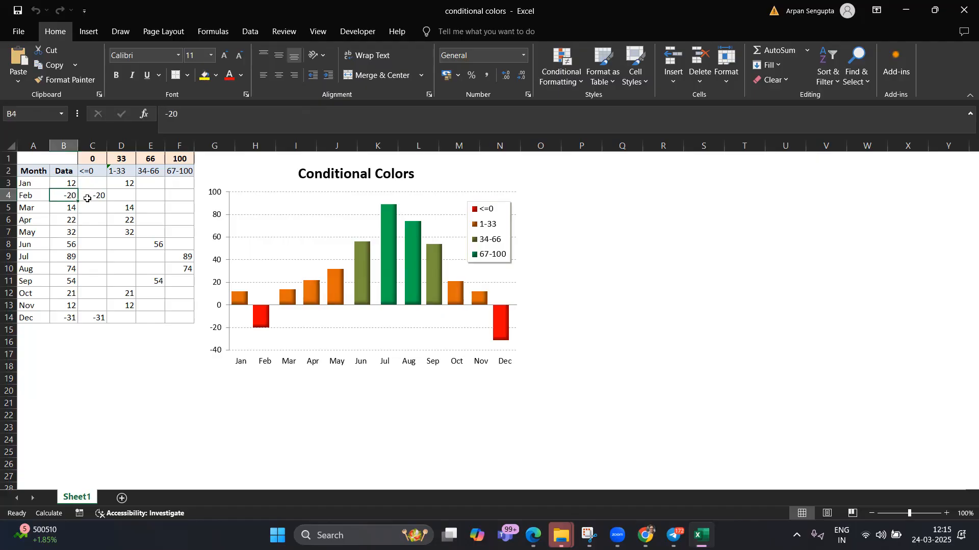
{"action": "left_click", "coordinate": [92, 197]}
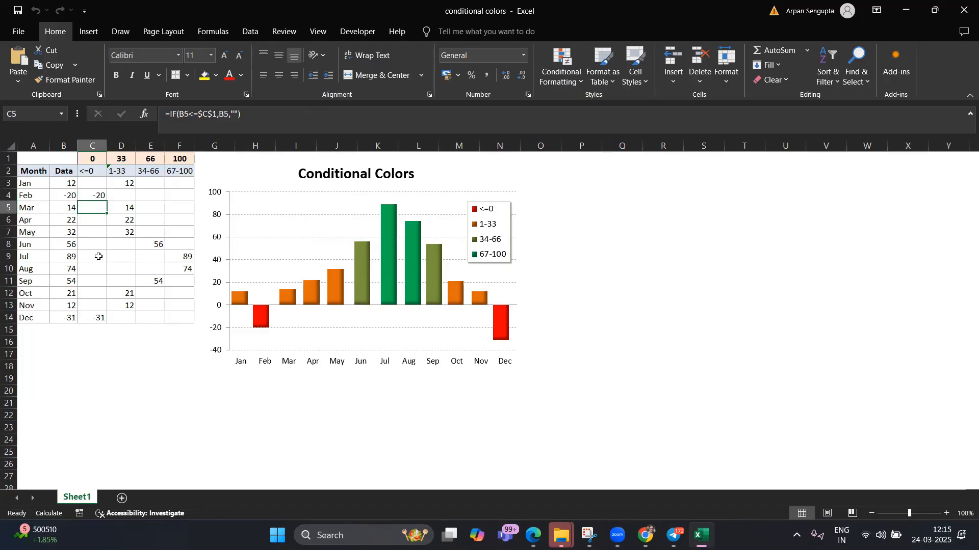
Examine the IF/AND formulas in the 1-33, 34-66 and 67-100 columns.
{"action": "left_click", "coordinate": [131, 184]}
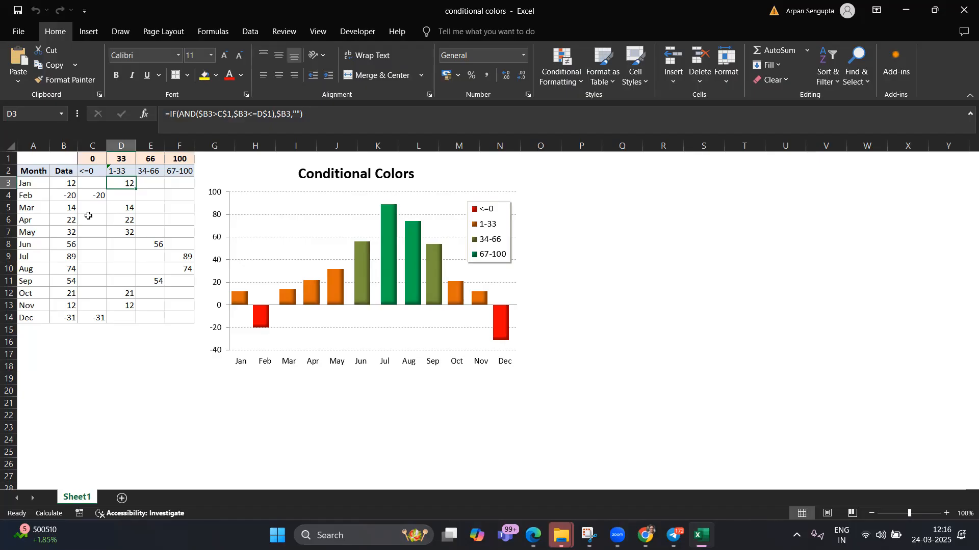
{"action": "left_click", "coordinate": [151, 184]}
{"action": "left_click", "coordinate": [147, 244]}
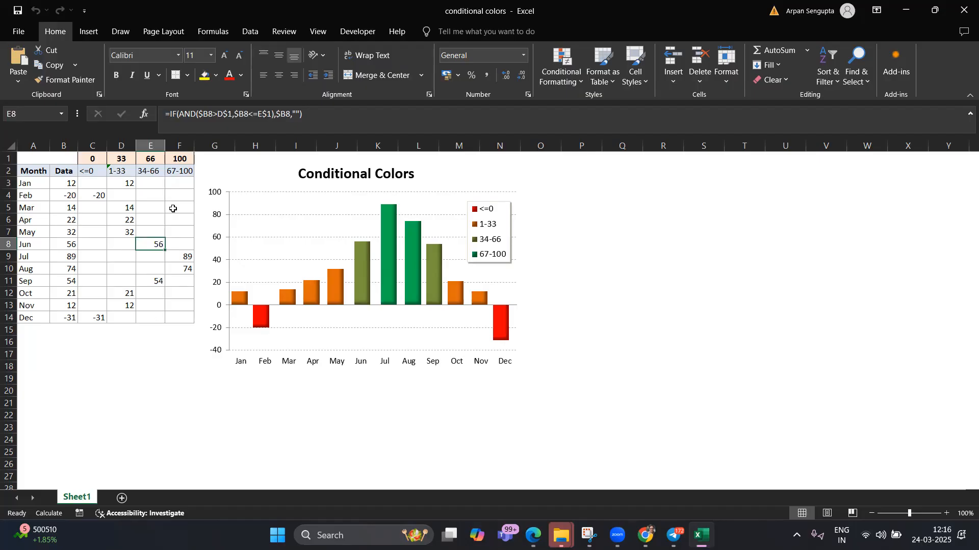
{"action": "left_click", "coordinate": [125, 186]}
{"action": "left_click", "coordinate": [83, 182]}
{"action": "left_click", "coordinate": [133, 188]}
{"action": "left_click", "coordinate": [150, 174]}
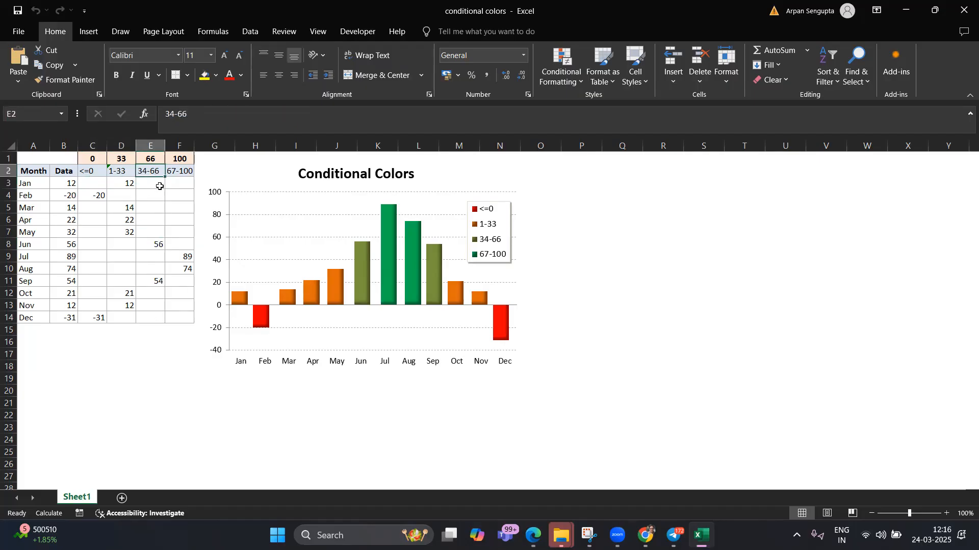
{"action": "left_click", "coordinate": [157, 186]}
{"action": "left_click", "coordinate": [179, 184]}
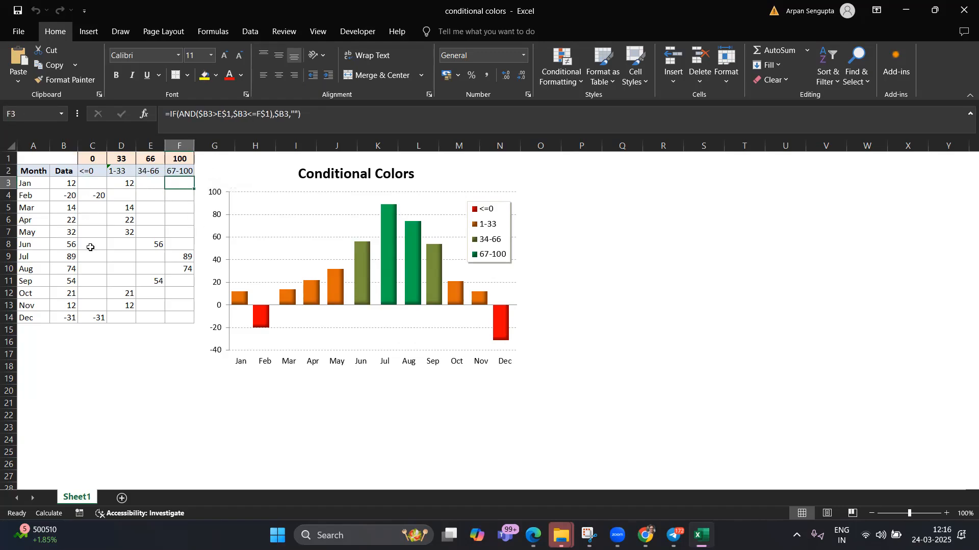
Compare the data values in B3:B14 with the banded helper values in C3:F14, and clear the selection.
{"action": "left_click", "coordinate": [69, 184]}
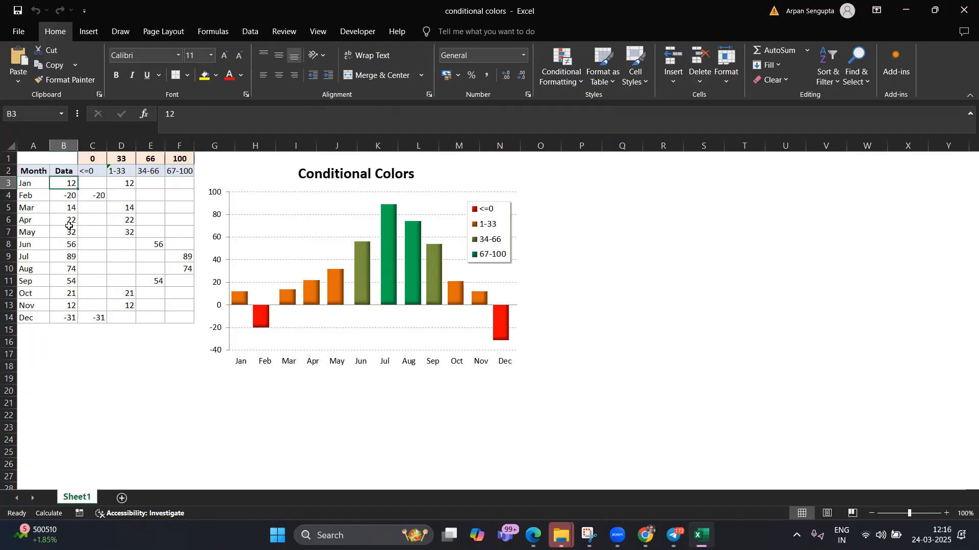
{"action": "left_click_drag", "start_coordinate": [68, 184], "coordinate": [66, 319]}
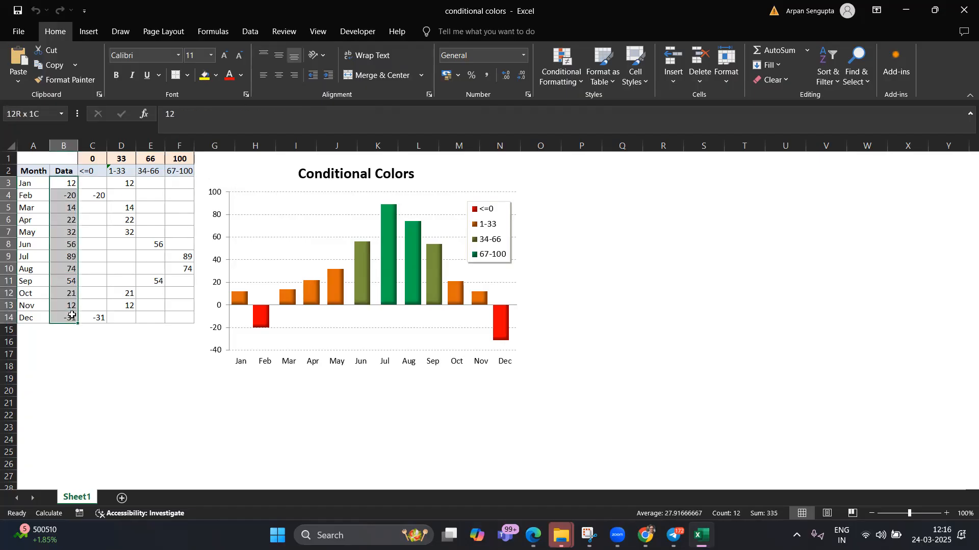
{"action": "left_click_drag", "start_coordinate": [94, 184], "coordinate": [180, 318]}
{"action": "left_click", "coordinate": [132, 376]}
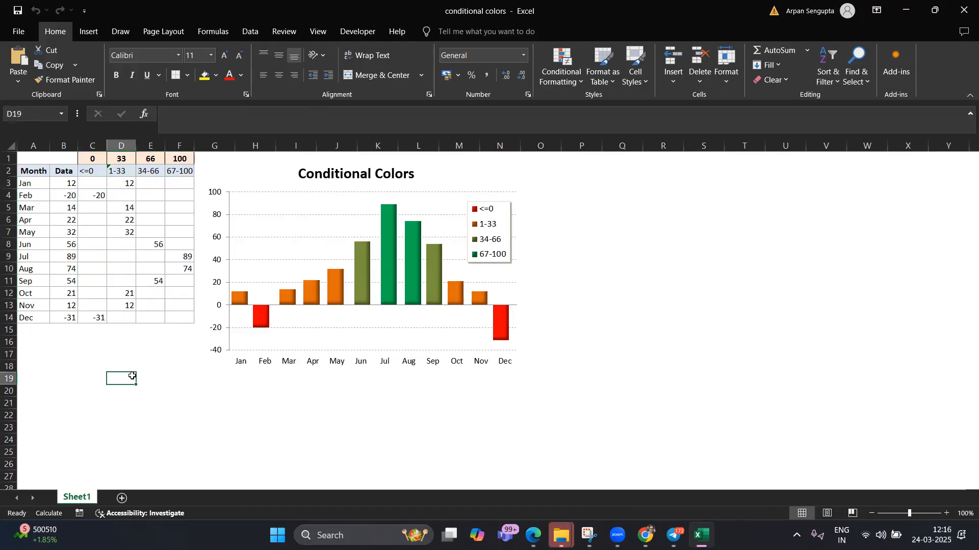
Check the source data range of the Conditional Colors chart and close the dialog without changes.
{"action": "right_click", "coordinate": [377, 265]}
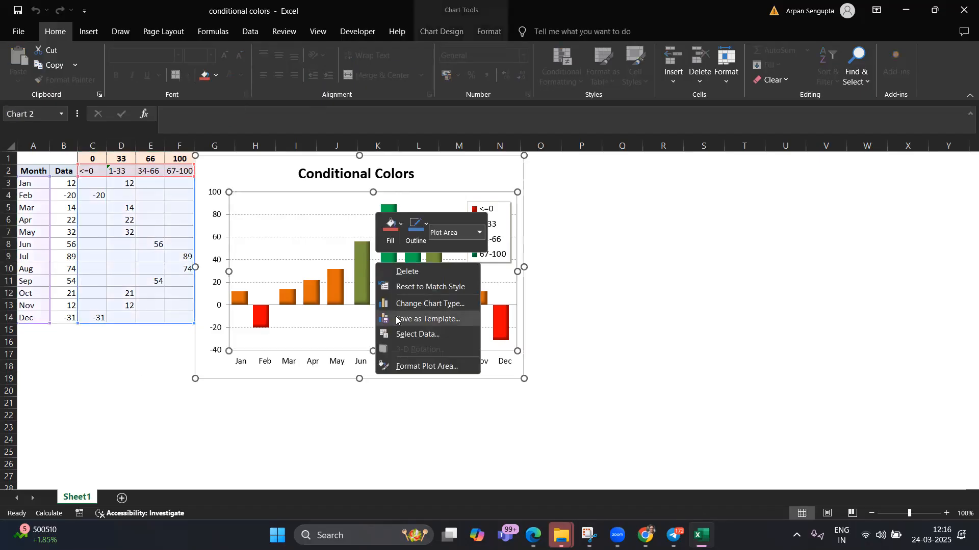
{"action": "left_click", "coordinate": [409, 334]}
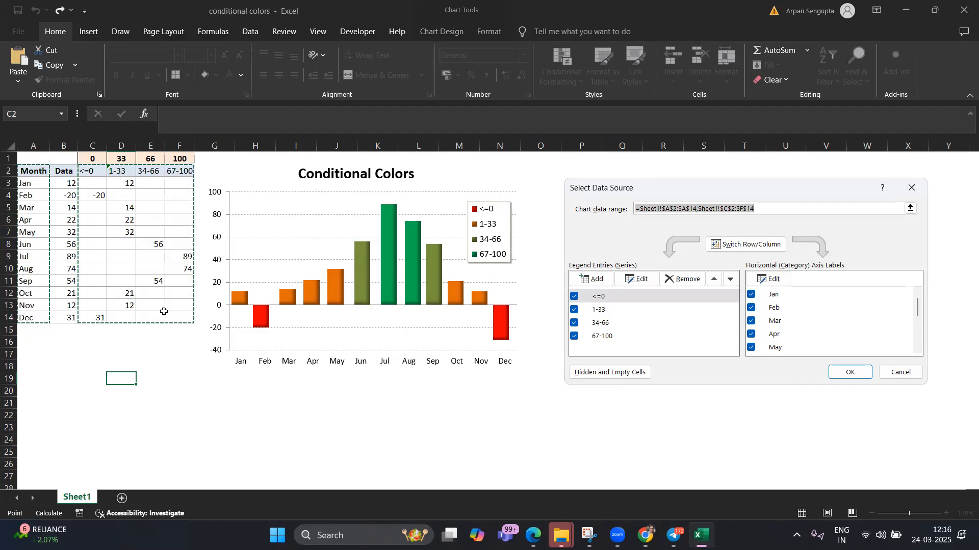
{"action": "key", "text": "Escape"}
{"action": "left_click", "coordinate": [112, 424]}
Select A2:A14 together with C2:F14, and compare that selection with the range in the chart's data source dialog.
{"action": "left_click_drag", "start_coordinate": [36, 171], "coordinate": [40, 315]}
{"action": "left_click_drag", "start_coordinate": [92, 174], "coordinate": [190, 317]}
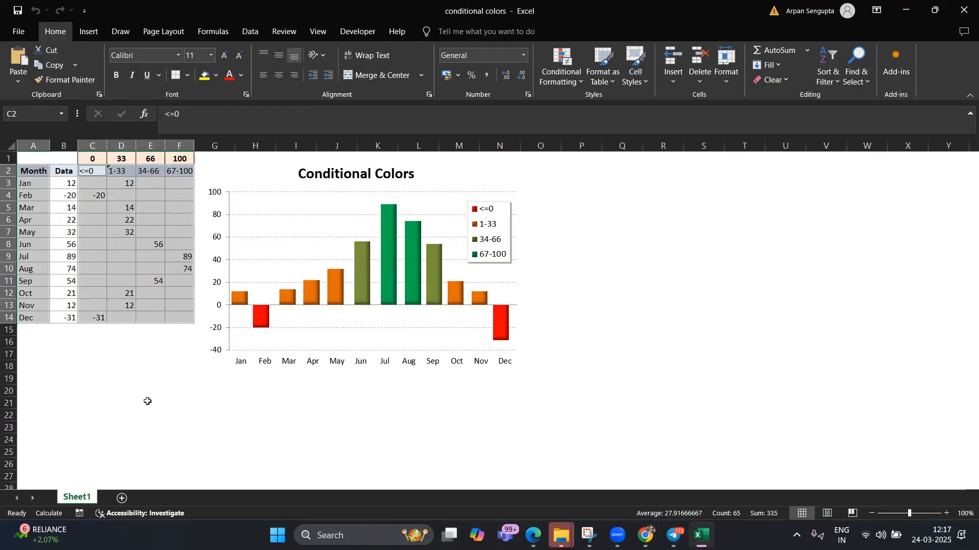
{"action": "left_click", "coordinate": [121, 398]}
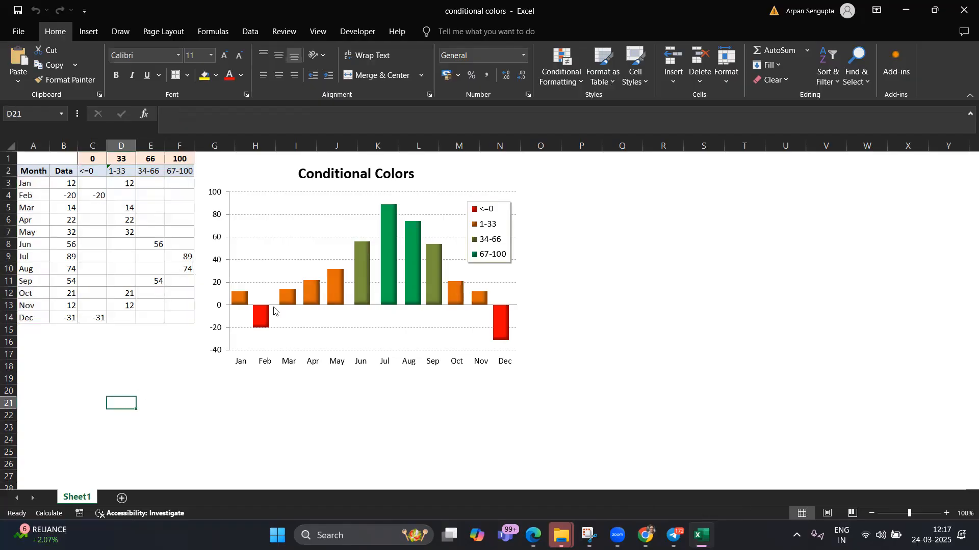
{"action": "right_click", "coordinate": [412, 272]}
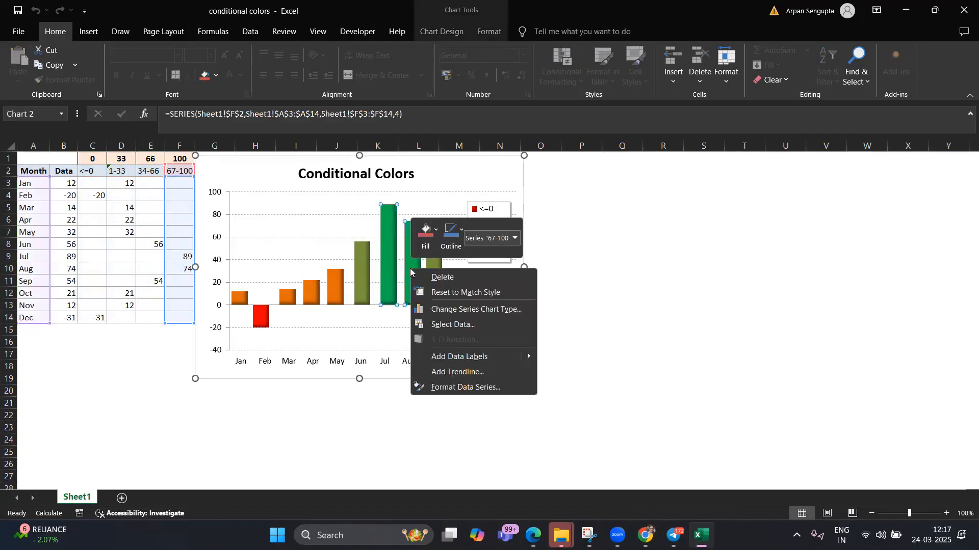
{"action": "left_click", "coordinate": [453, 325]}
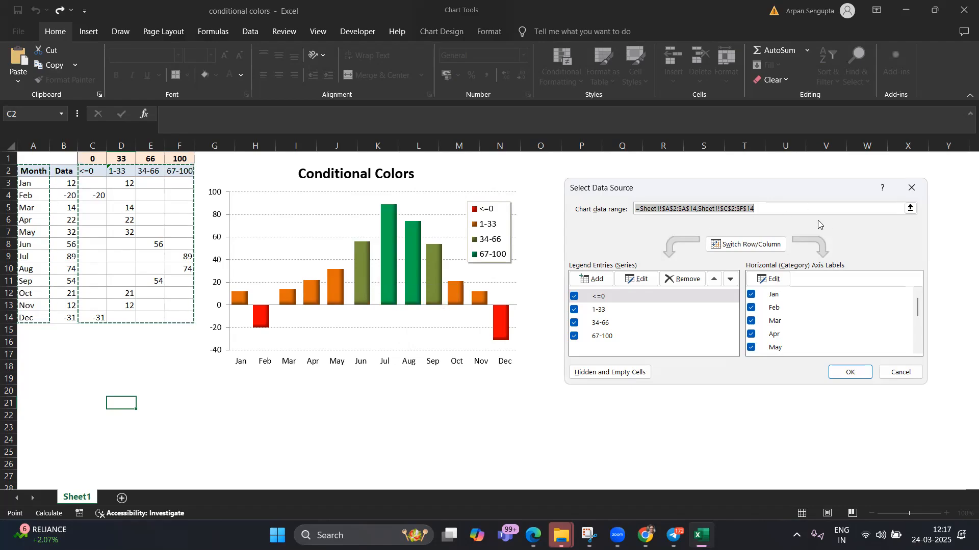
{"action": "left_click", "coordinate": [912, 188]}
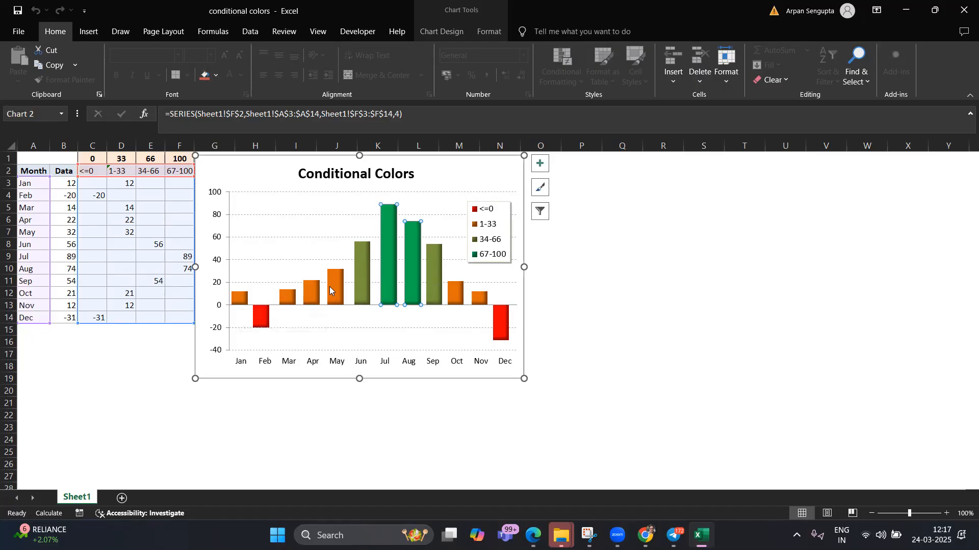
Examine the chart's colored column series and the legend entries for the <=0, 1-33, 34-66 and 67-100 bands.
{"action": "mouse_move", "coordinate": [333, 289]}
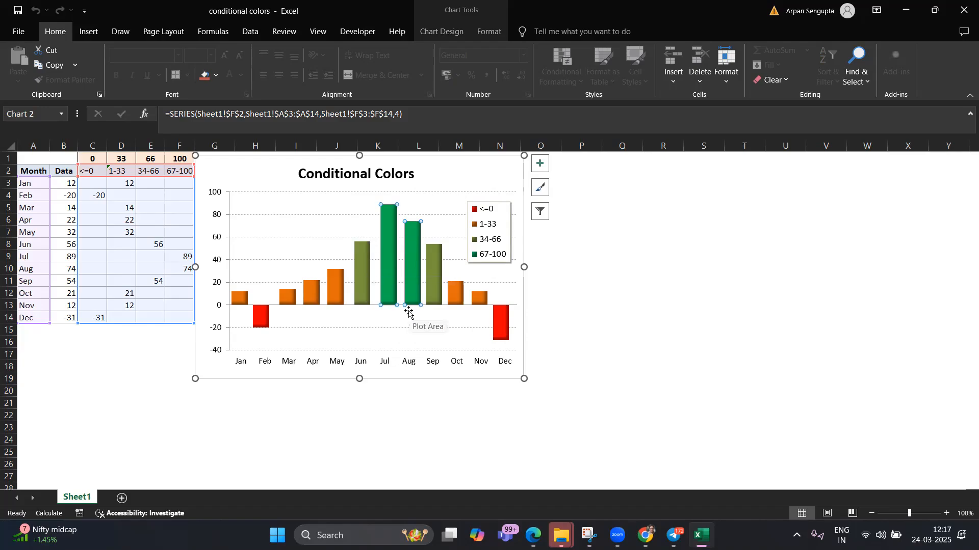
{"action": "left_click", "coordinate": [416, 265]}
{"action": "left_click", "coordinate": [429, 267]}
{"action": "left_click", "coordinate": [448, 288]}
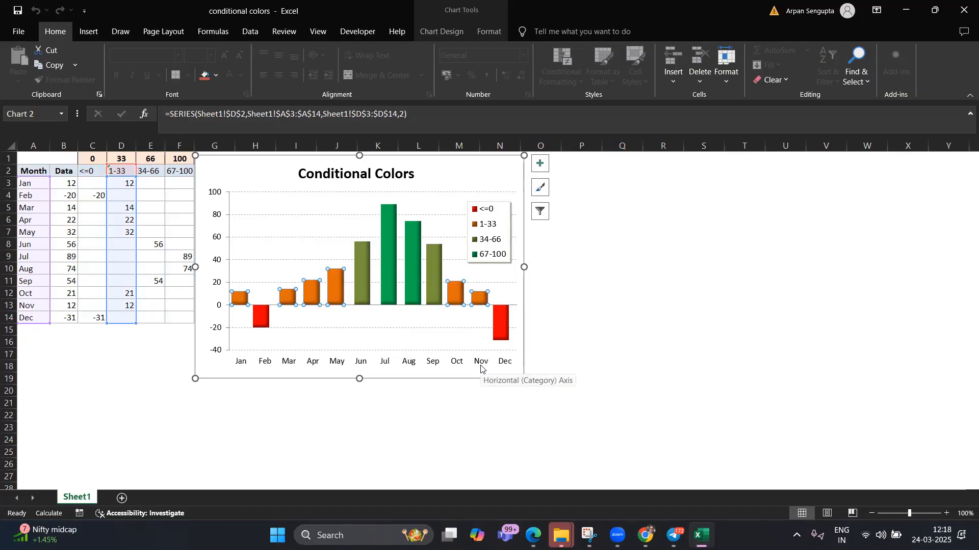
{"action": "left_click", "coordinate": [487, 226]}
{"action": "left_click", "coordinate": [501, 238]}
{"action": "left_click", "coordinate": [496, 225]}
{"action": "left_click", "coordinate": [491, 223]}
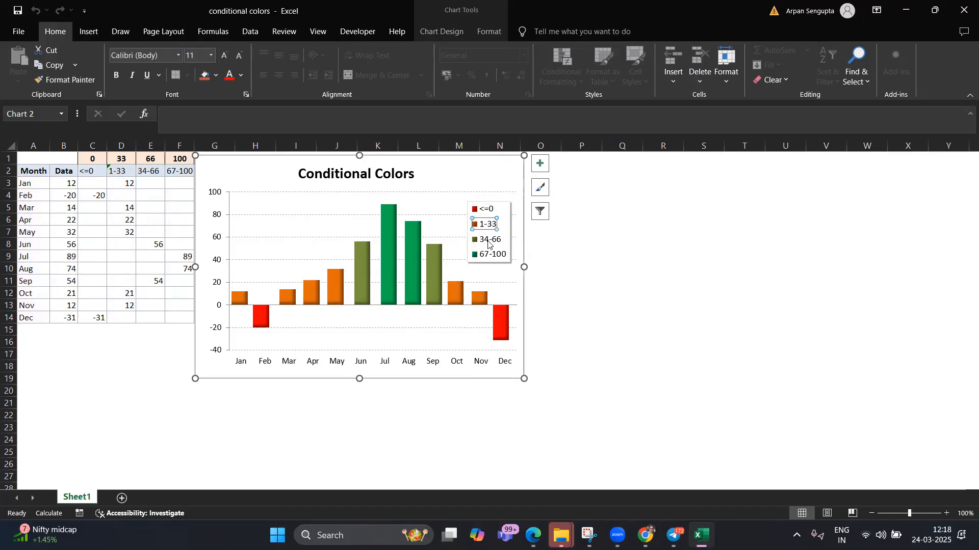
{"action": "left_click", "coordinate": [487, 211]}
{"action": "left_click", "coordinate": [488, 258]}
{"action": "mouse_move", "coordinate": [445, 260]}
Review the legend entries and category labels in the chart's data source, and close the dialog unchanged.
{"action": "right_click", "coordinate": [387, 289]}
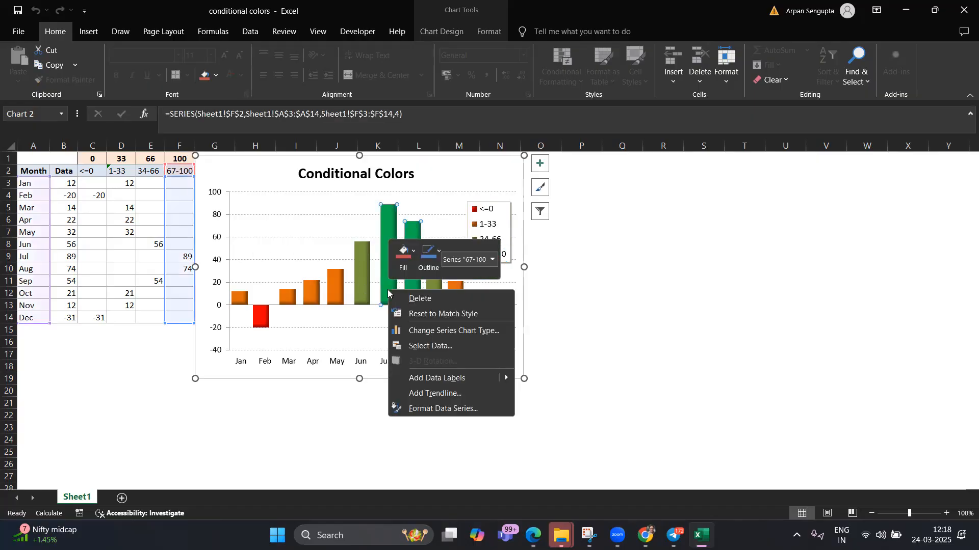
{"action": "left_click", "coordinate": [445, 347]}
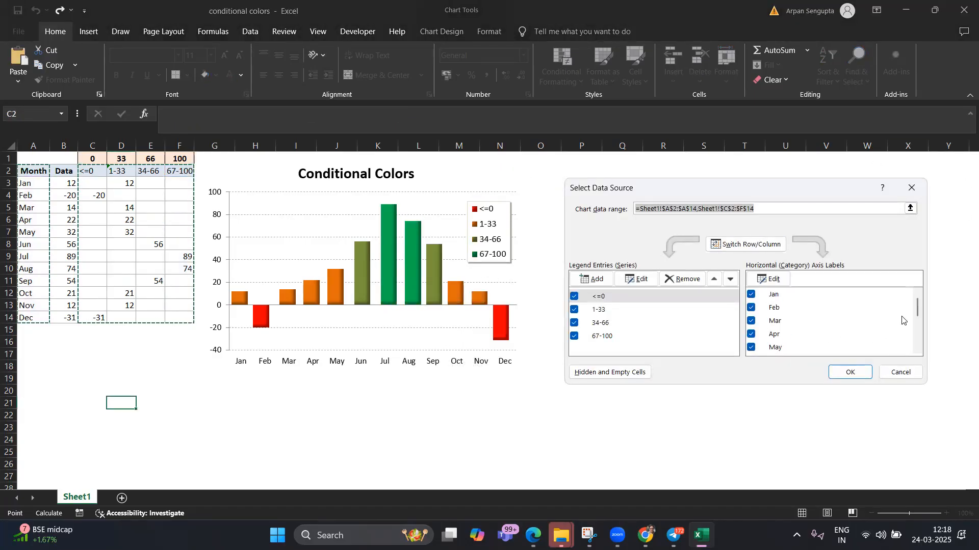
{"action": "left_click", "coordinate": [912, 187]}
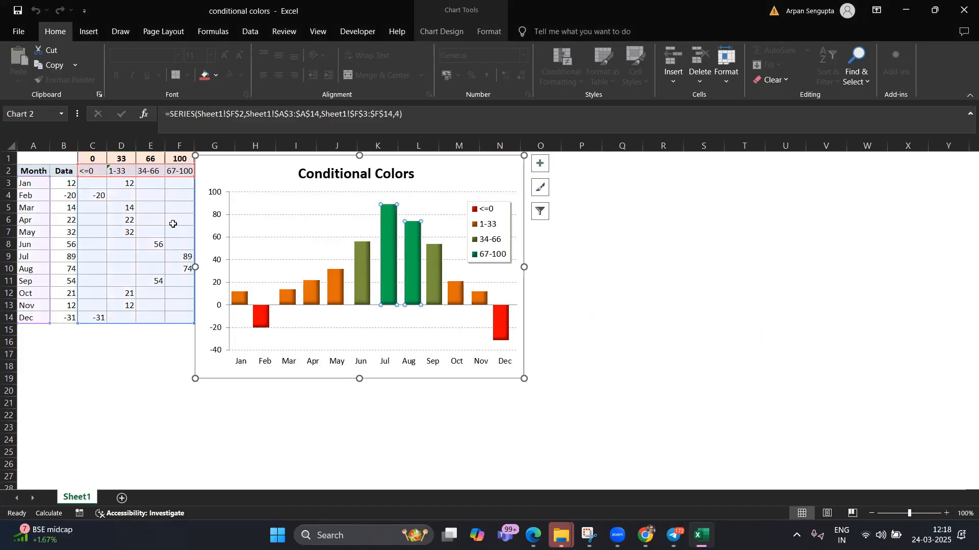
Preview a blue fill on the chart's July column without applying it.
{"action": "left_click", "coordinate": [389, 279]}
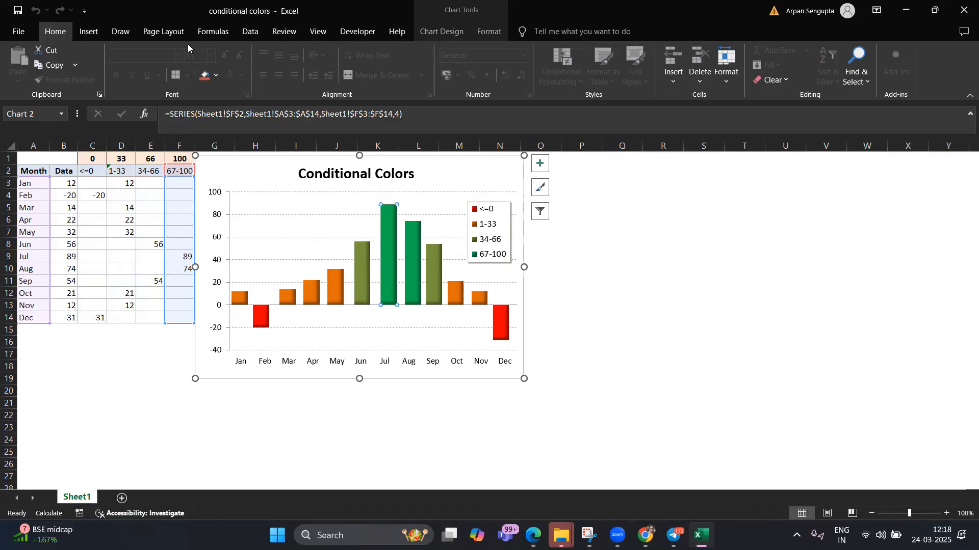
{"action": "left_click", "coordinate": [217, 77]}
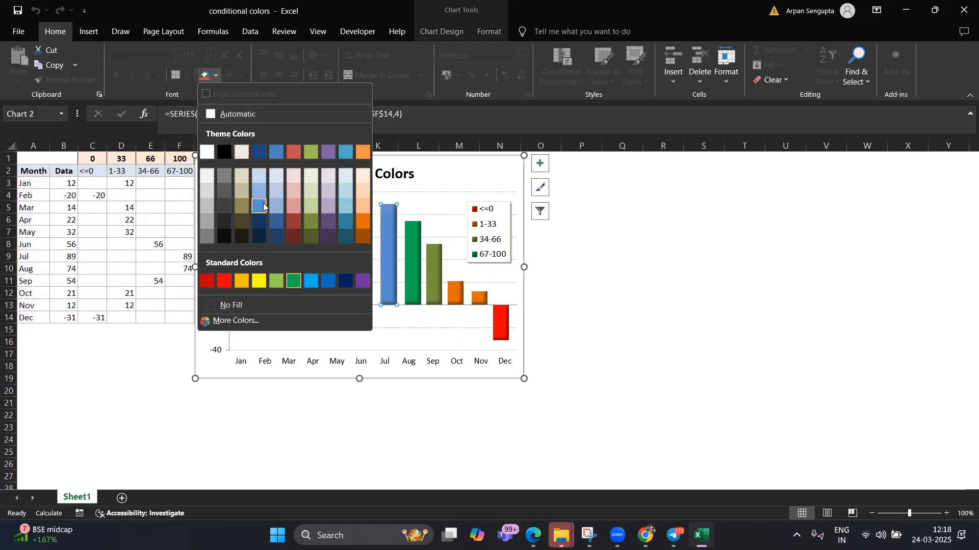
{"action": "left_click", "coordinate": [745, 249]}
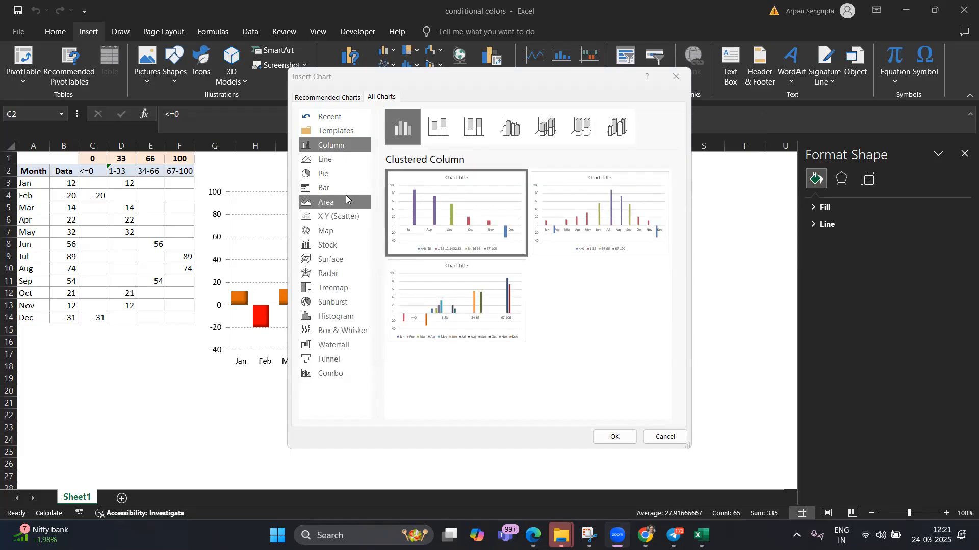
Check the series overlap and gap width of the chart's 67-100 series.
{"action": "mouse_move", "coordinate": [583, 222]}
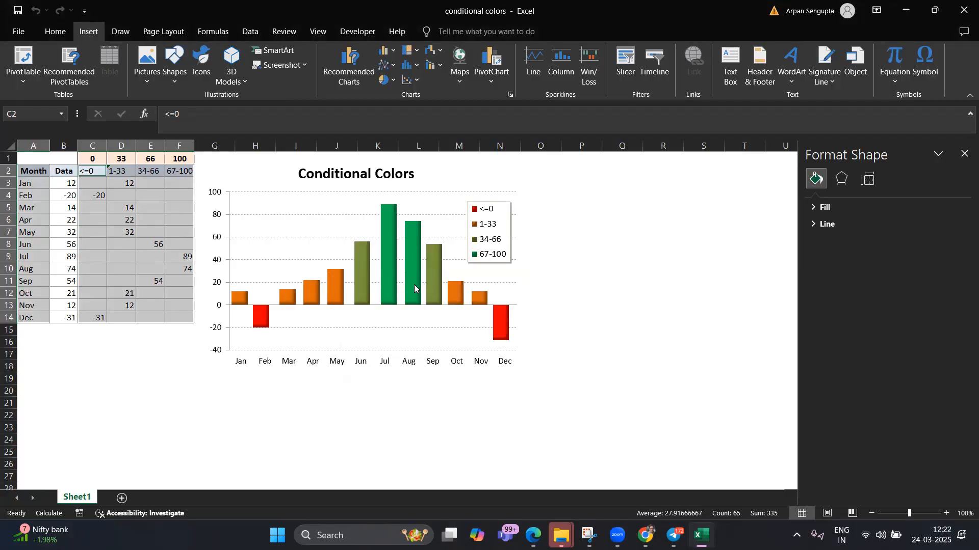
{"action": "left_click", "coordinate": [414, 289]}
{"action": "right_click", "coordinate": [414, 289]}
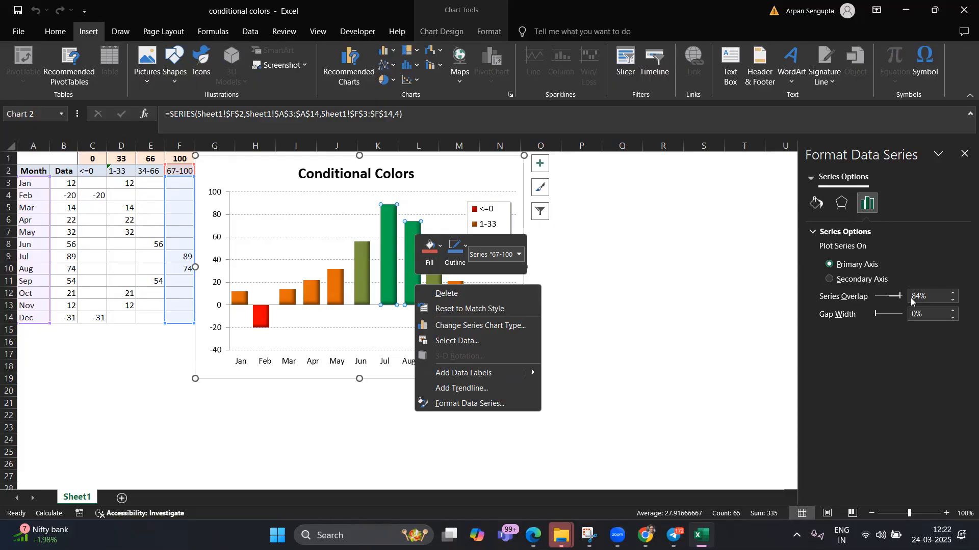
{"action": "left_click", "coordinate": [650, 326]}
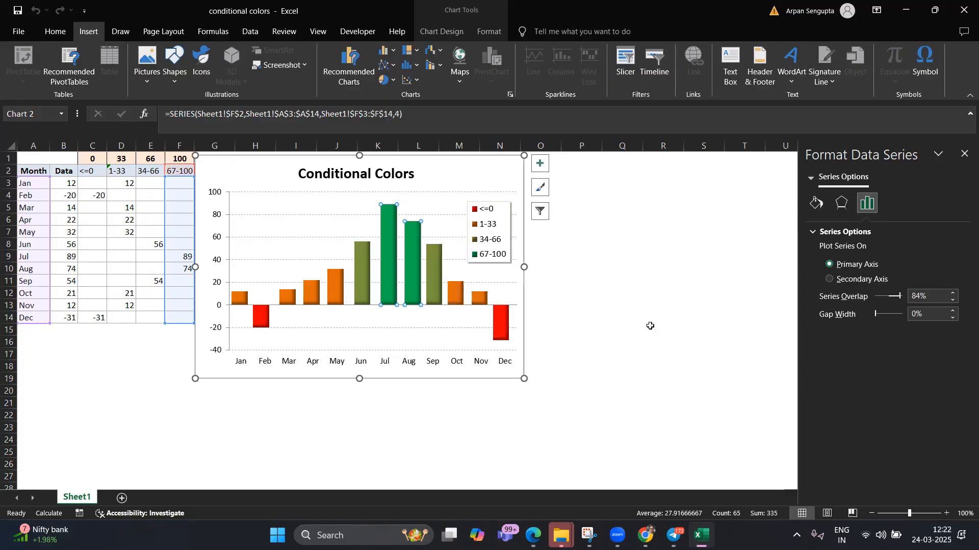